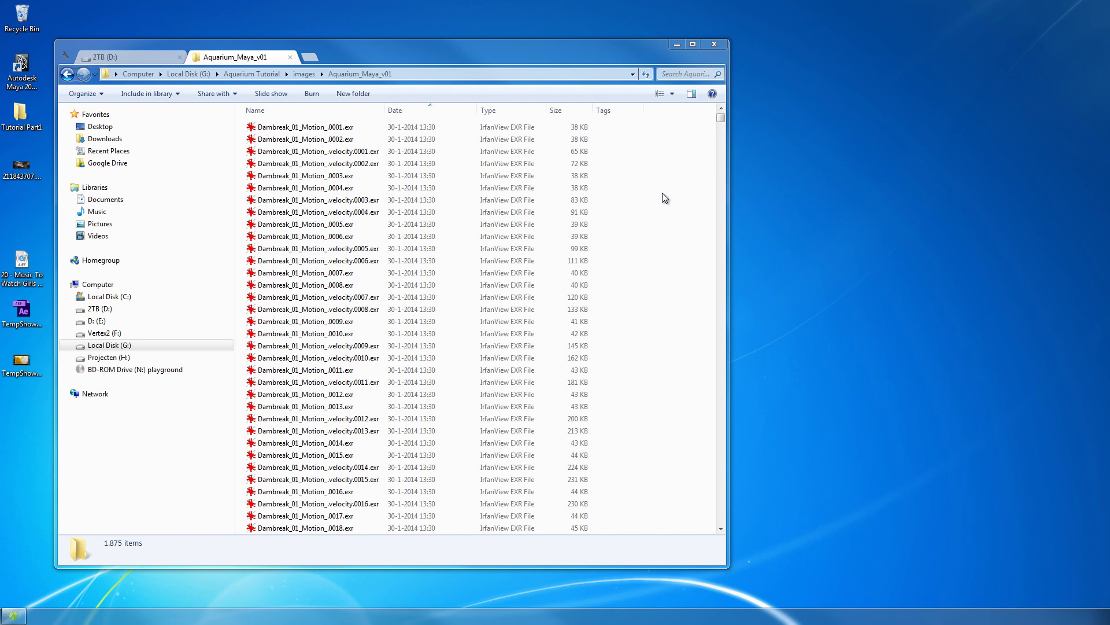
Browse the Aquarium_Maya_v01 EXR render files, then return to the parent images folder
scroll(662, 192, "down", 2)
scroll(663, 194, "up", 2)
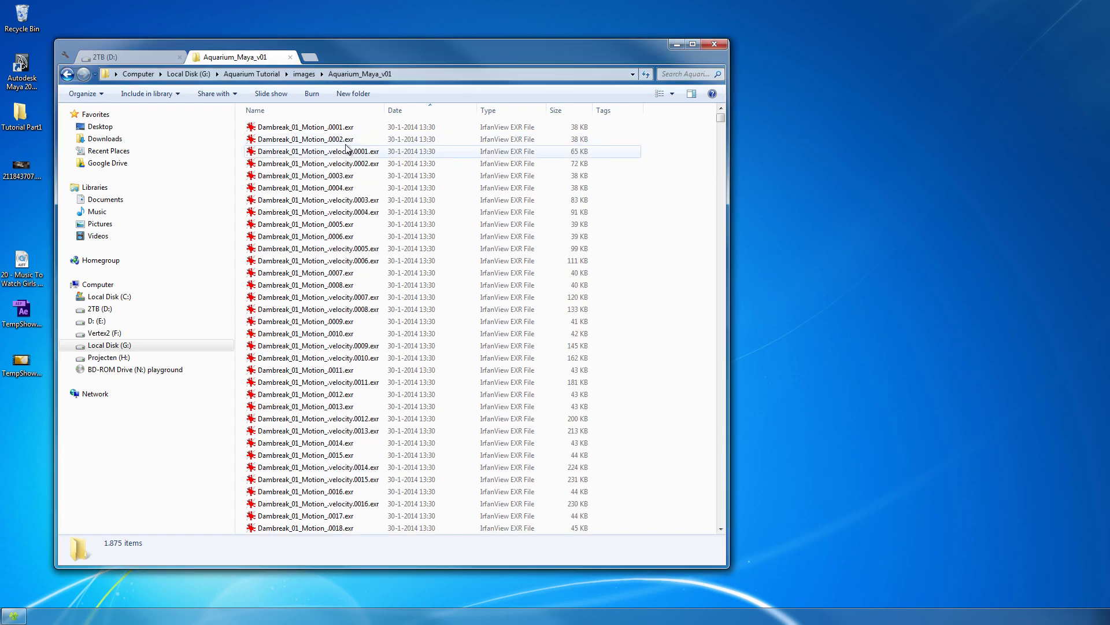
left_click_drag(307, 128, 181, 116)
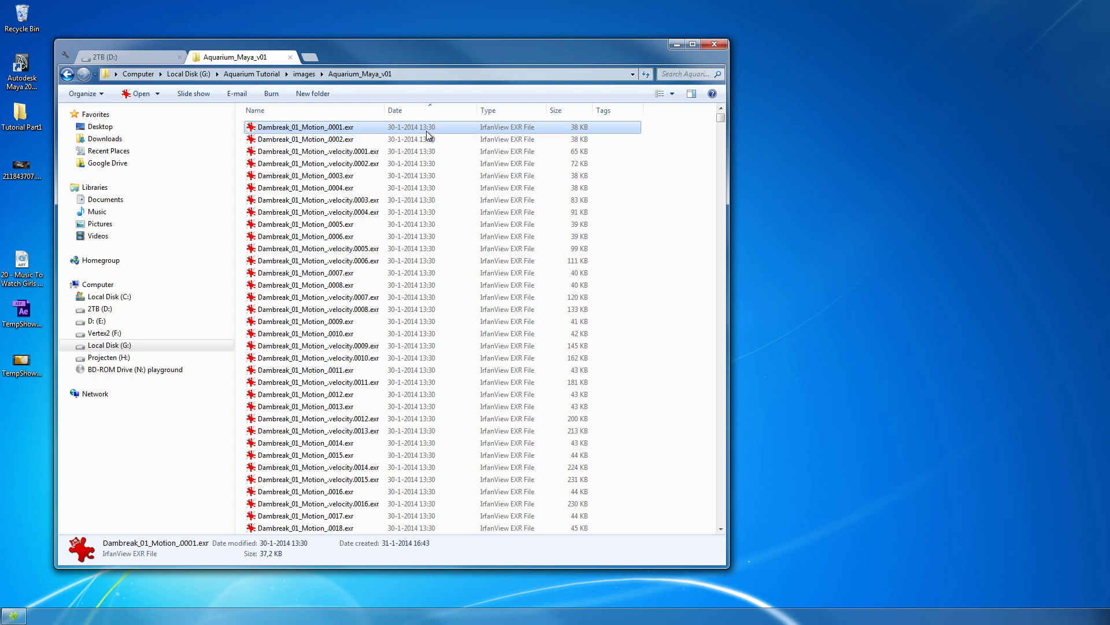
left_click_drag(723, 120, 708, 554)
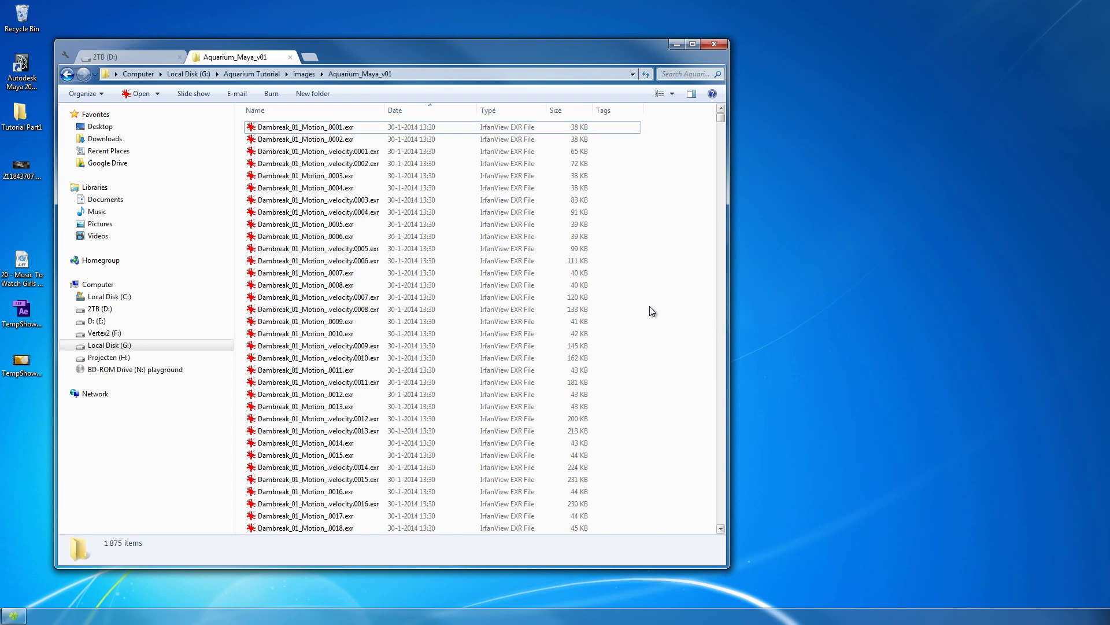
scroll(650, 326, "up", 20)
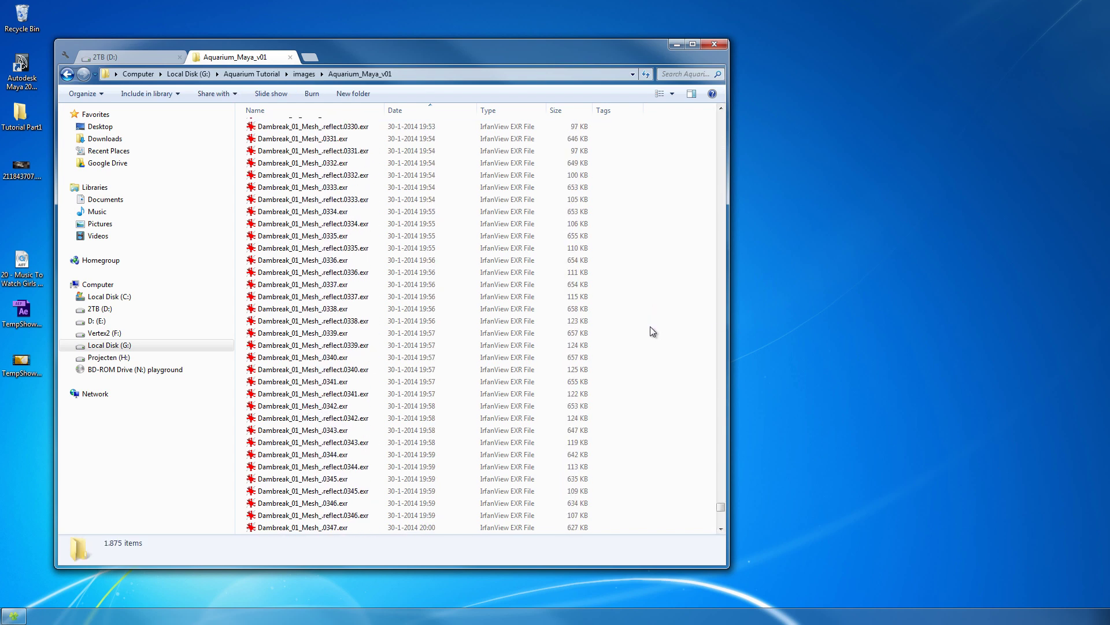
scroll(650, 326, "up", 20)
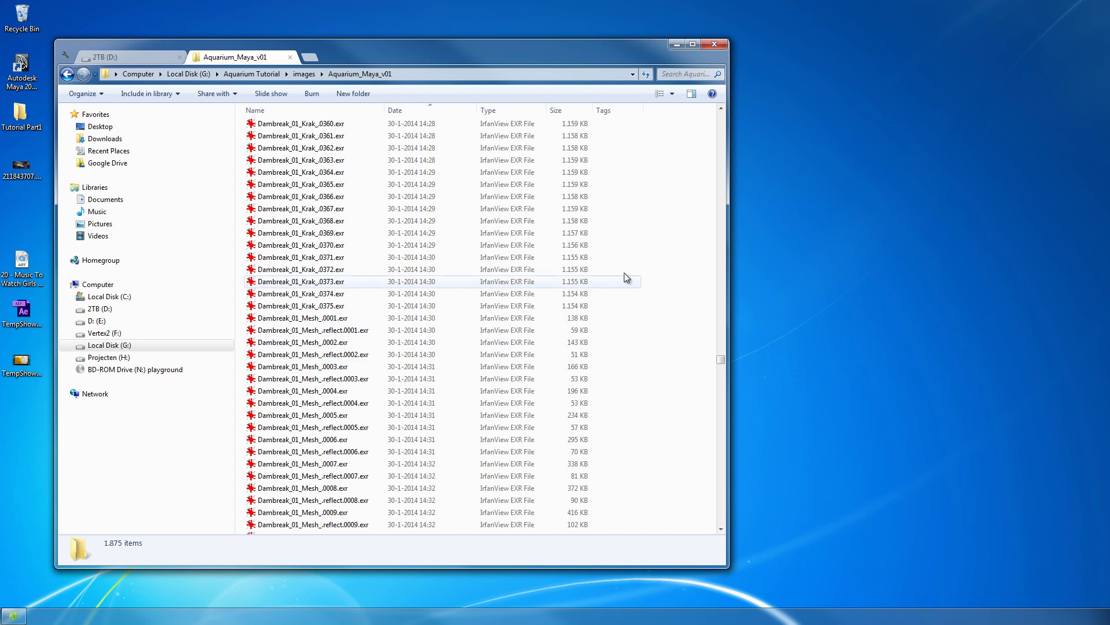
left_click(304, 74)
left_click(21, 62)
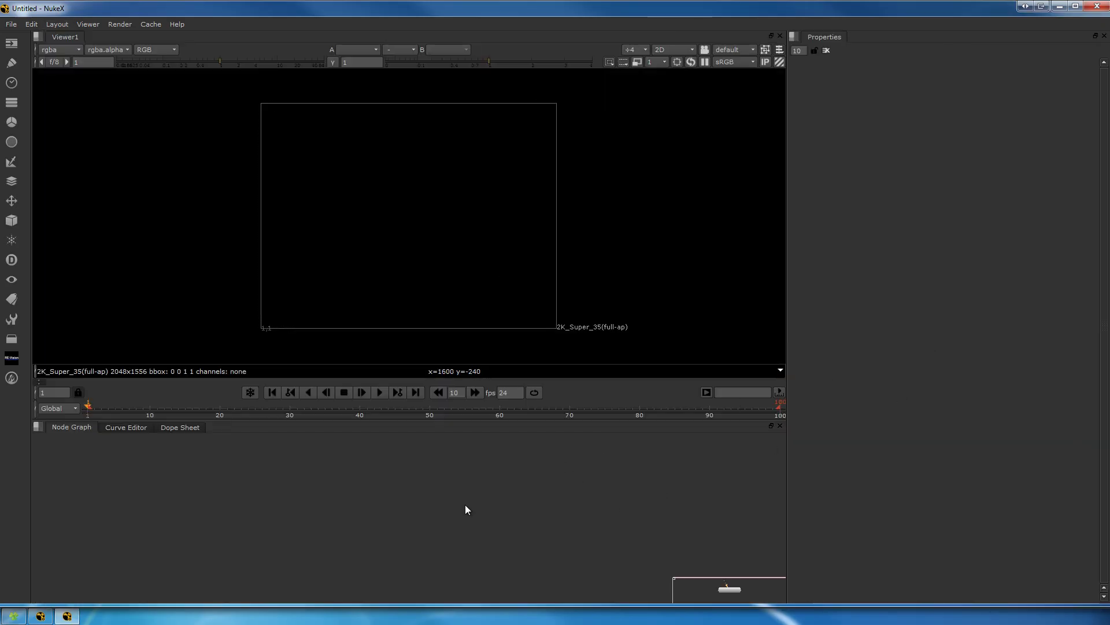
Drag the Aquarium_Maya_v01 folder into NukeX's Node Graph to create five Dambreak EXR Read nodes
left_click(13, 614)
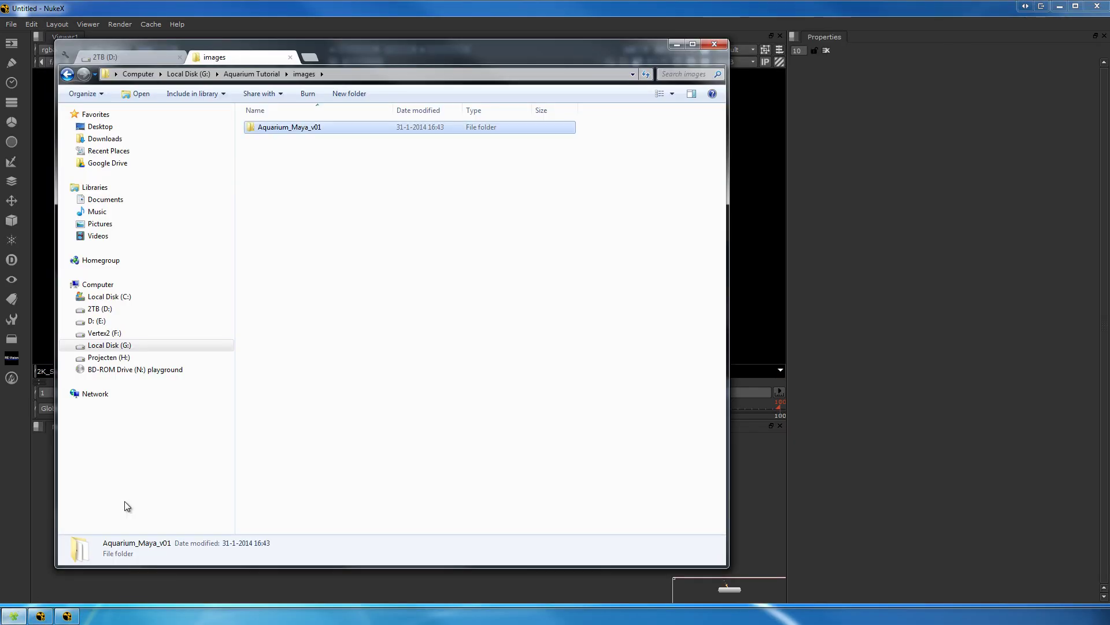
left_click_drag(507, 64, 893, 101)
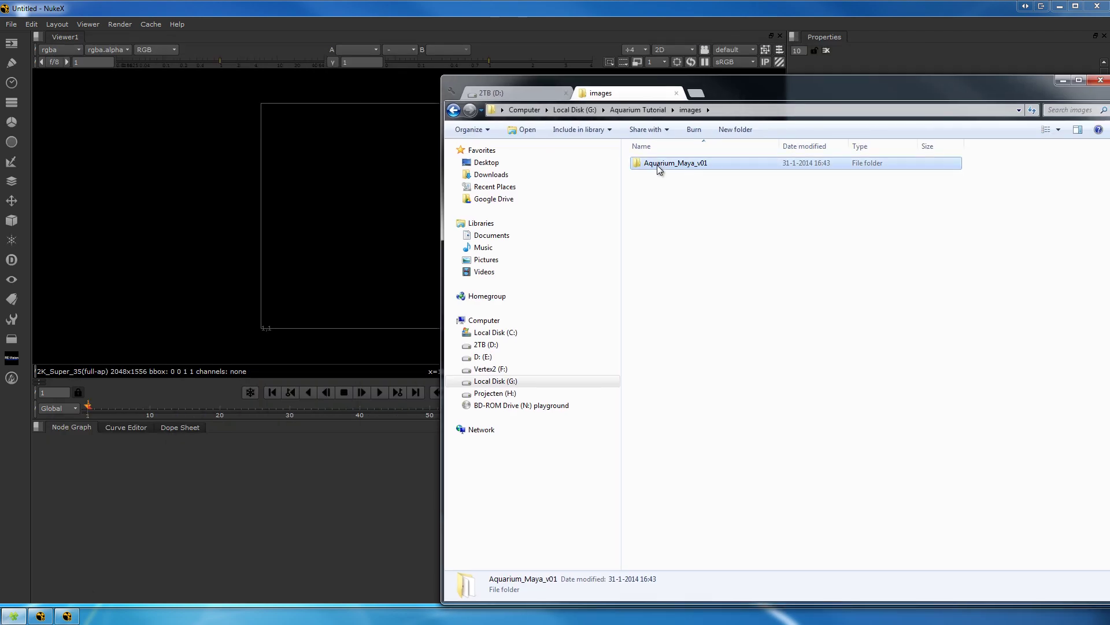
left_click_drag(203, 480, 203, 480)
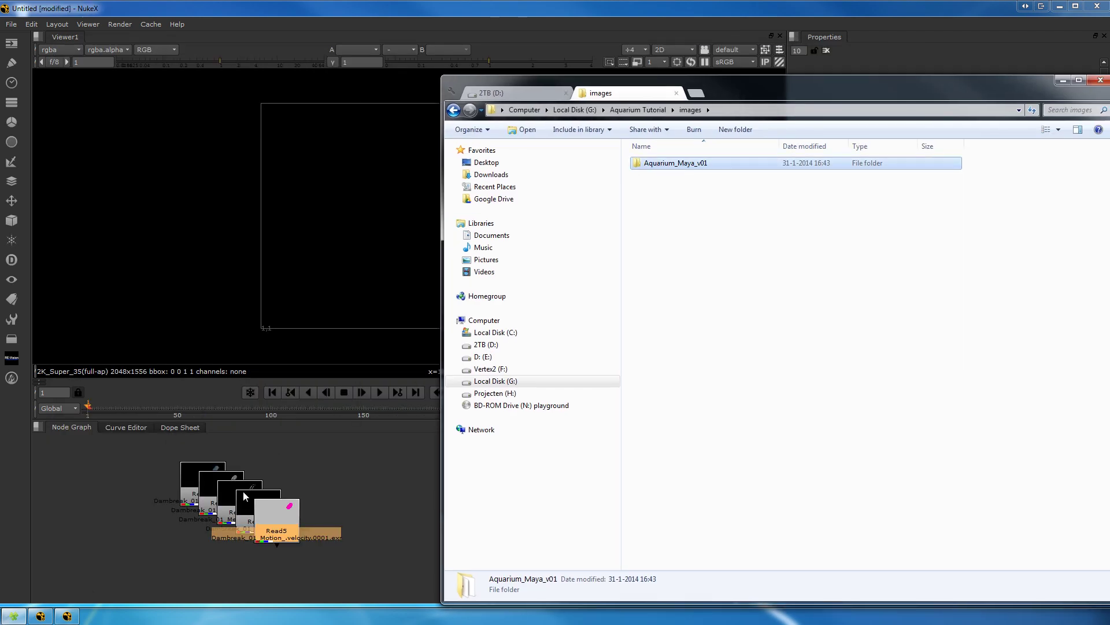
left_click(321, 491)
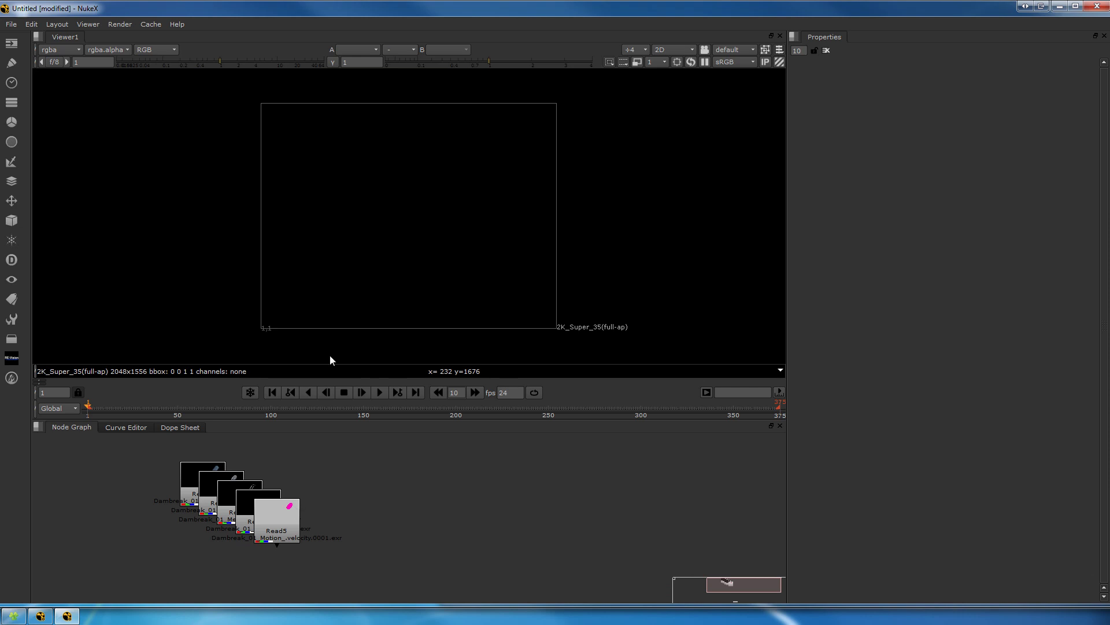
In Project Settings, set 25 fps and change the full size format from 2K_Super_35 to 1280x720
key("s")
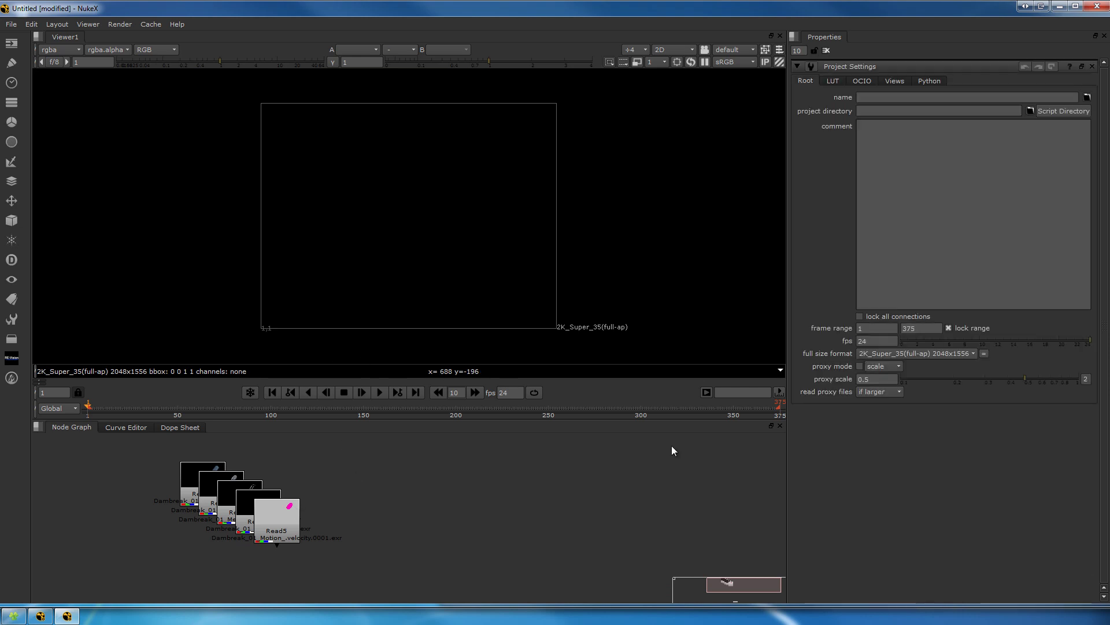
left_click(875, 340)
left_click(907, 352)
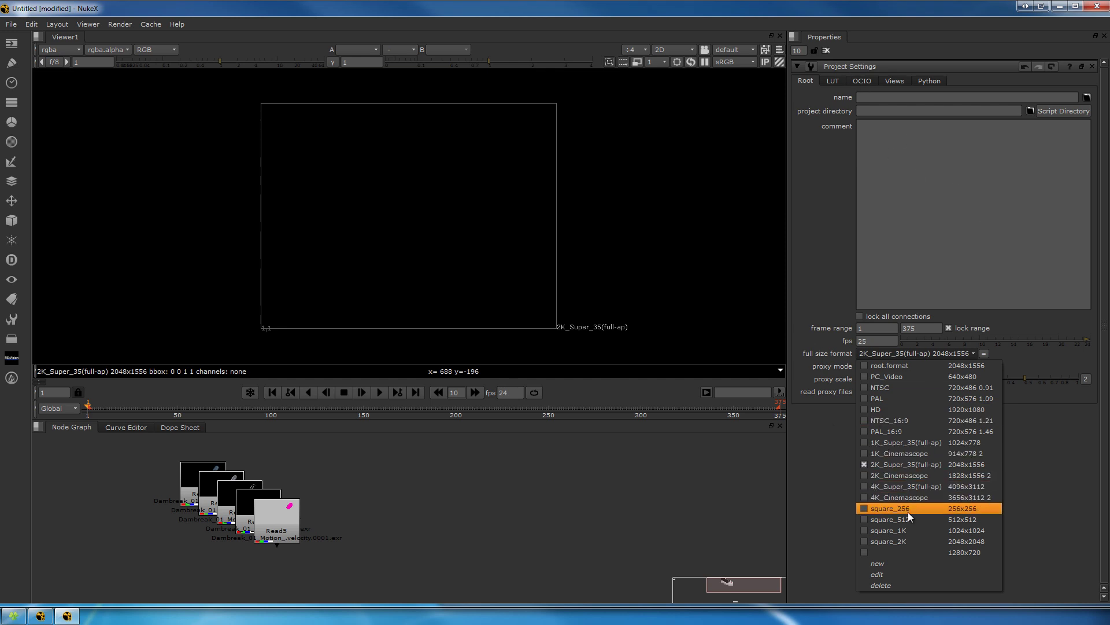
left_click(977, 551)
scroll(459, 194, "up", 2)
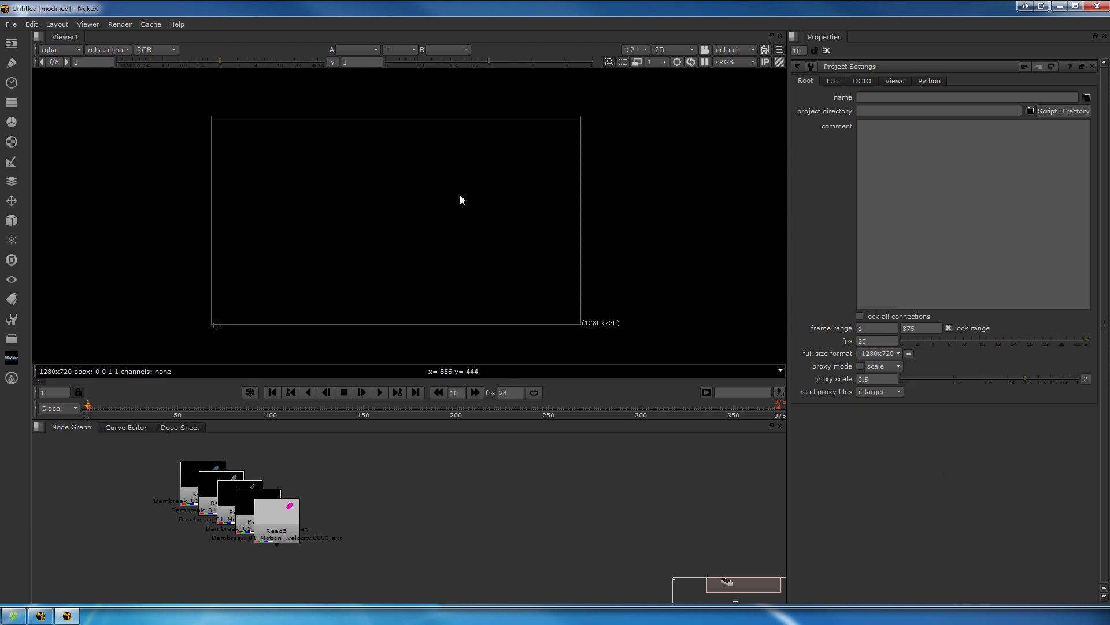
scroll(490, 216, "up", 1)
scroll(490, 222, "up", 1)
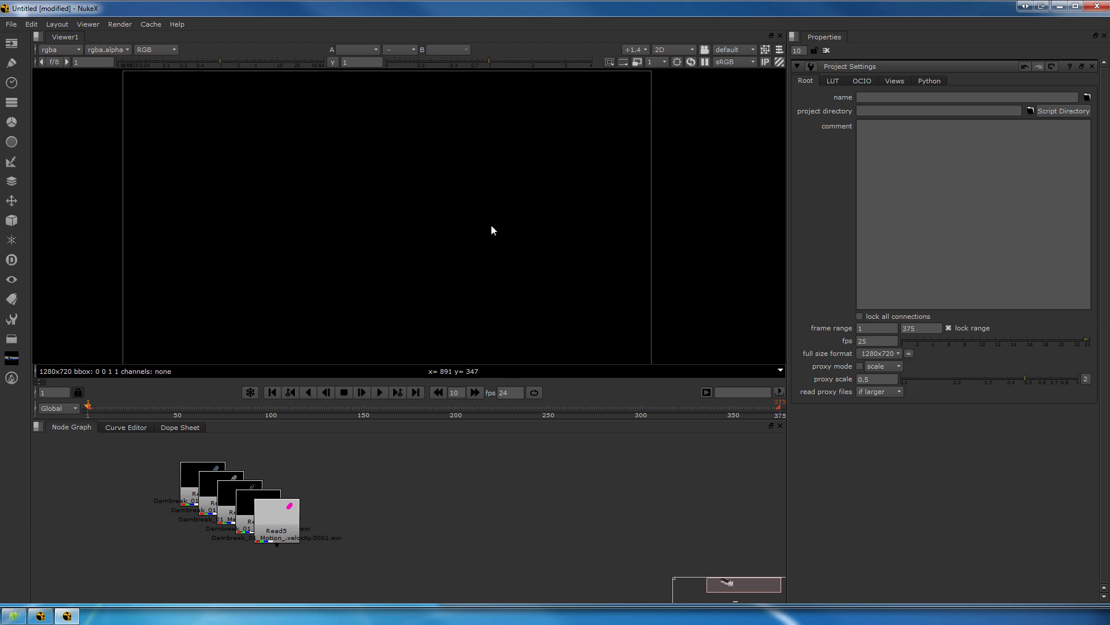
scroll(491, 225, "down", 1)
scroll(491, 226, "up", 1)
scroll(483, 243, "down", 1)
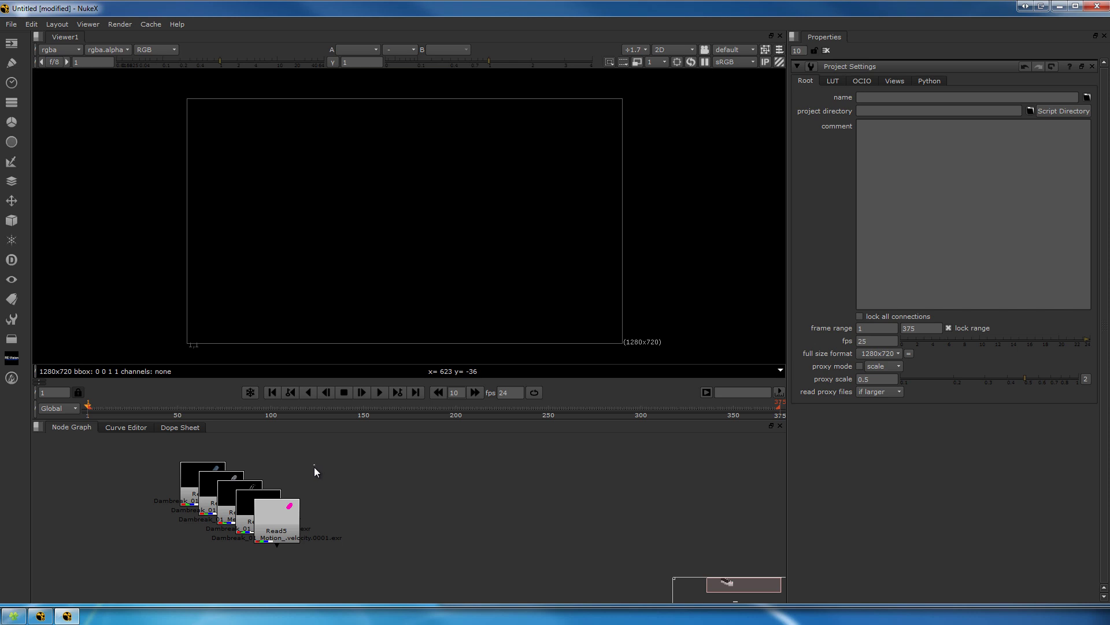
Pull Read1 out of the stack and preview its Krak pass, checking dark detail with viewer gamma
left_click_drag(188, 483, 330, 456)
key("1")
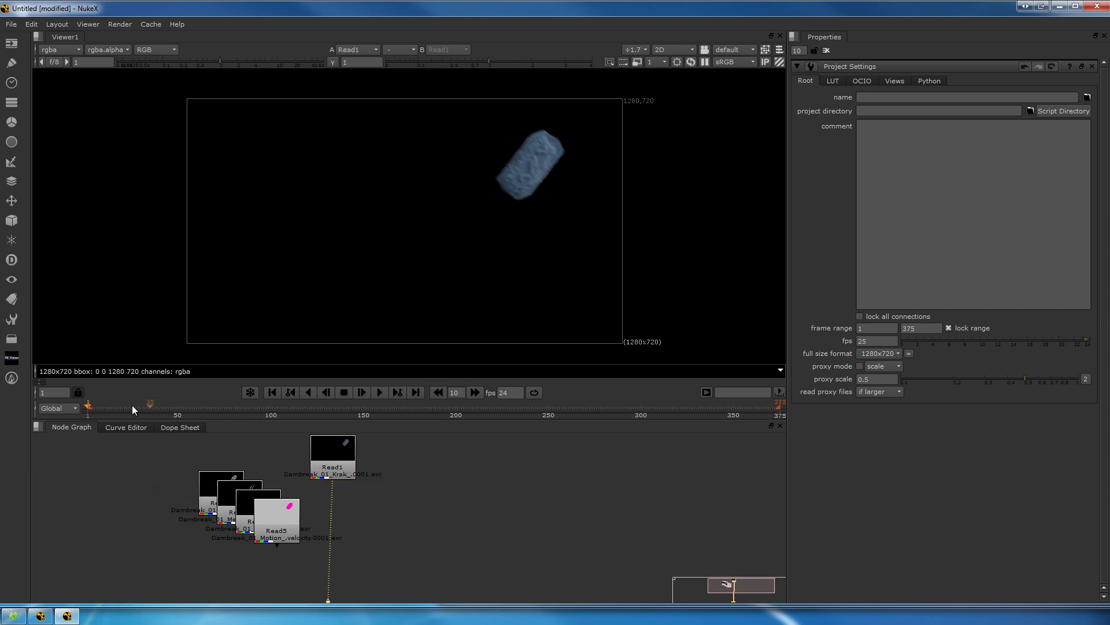
left_click_drag(94, 408, 298, 407)
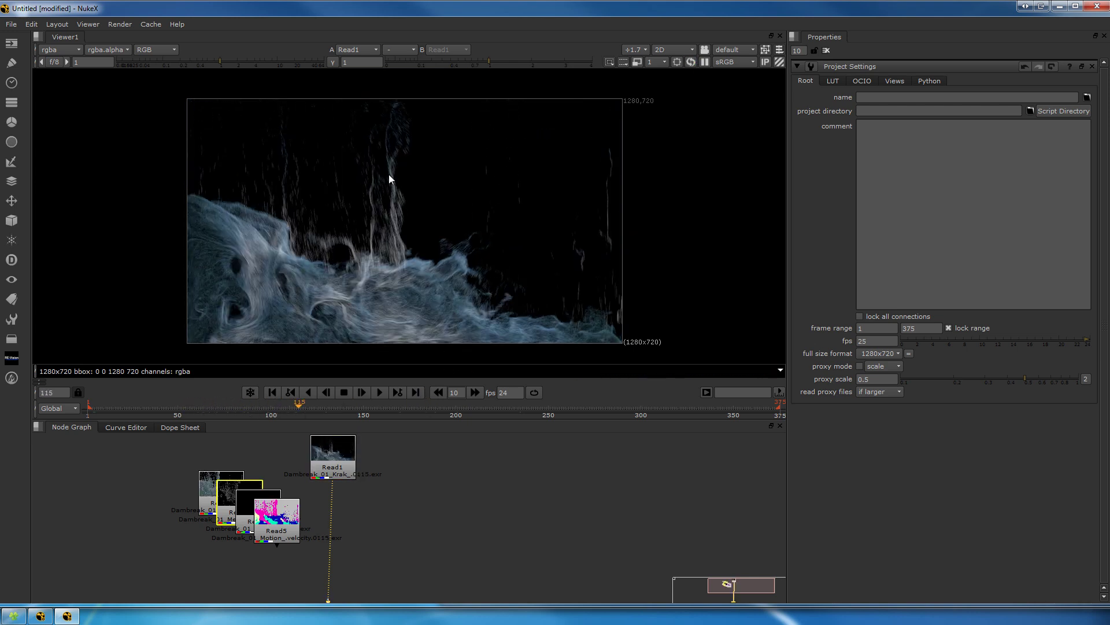
left_click_drag(488, 61, 457, 61)
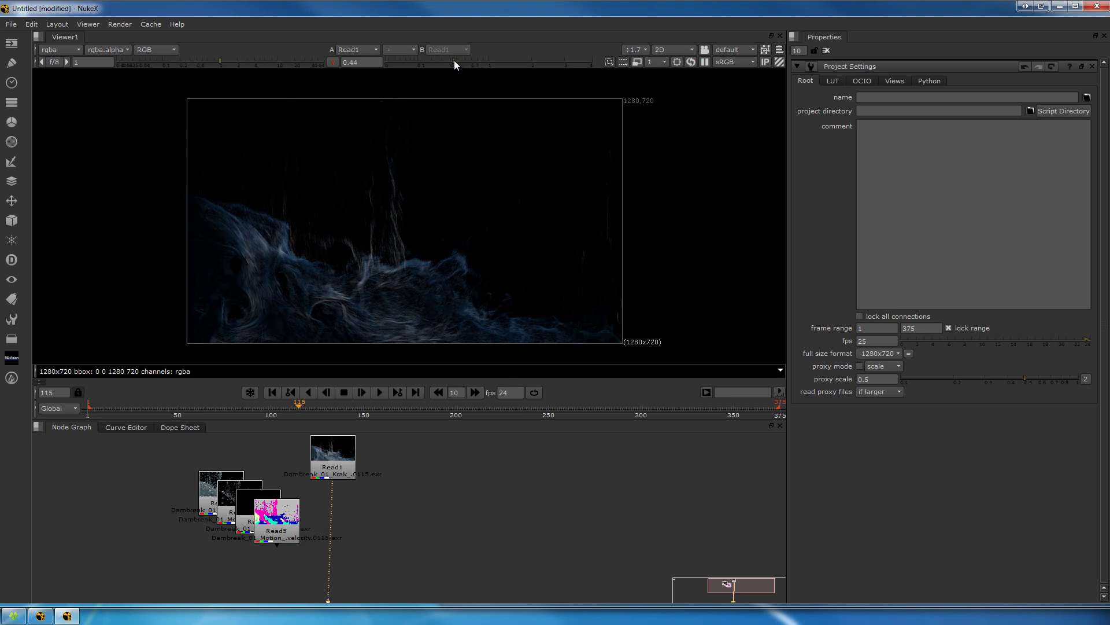
left_click_drag(338, 405, 235, 406)
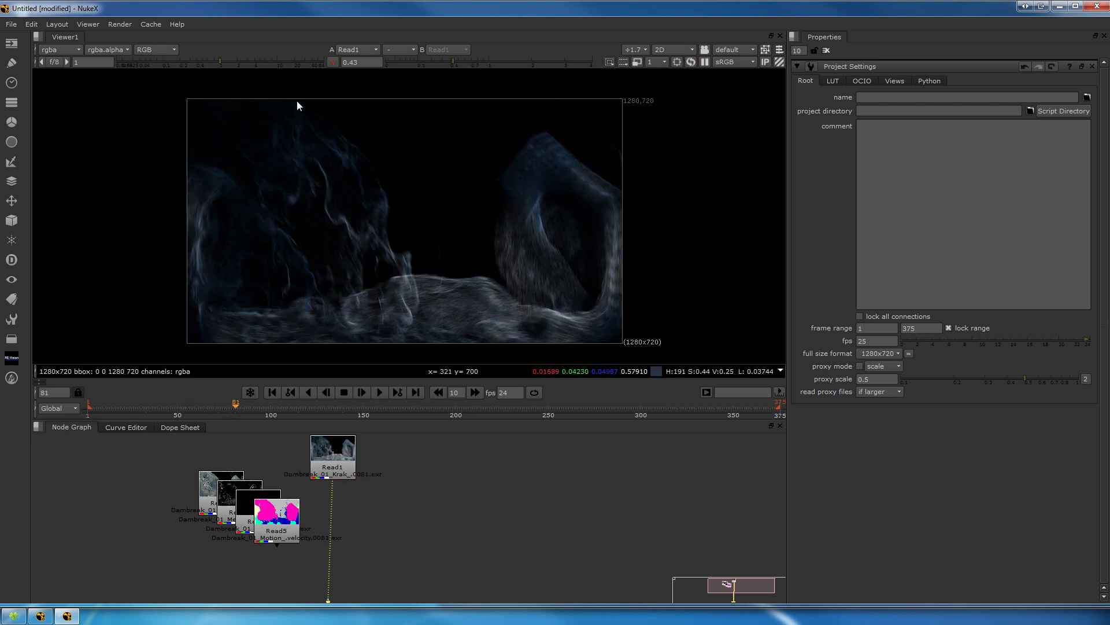
left_click(333, 62)
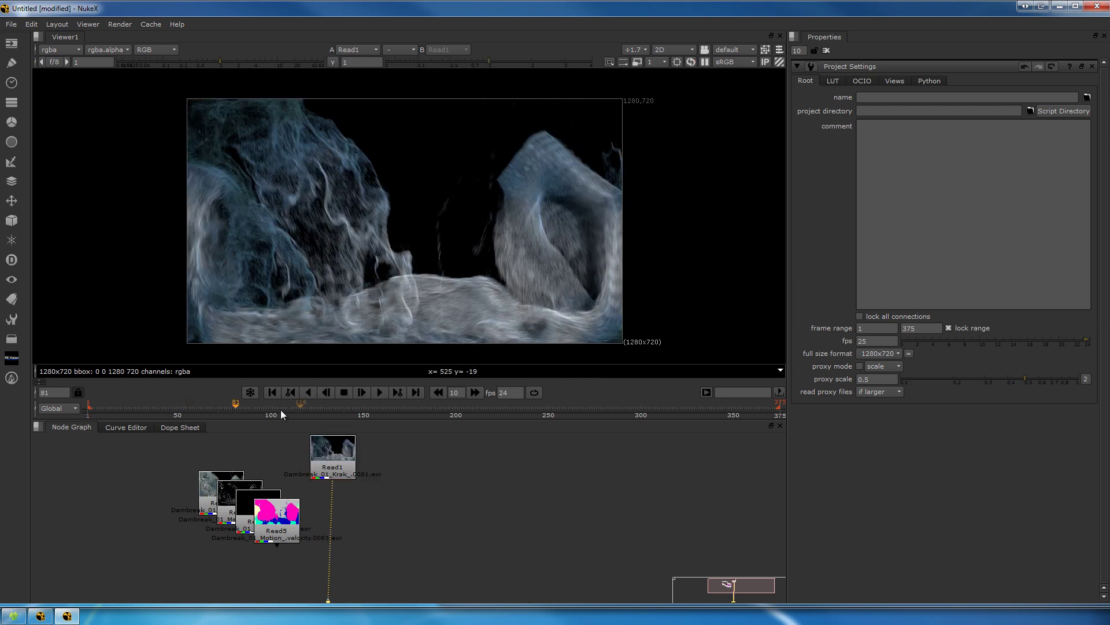
left_click_drag(280, 410, 228, 411)
left_click_drag(328, 458, 331, 465)
Pull Read5 out to check the velocity pass at frame 198, then delete Read4
left_click_drag(281, 526, 225, 569)
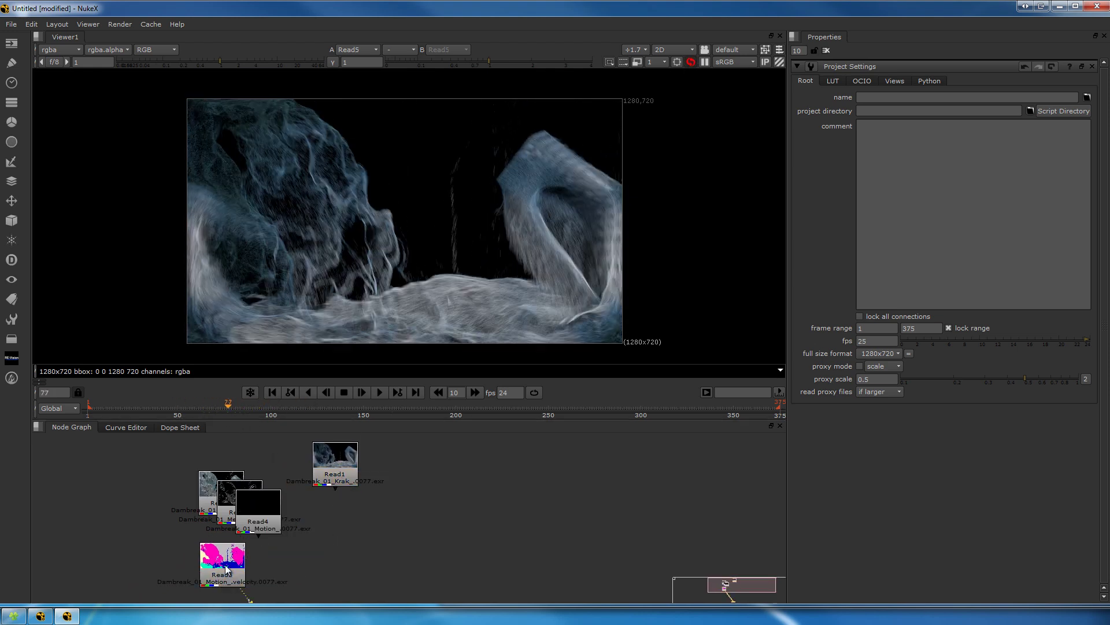
left_click_drag(228, 408, 451, 407)
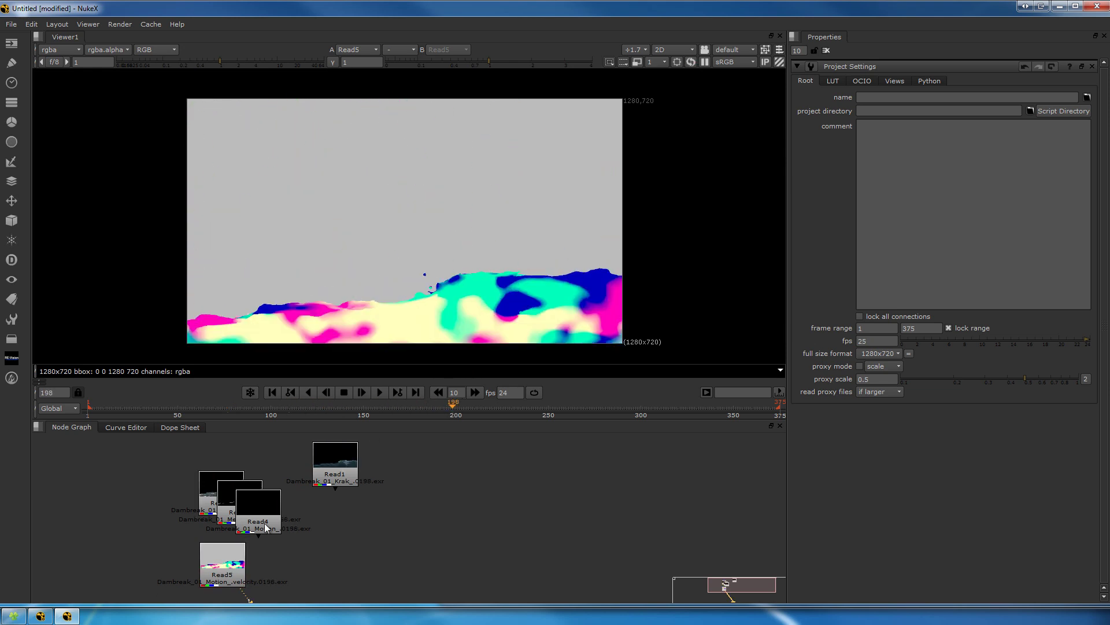
left_click_drag(266, 528, 152, 503)
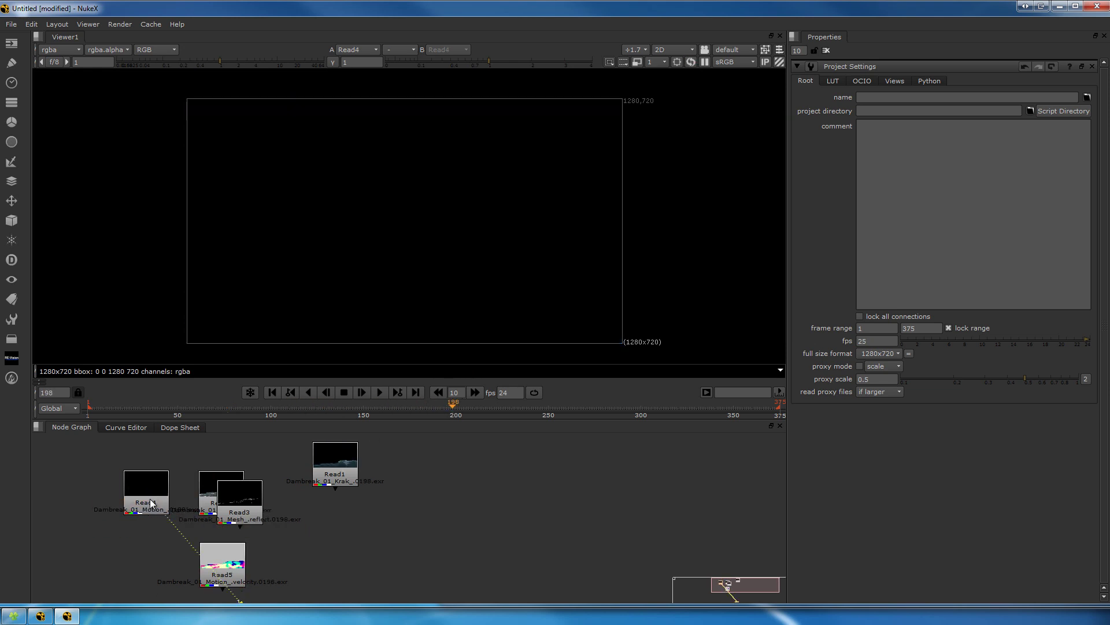
left_click(151, 503)
key("Delete")
Move Read3 to the left and review it in the viewer at frame 163
left_click(258, 498)
left_click_drag(257, 498, 192, 484)
key("1")
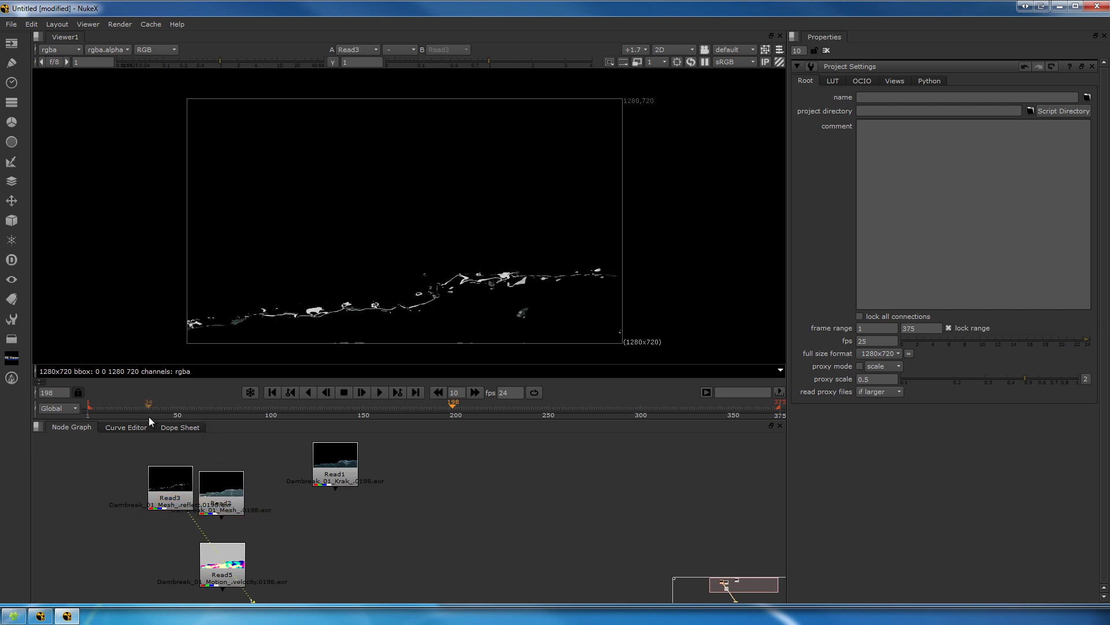
left_click_drag(148, 416, 388, 413)
Review Read2 back to frame 4 and move Read1 down beside the other reads
left_click(214, 511)
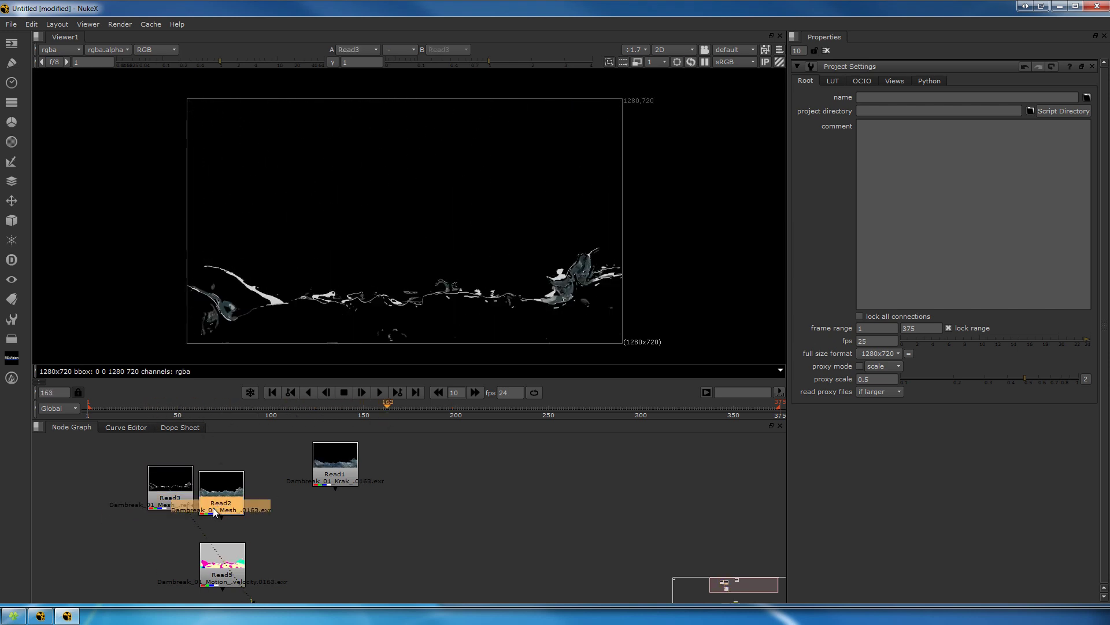
key("1")
left_click_drag(232, 413, 94, 417)
middle_click_drag(364, 478, 395, 453)
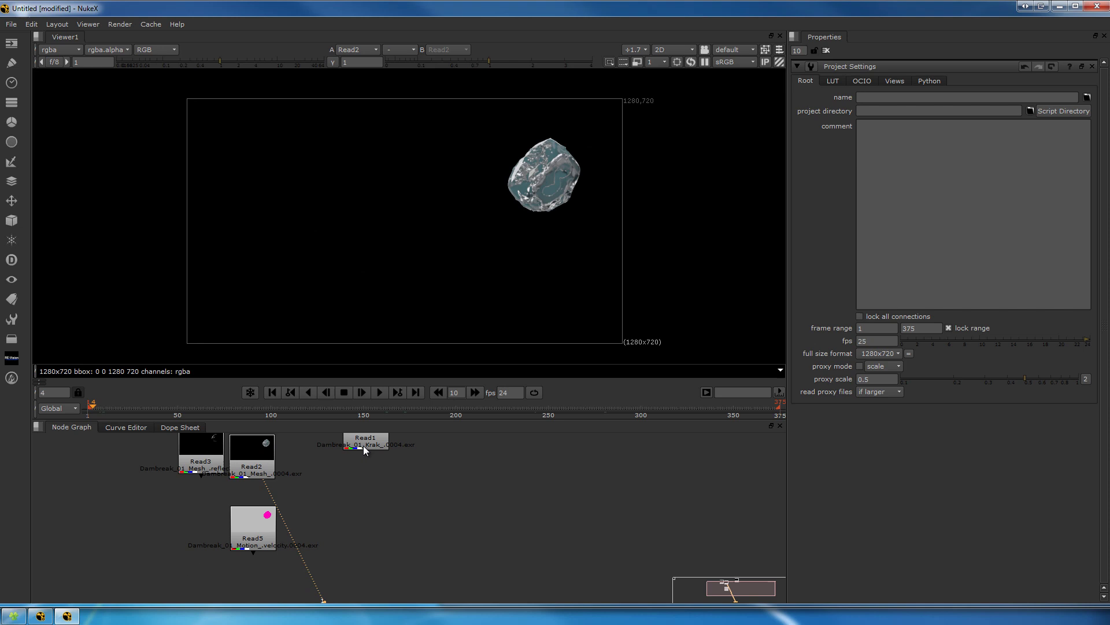
left_click_drag(363, 448, 157, 515)
Add a Grade1 node fed by Read2 and view its result
left_click(266, 485)
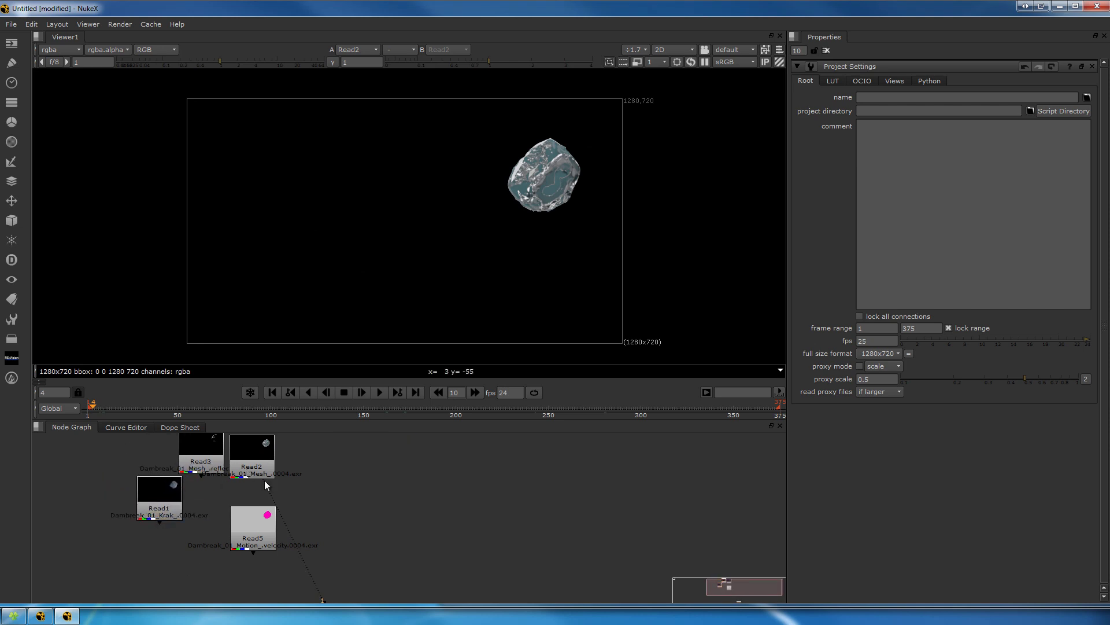
key("g")
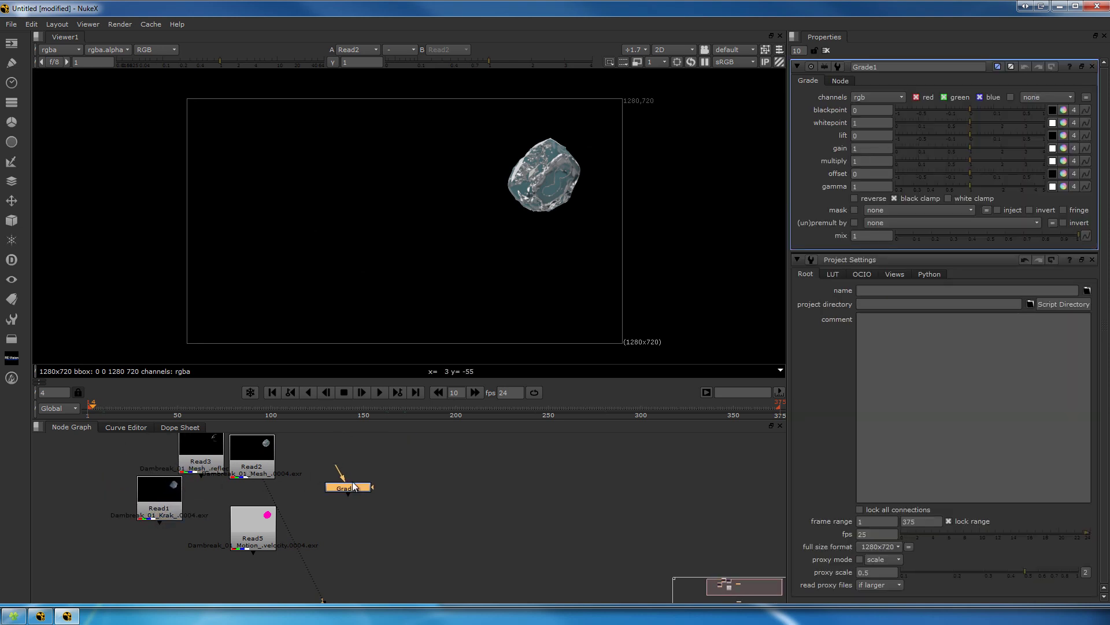
left_click_drag(337, 470, 265, 448)
left_click_drag(354, 491, 368, 462)
key("1")
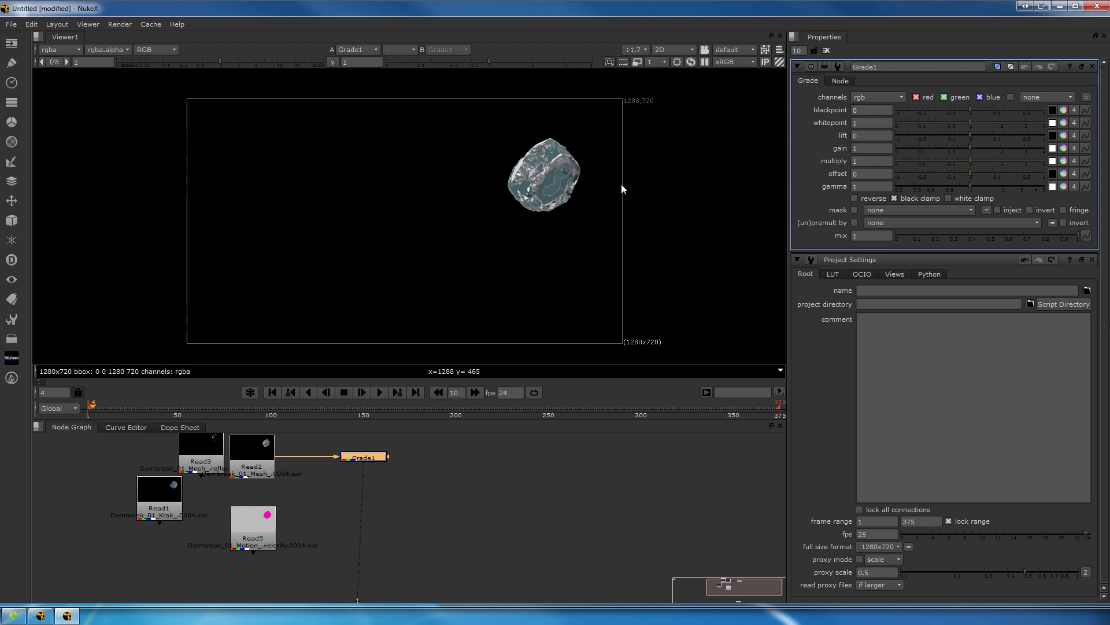
middle_click_drag(578, 200, 584, 197)
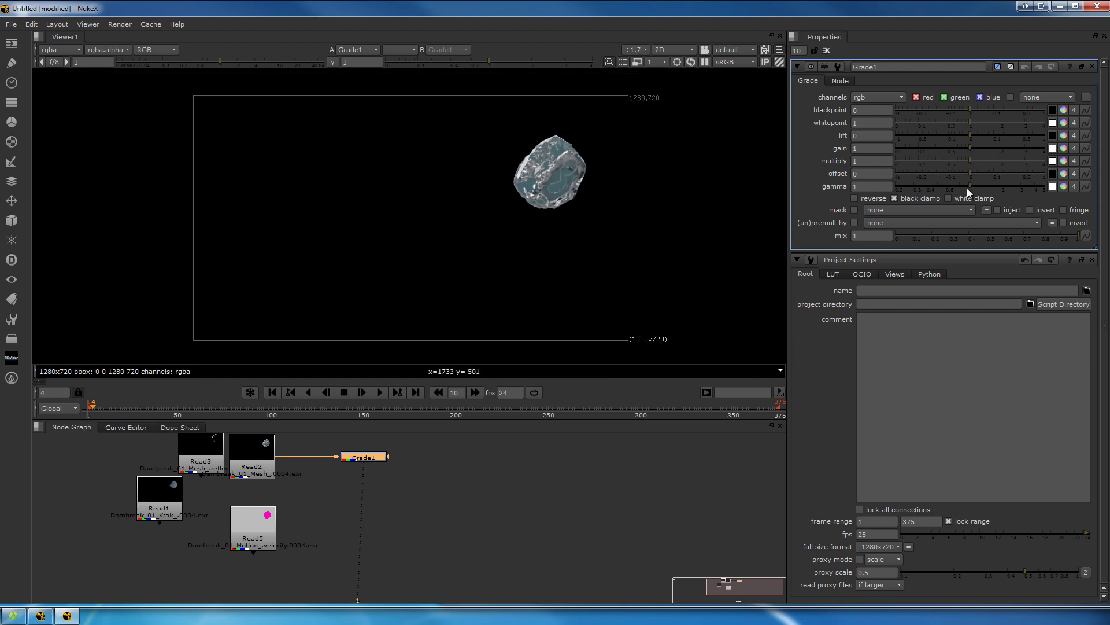
Set Grade1's gamma to 0.5 and gain to 1.15
left_click(869, 188)
type(".48")
key("Return")
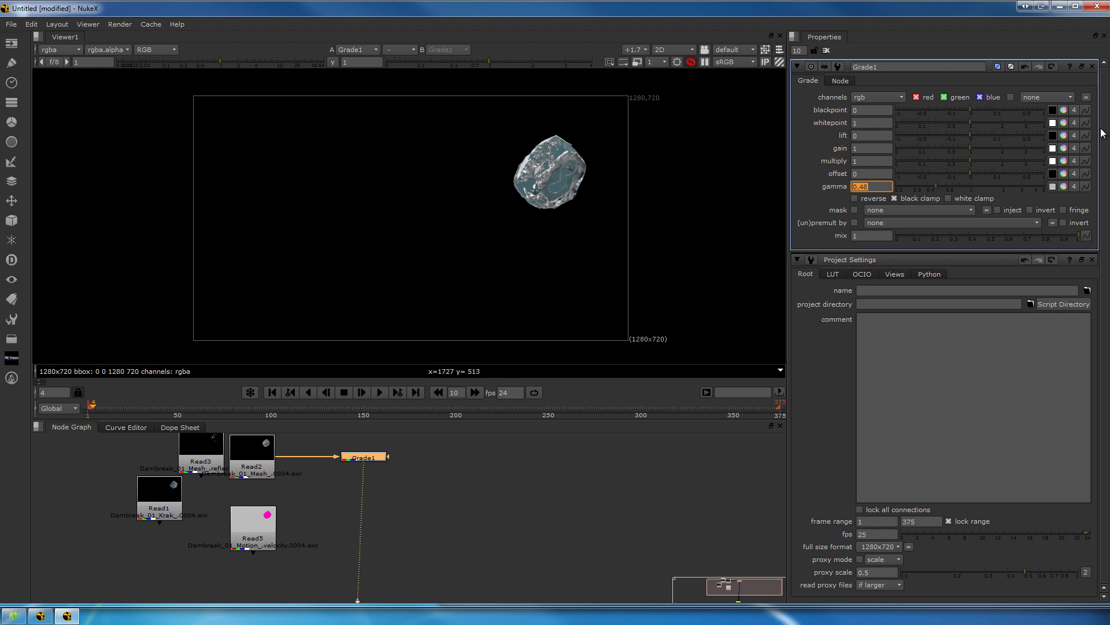
left_click(942, 184)
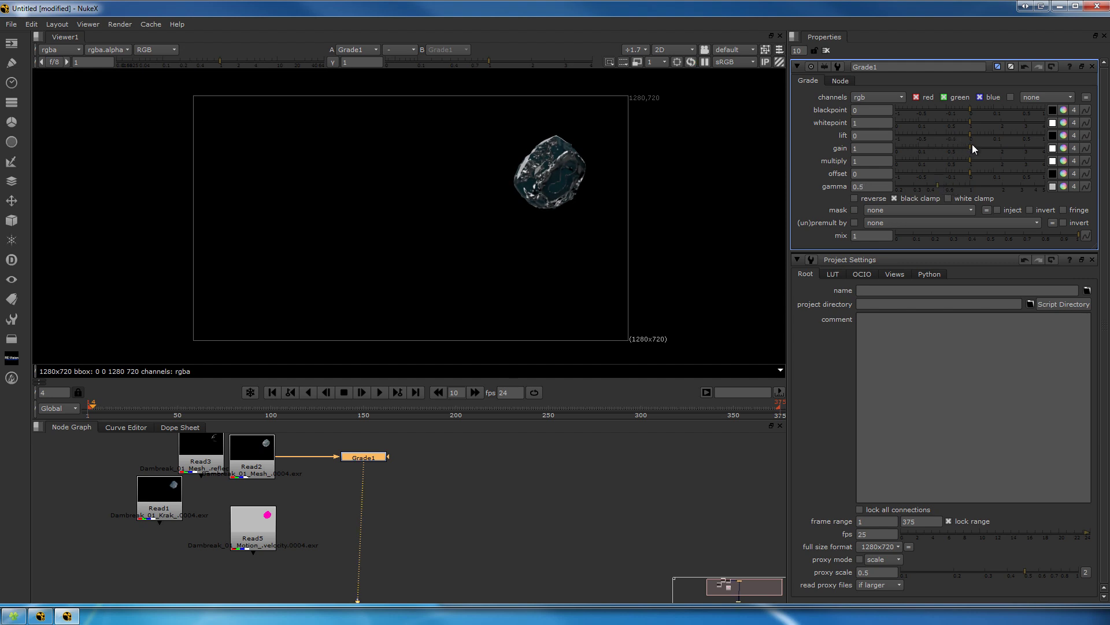
left_click_drag(972, 144, 979, 144)
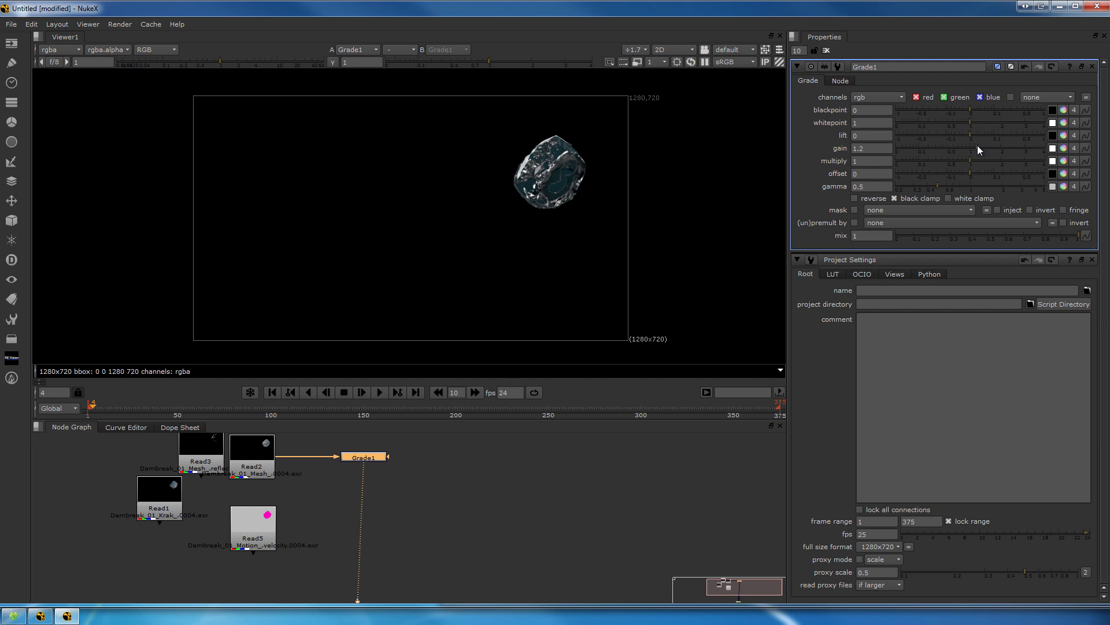
left_click(866, 149)
double_click(876, 150)
left_click(870, 186)
Inspect the graded water at a later frame, then reselect Grade1
left_click(417, 513)
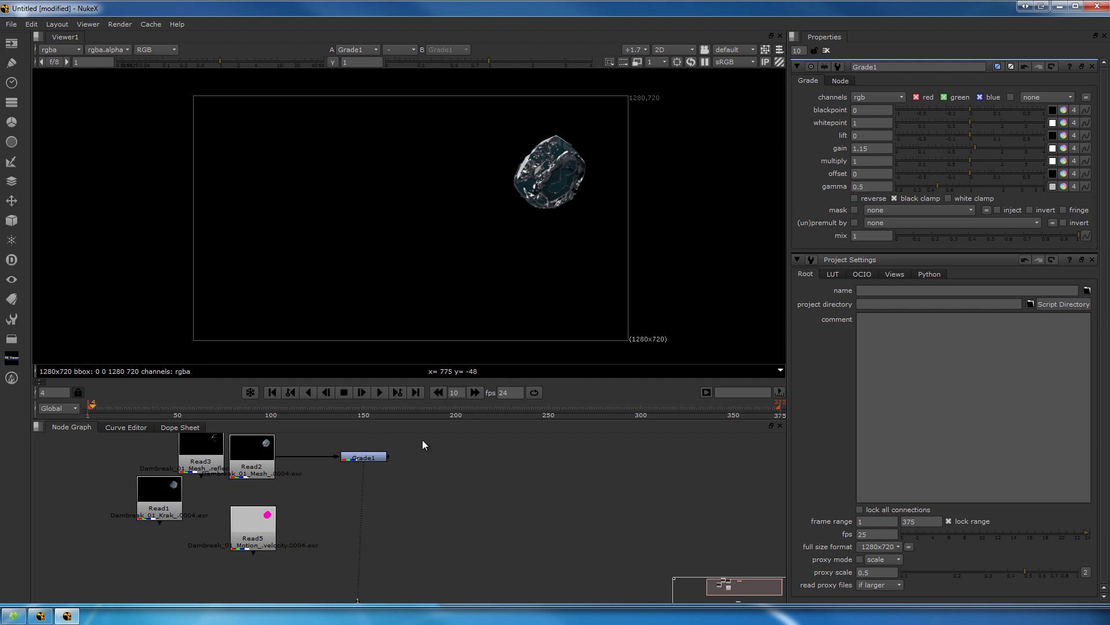
left_click_drag(142, 411, 198, 411)
scroll(353, 293, "up", 2)
middle_click_drag(353, 293, 309, 277)
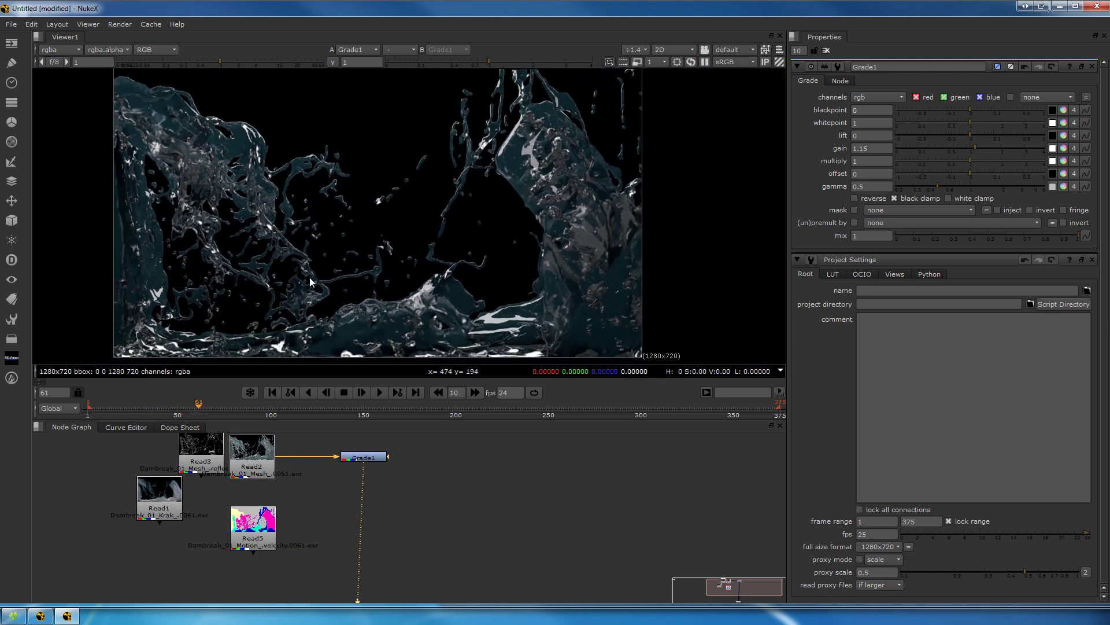
scroll(309, 277, "down", 1)
left_click(358, 457)
Compare Grade1 bypassed and enabled, then move Read5 aside and Read3 below Read2
key("d")
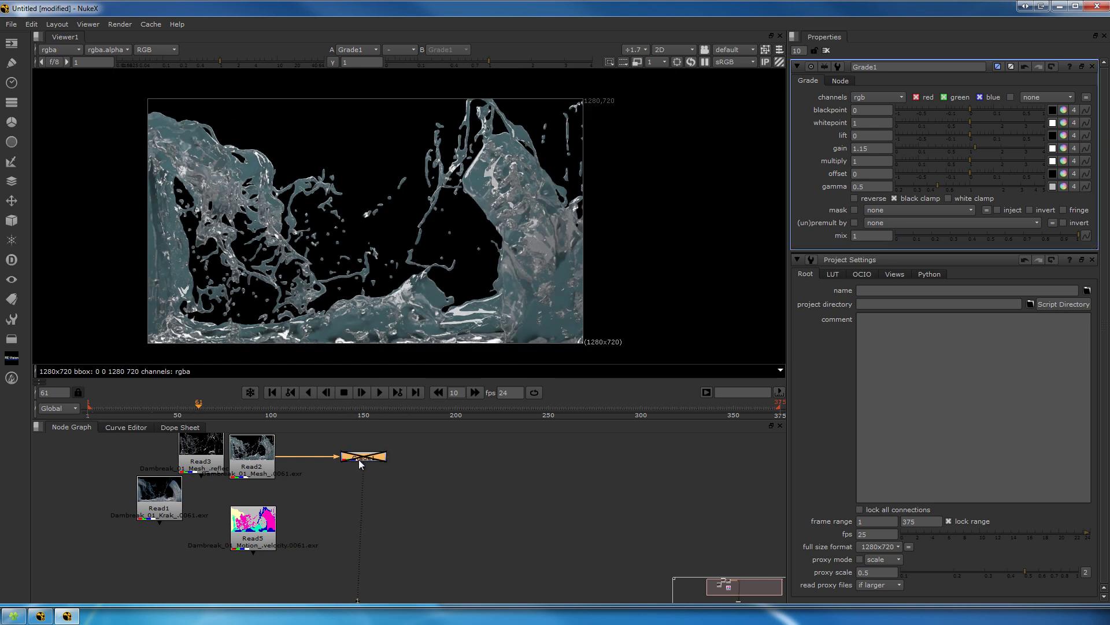
key("d")
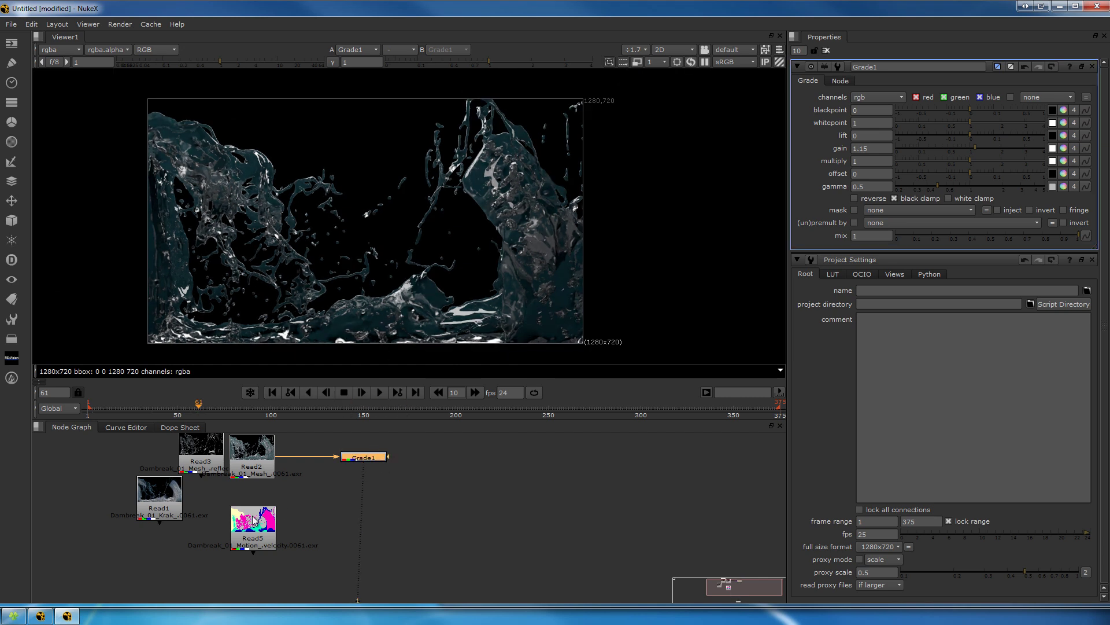
left_click_drag(235, 532, 108, 563)
left_click_drag(185, 471, 225, 546)
left_click(411, 498)
Add Merge1 below Grade1 and connect its A input to Read3
key("m")
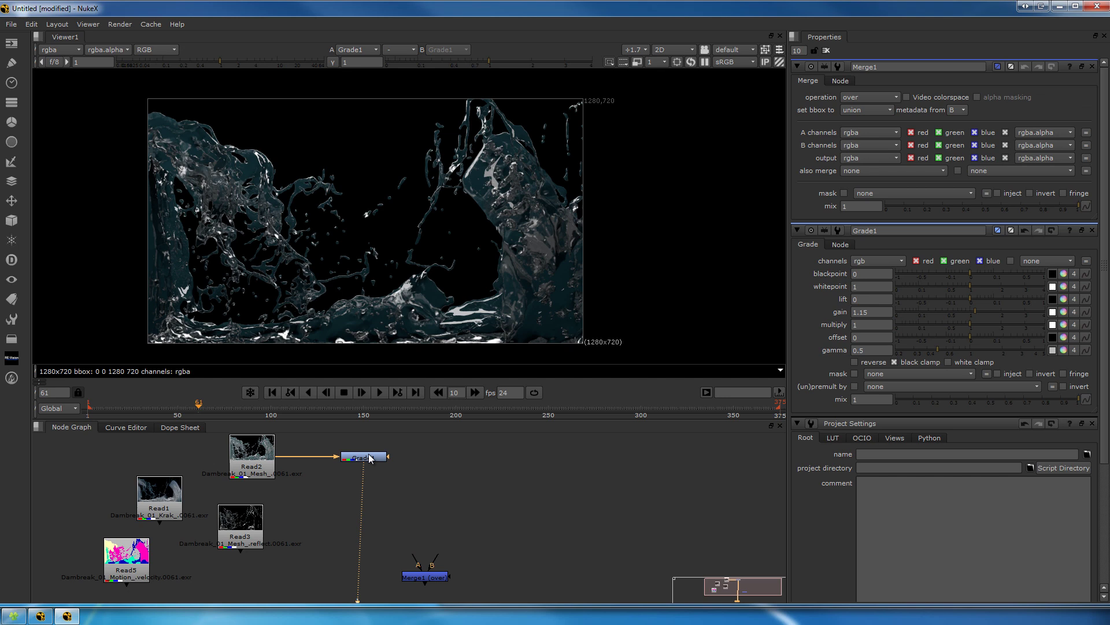
left_click_drag(440, 577, 364, 537)
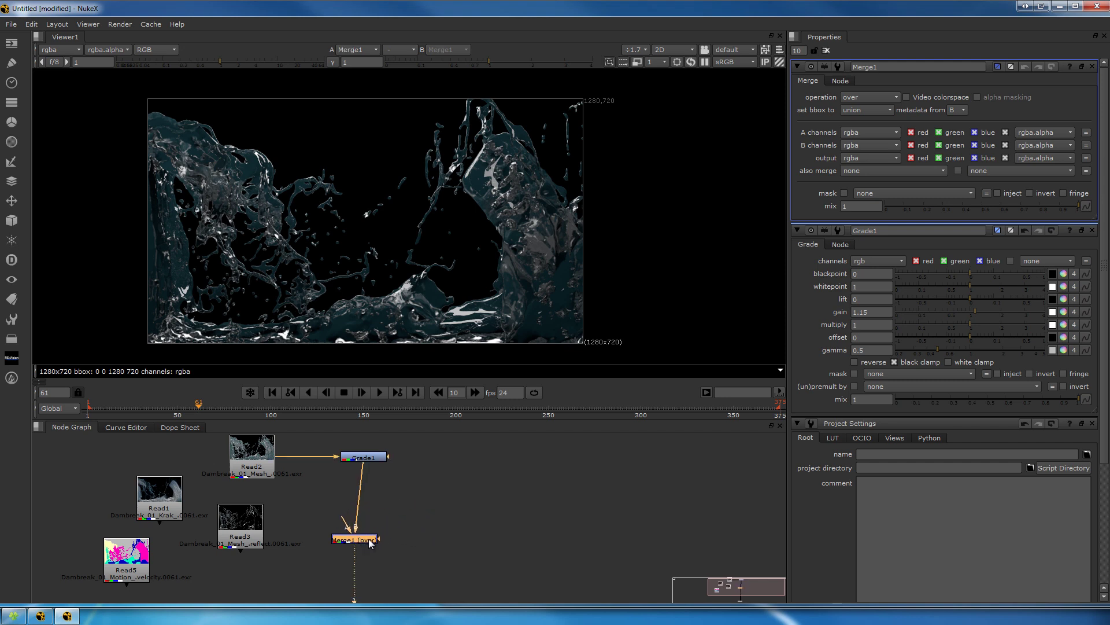
left_click_drag(341, 517, 323, 518)
left_click_drag(322, 524, 240, 525)
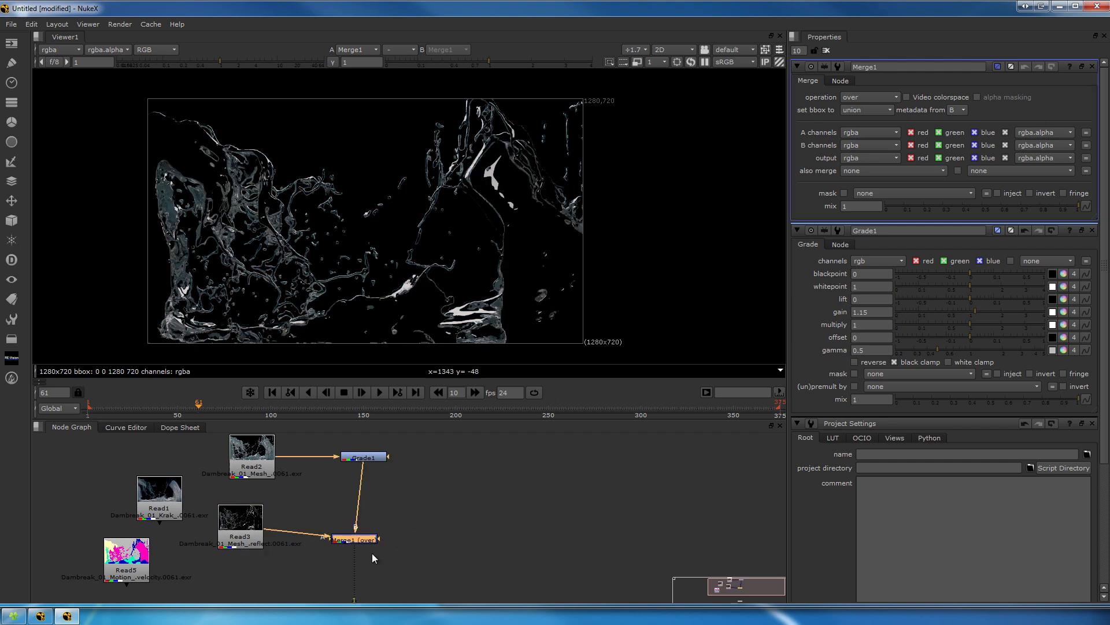
left_click(447, 506)
scroll(347, 543, "up", 5)
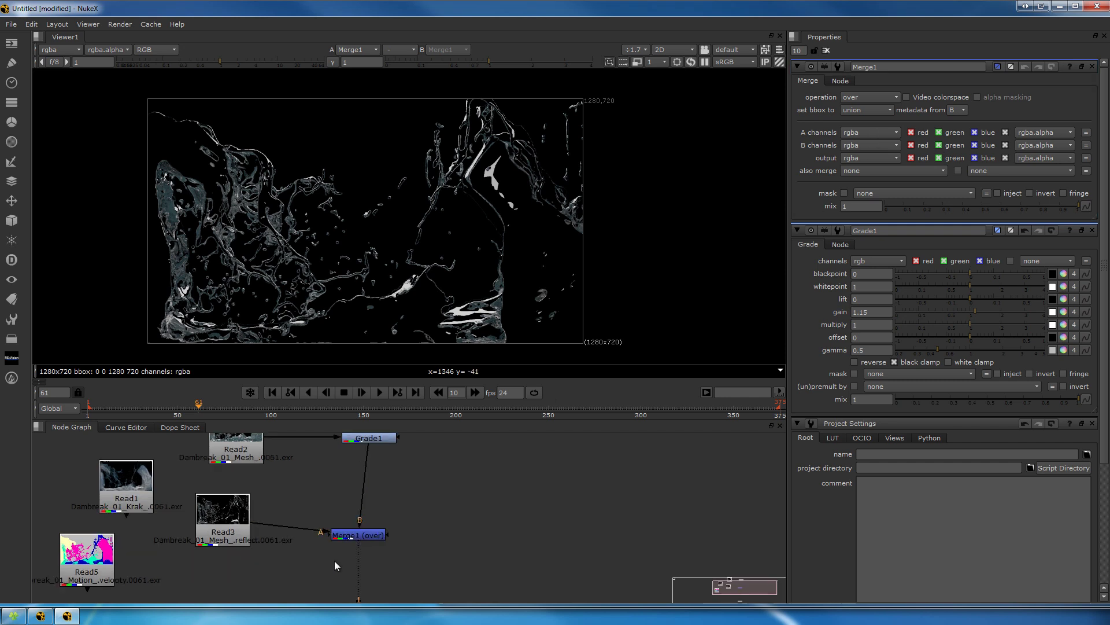
scroll(394, 527, "down", 2)
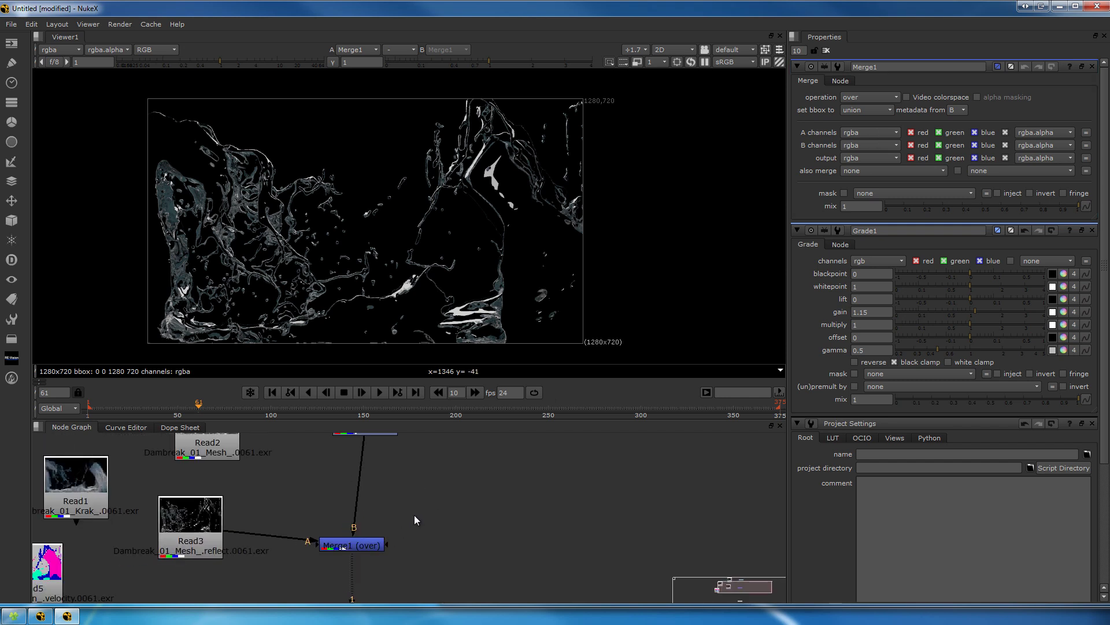
left_click(373, 549)
middle_click_drag(373, 549, 371, 577)
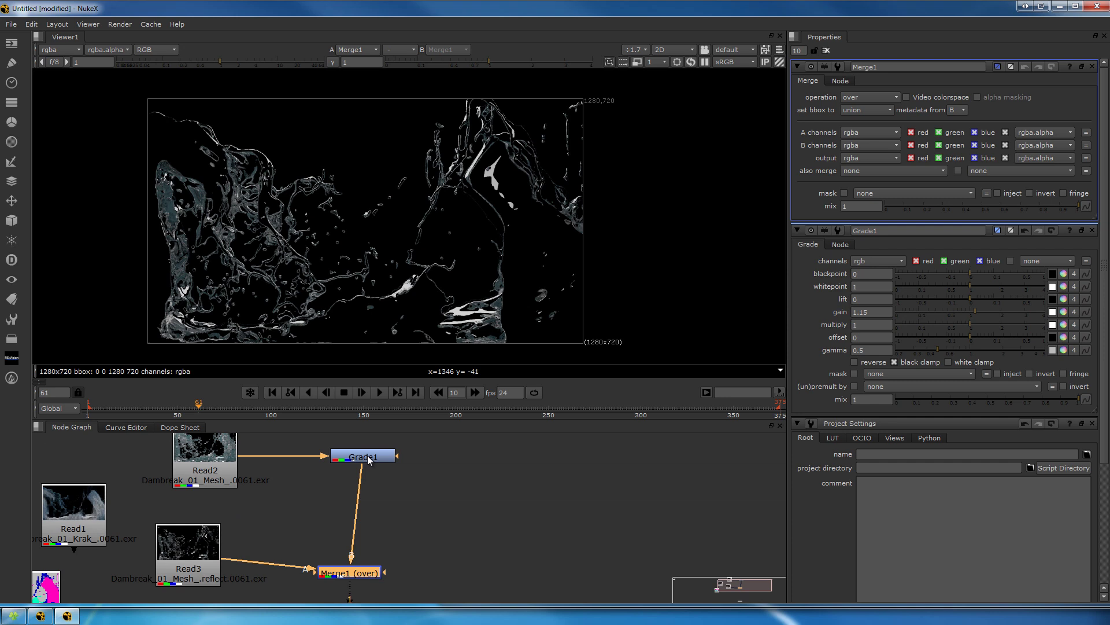
Compare the ungraded Read2, graded Grade1 and merged Merge1 results in the viewer
left_click(368, 458)
left_click(191, 466)
key("1")
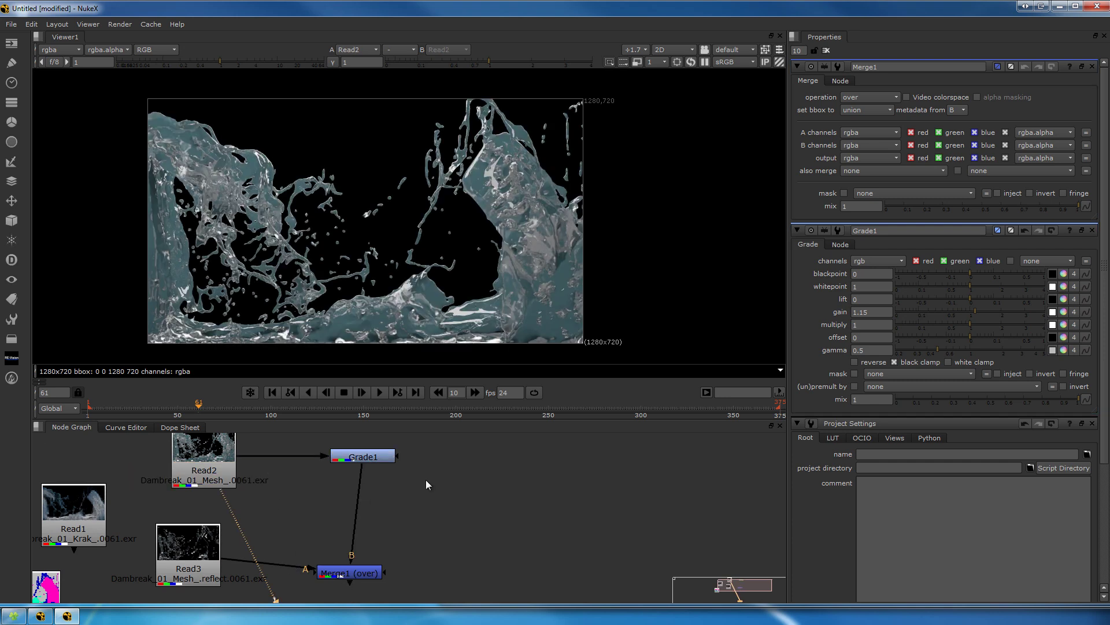
left_click(370, 457)
key("1")
left_click(347, 572)
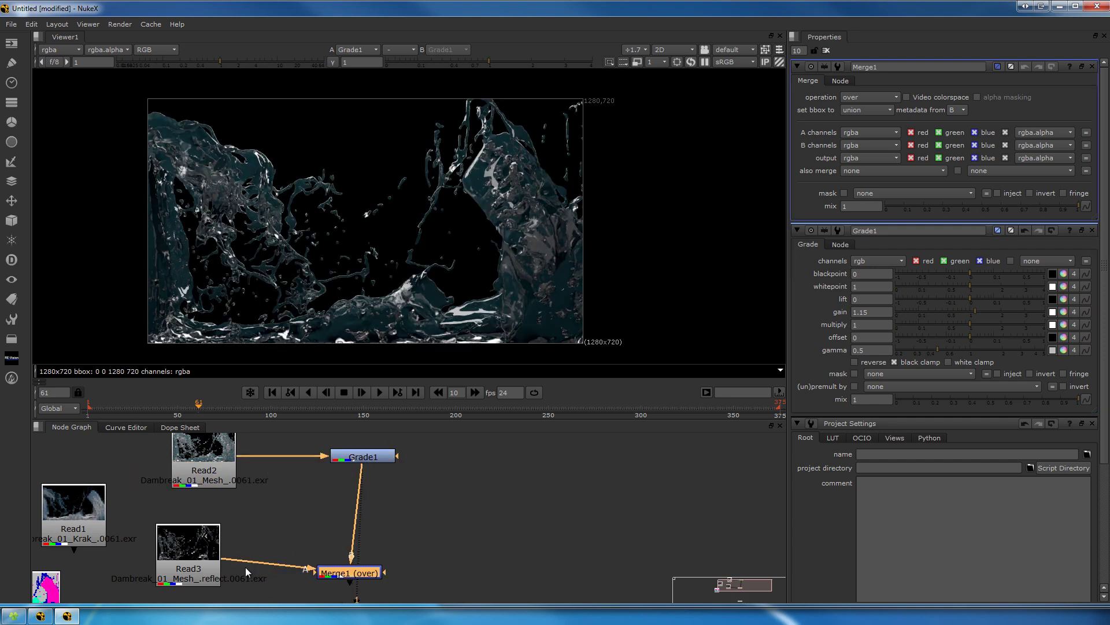
left_click_drag(199, 559, 209, 565)
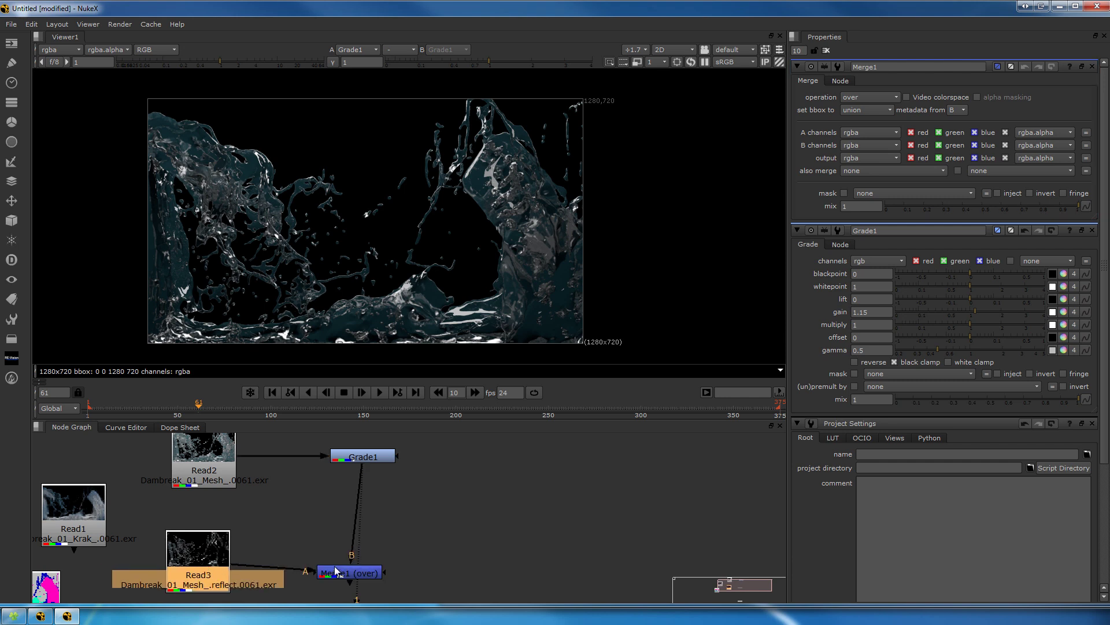
left_click(342, 572)
key("1")
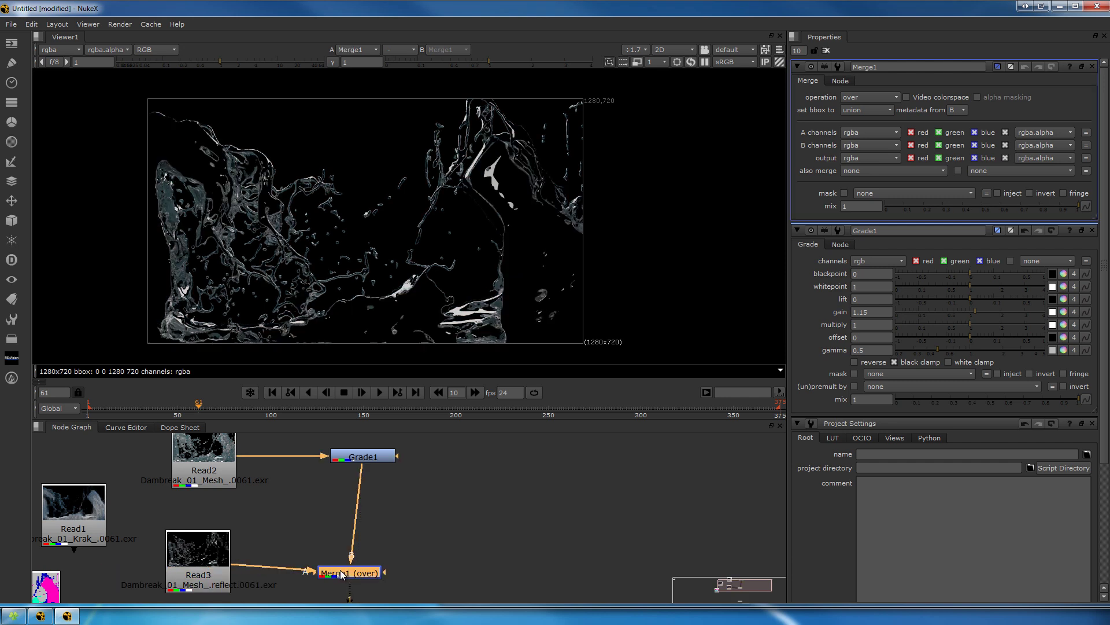
Set Merge1's operation to screen and compare it bypassed and enabled
left_click(874, 94)
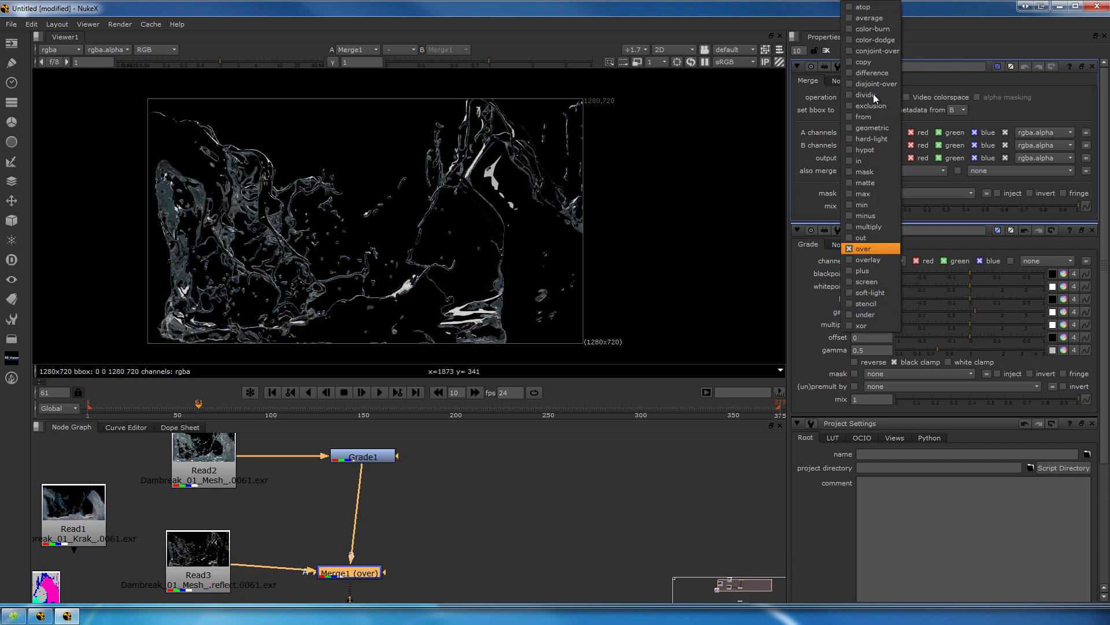
left_click(867, 281)
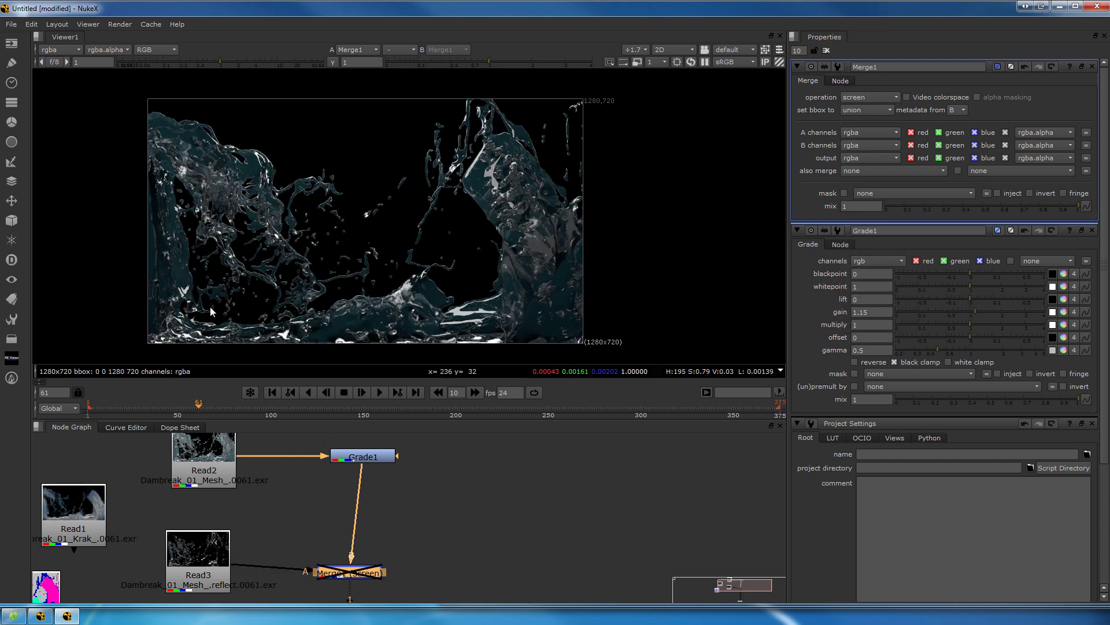
scroll(210, 306, "up", 2)
key("d")
scroll(518, 251, "down", 2)
scroll(543, 258, "up", 10)
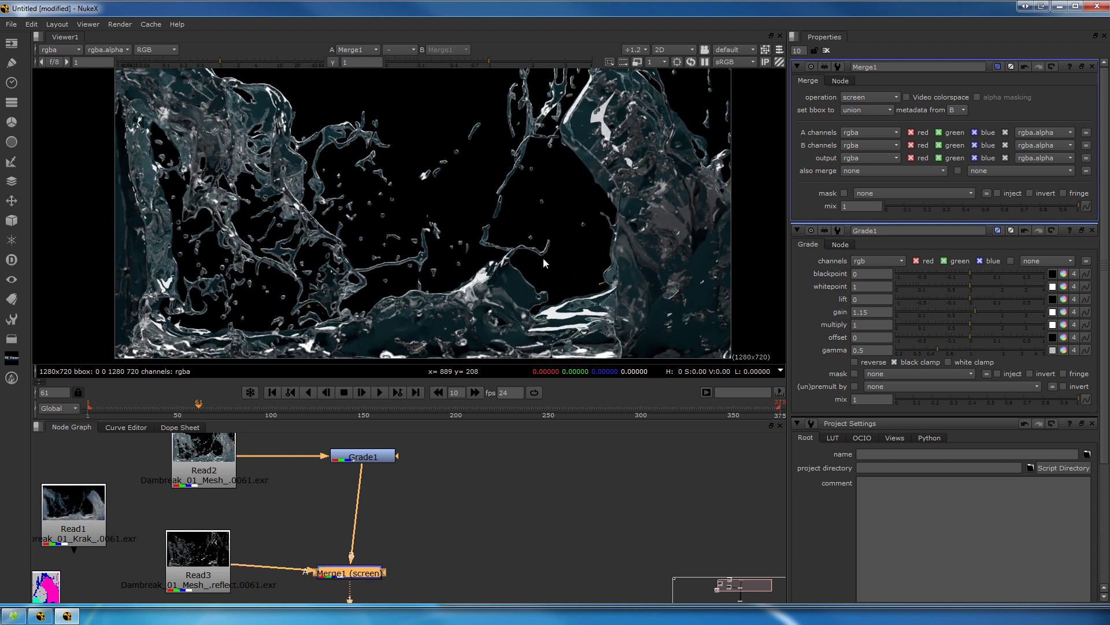
key("d")
scroll(506, 283, "down", 6)
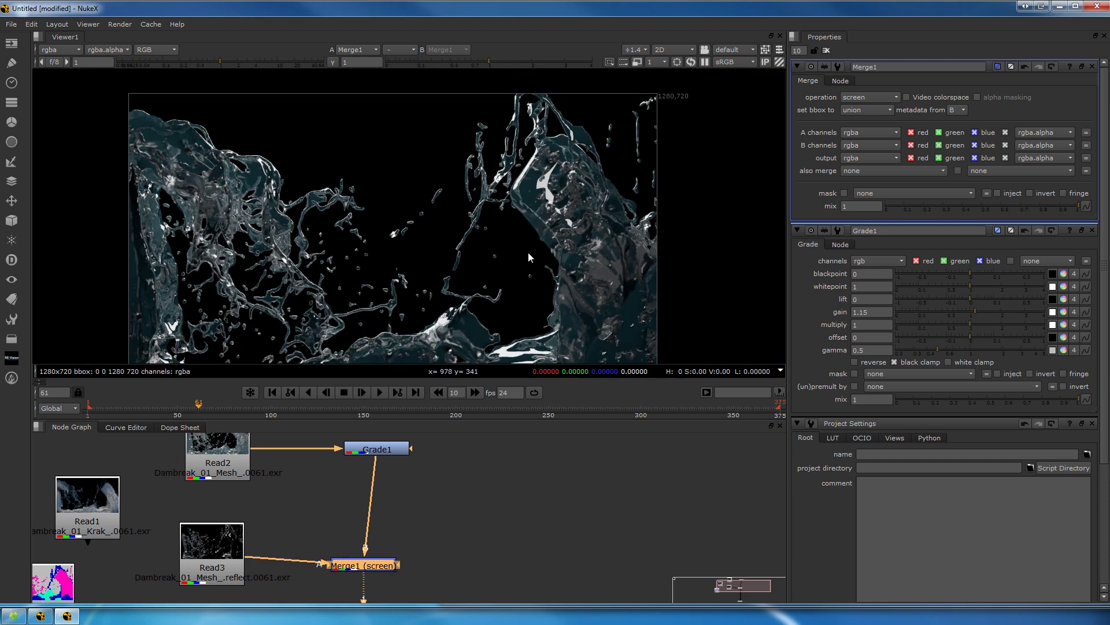
Frame the whole splash in the viewer and rearrange Read5, Read2 and Read1 in the graph
middle_click_drag(528, 251, 580, 228)
middle_click_drag(509, 324, 493, 311)
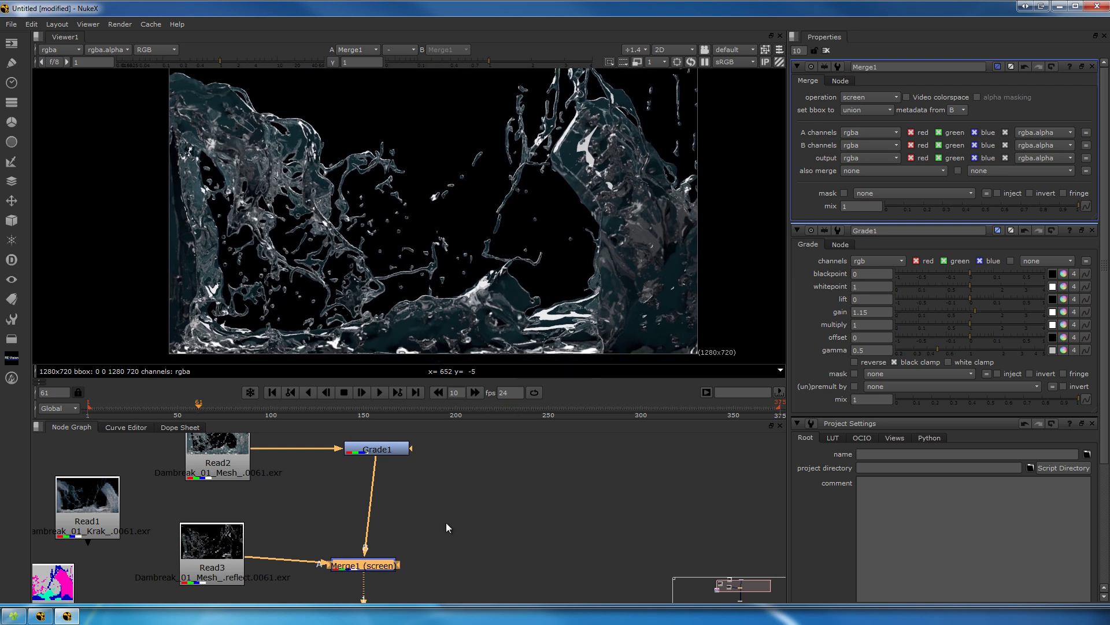
middle_click_drag(446, 523, 494, 484)
middle_click_drag(210, 509, 201, 547)
left_click_drag(157, 516, 106, 517)
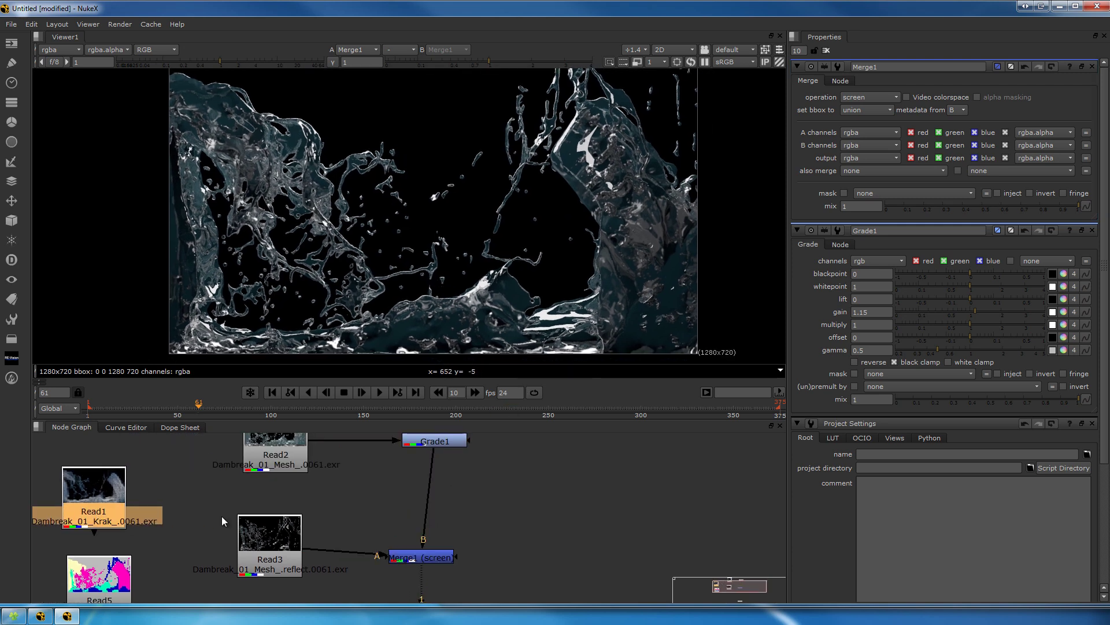
Insert a Grade2 node between Read3 and Merge1's A input, lining up the nodes
left_click_drag(257, 550, 216, 549)
left_click(334, 501)
key("g")
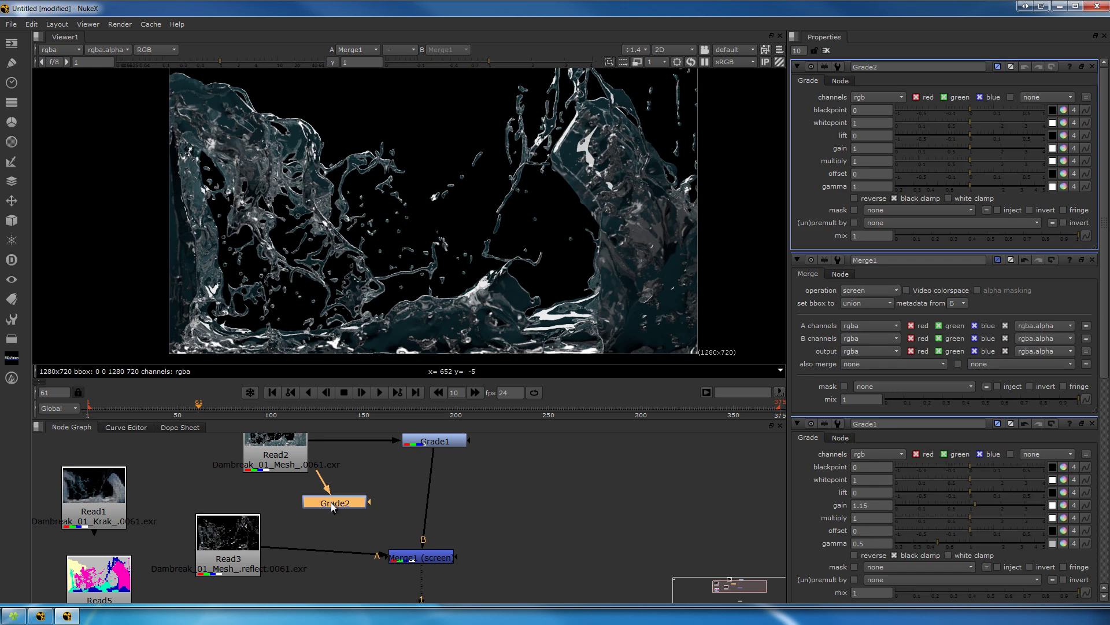
left_click_drag(331, 502, 318, 551)
left_click_drag(423, 556, 436, 539)
left_click(315, 549)
left_click_drag(210, 558, 219, 558)
Lower Grade2's gamma to about 0.58 and align Merge1 with it
left_click(301, 551)
left_click_drag(971, 192, 927, 178)
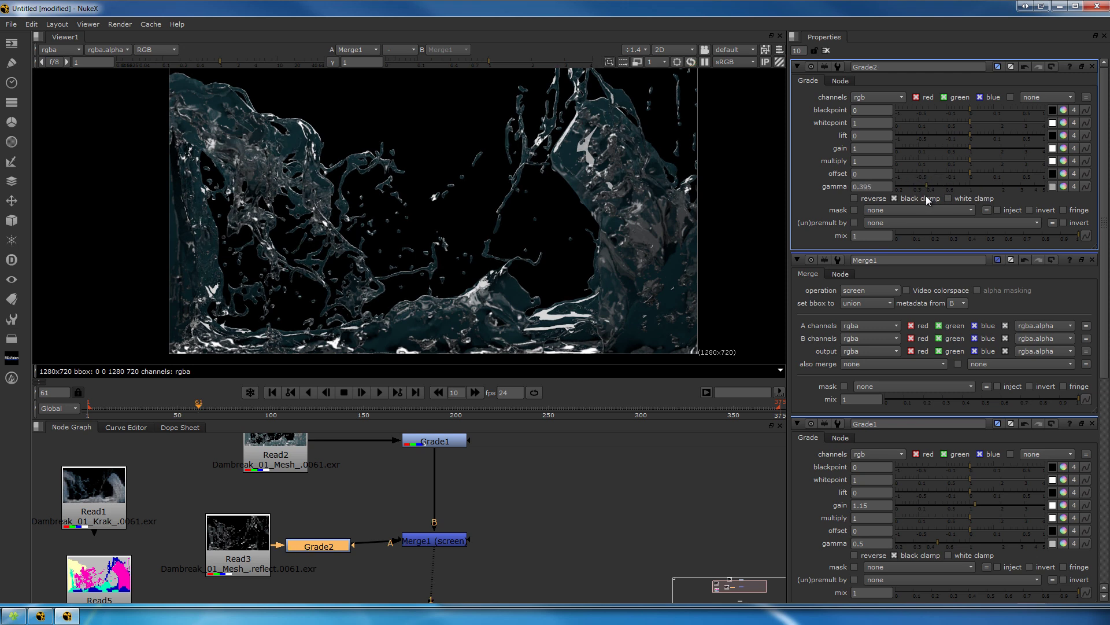
left_click(936, 190)
left_click_drag(939, 201, 952, 204)
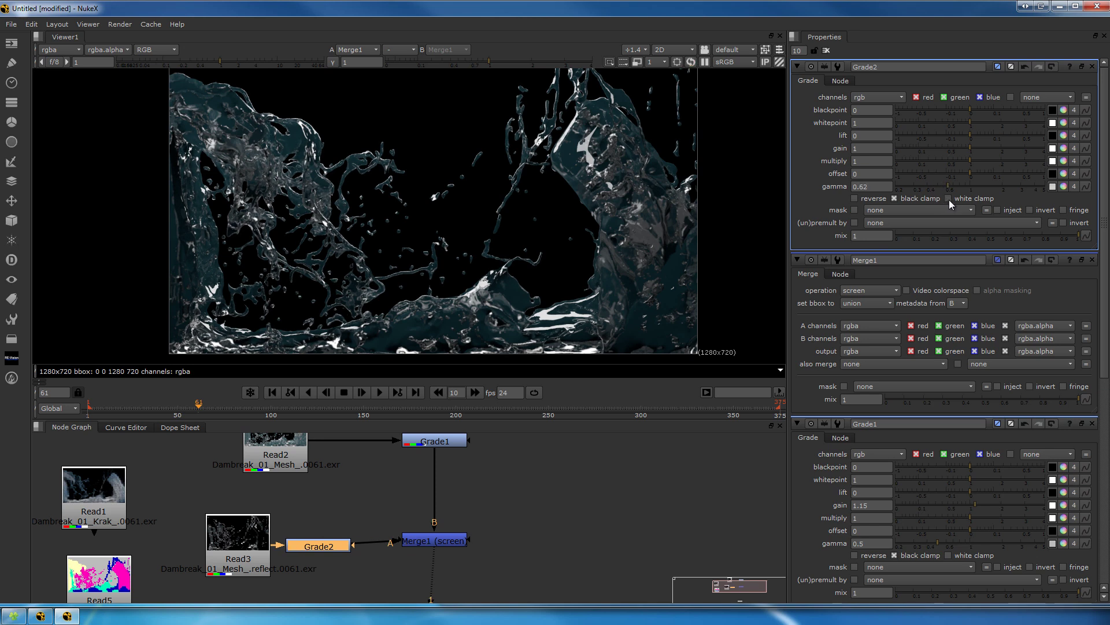
left_click(448, 548)
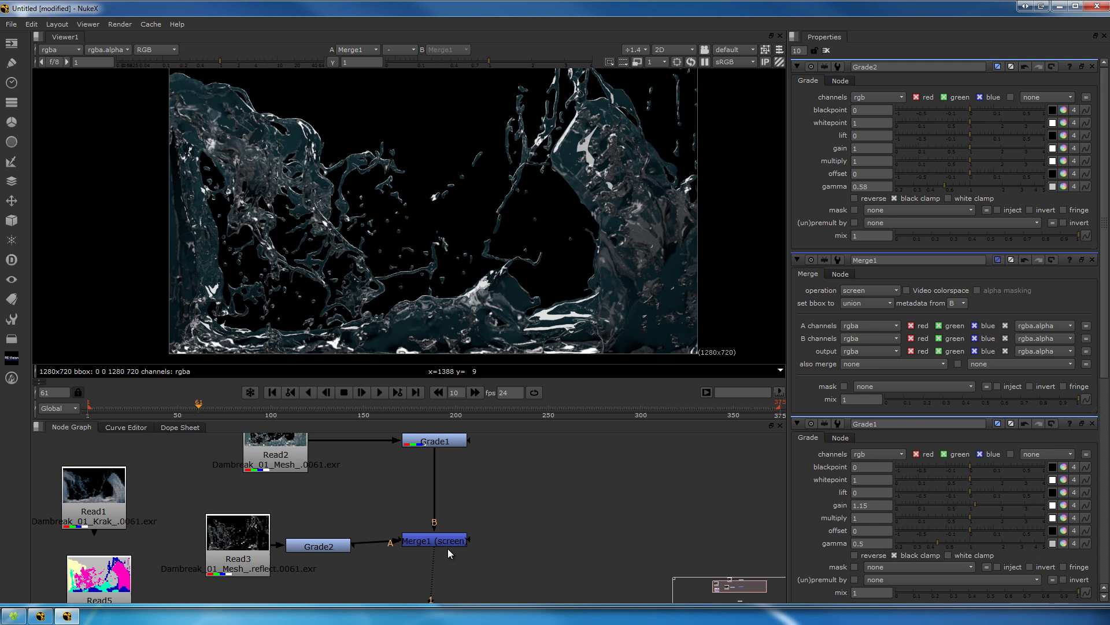
left_click_drag(447, 543, 449, 549)
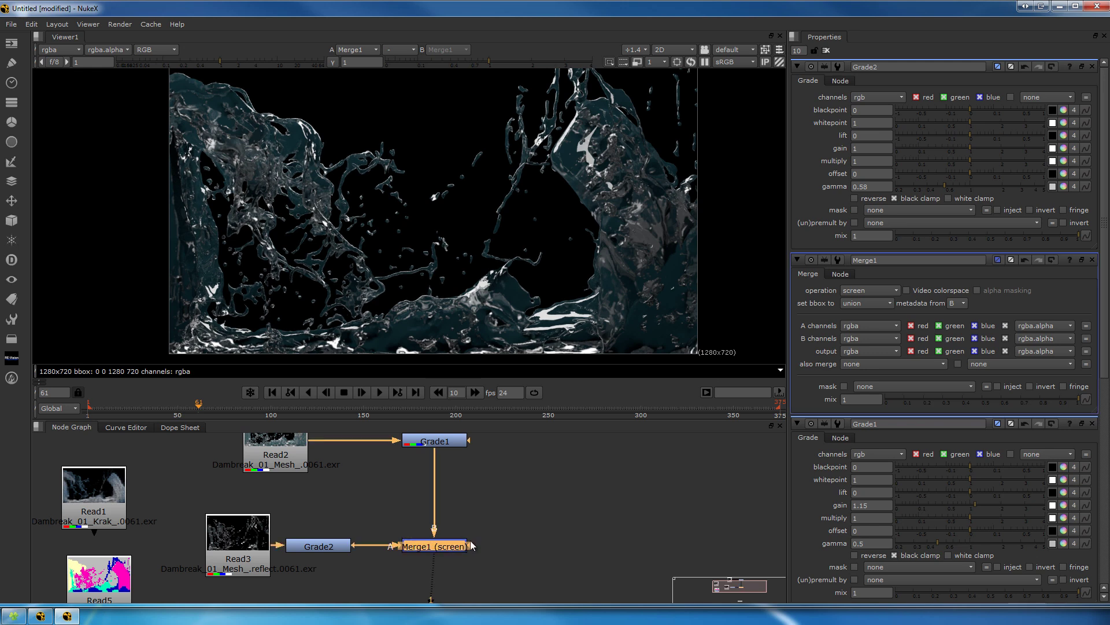
scroll(470, 540, "down", 2)
middle_click_drag(470, 540, 525, 521)
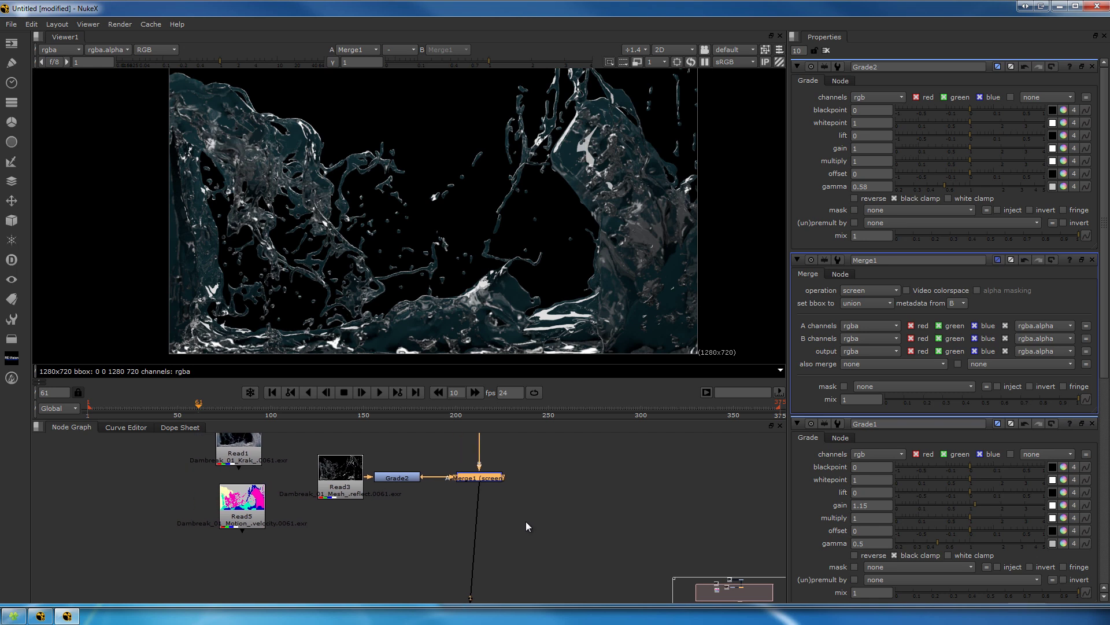
Add a ShuffleCopy node and insert it after the merge in the water stream
left_click(526, 521)
key("Tab")
type("shuffl")
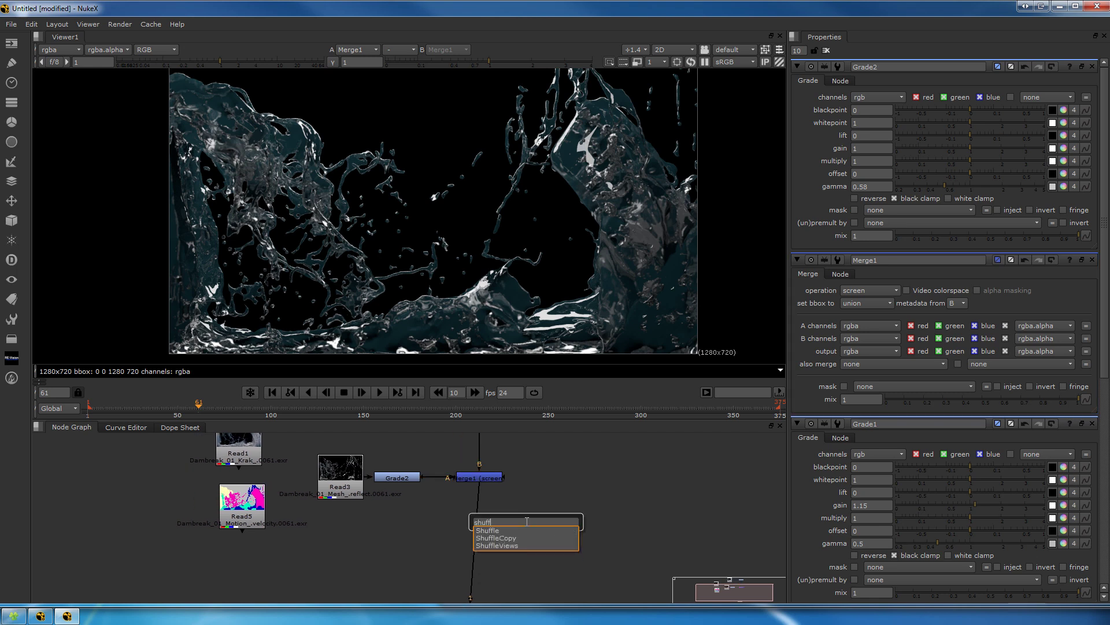
left_click(550, 535)
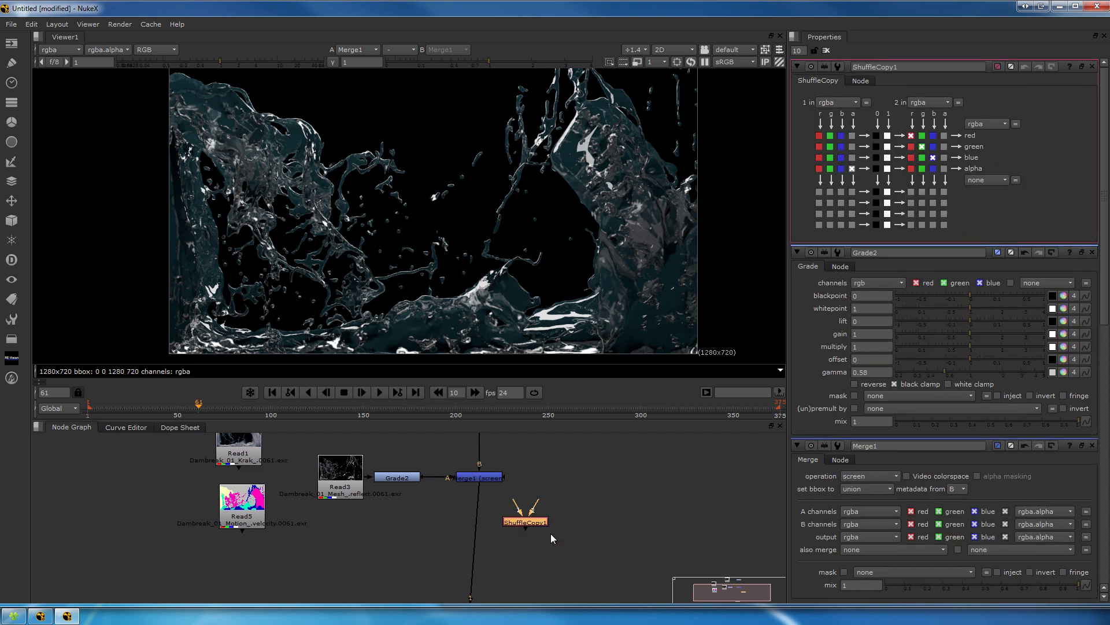
scroll(551, 533, "up", 2)
left_click_drag(536, 516, 445, 565)
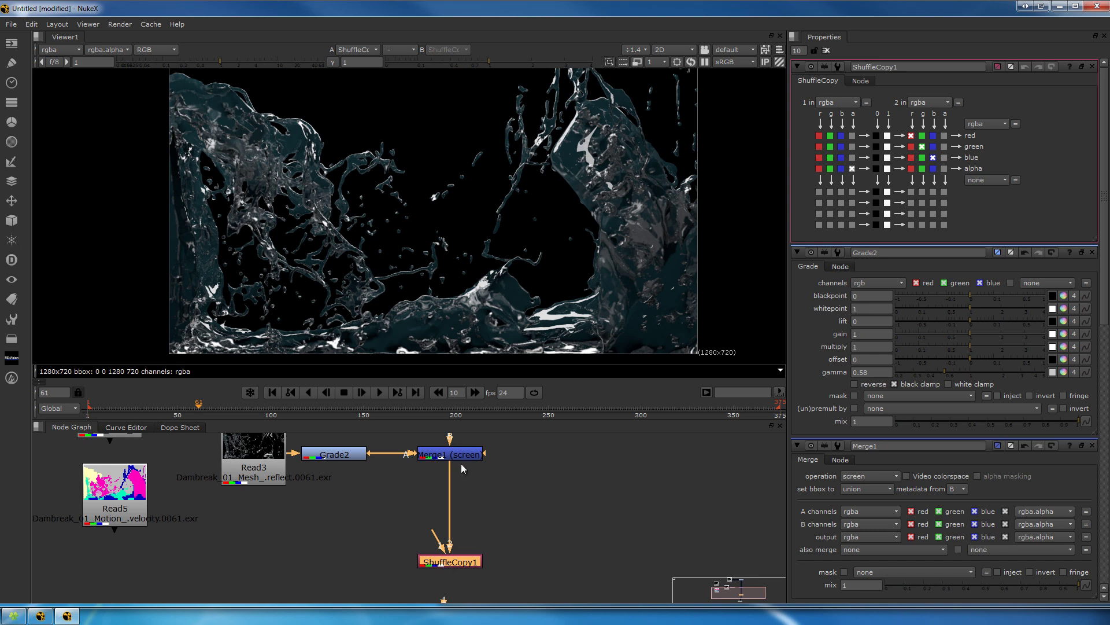
scroll(470, 520, "down", 4)
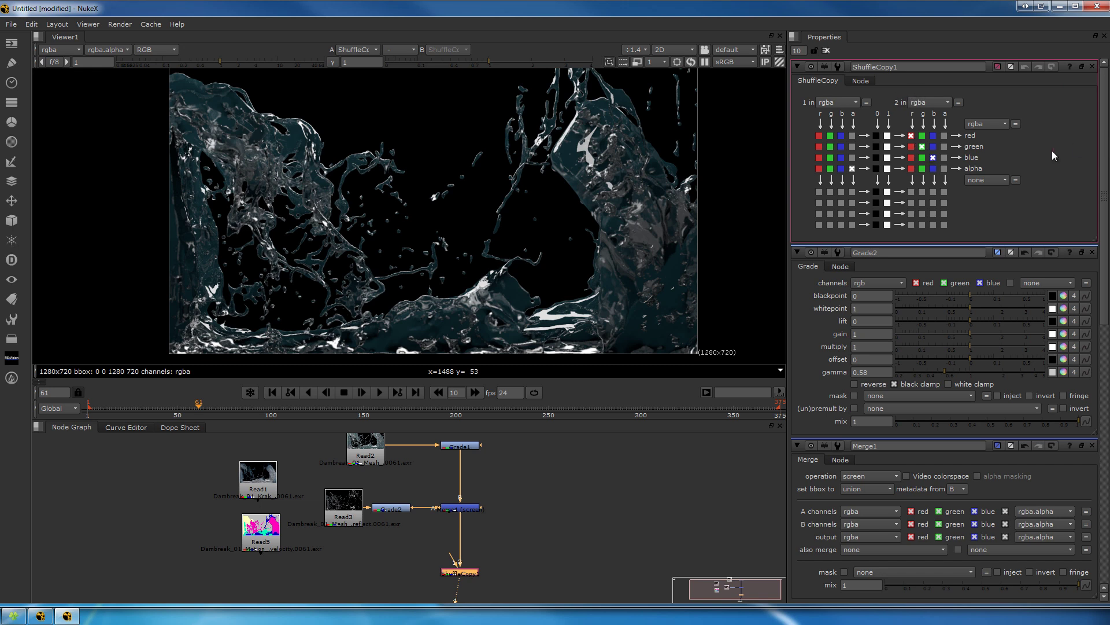
Connect Read5 to ShuffleCopy1 and copy its r/g/b into the motion layer's u/v channels
left_click(944, 169)
left_click_drag(300, 548, 376, 571)
left_click_drag(450, 569, 353, 572)
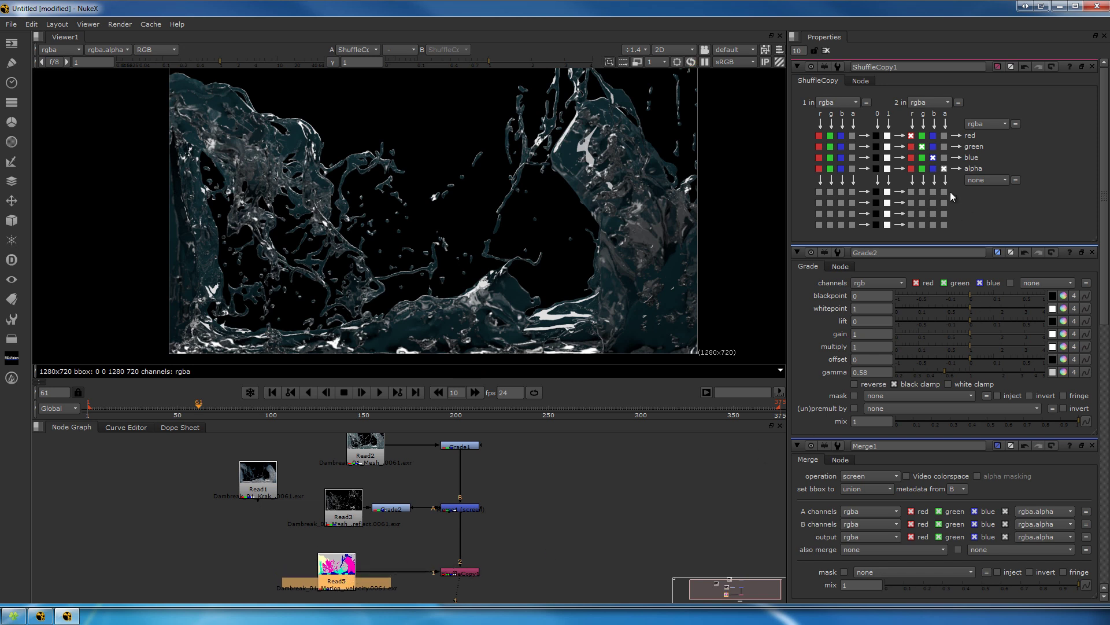
left_click(981, 183)
mouse_move(1006, 236)
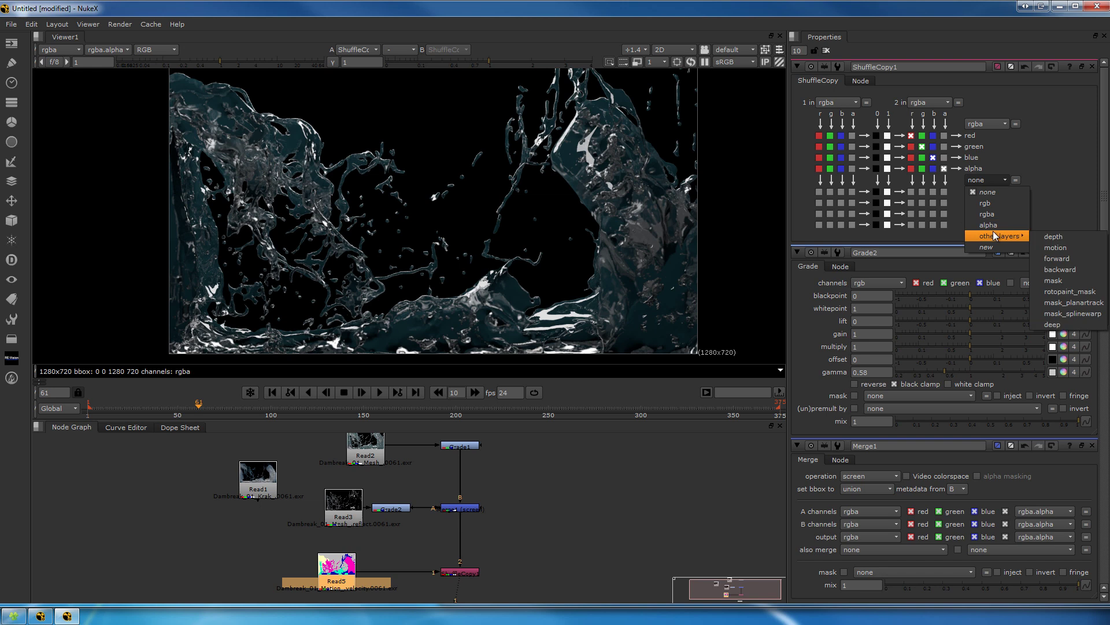
left_click(1067, 248)
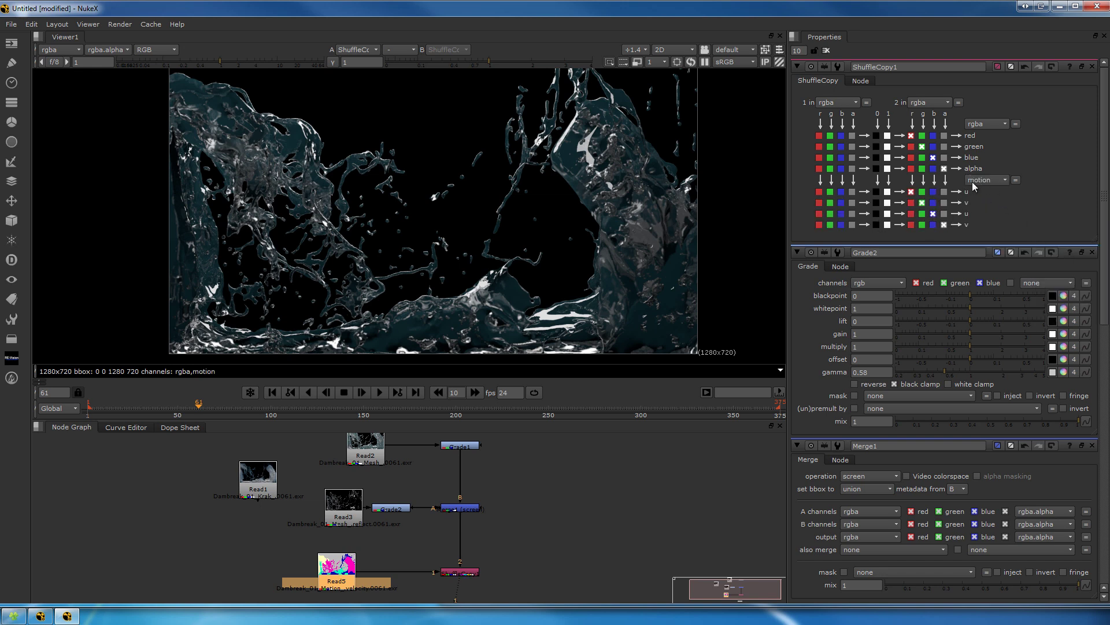
left_click(820, 191)
left_click(830, 202)
left_click(841, 214)
Preview ShuffleCopy1's motion layer in the Viewer, then switch the display back to rgba
scroll(501, 502, "up", 1)
middle_click_drag(501, 502, 529, 530)
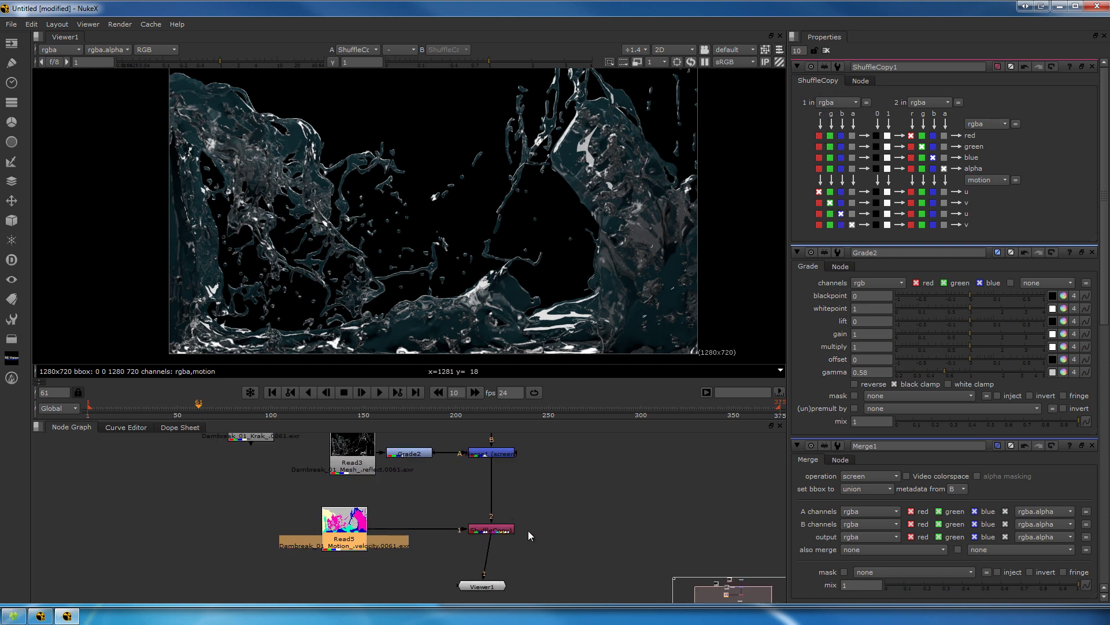
left_click(504, 532)
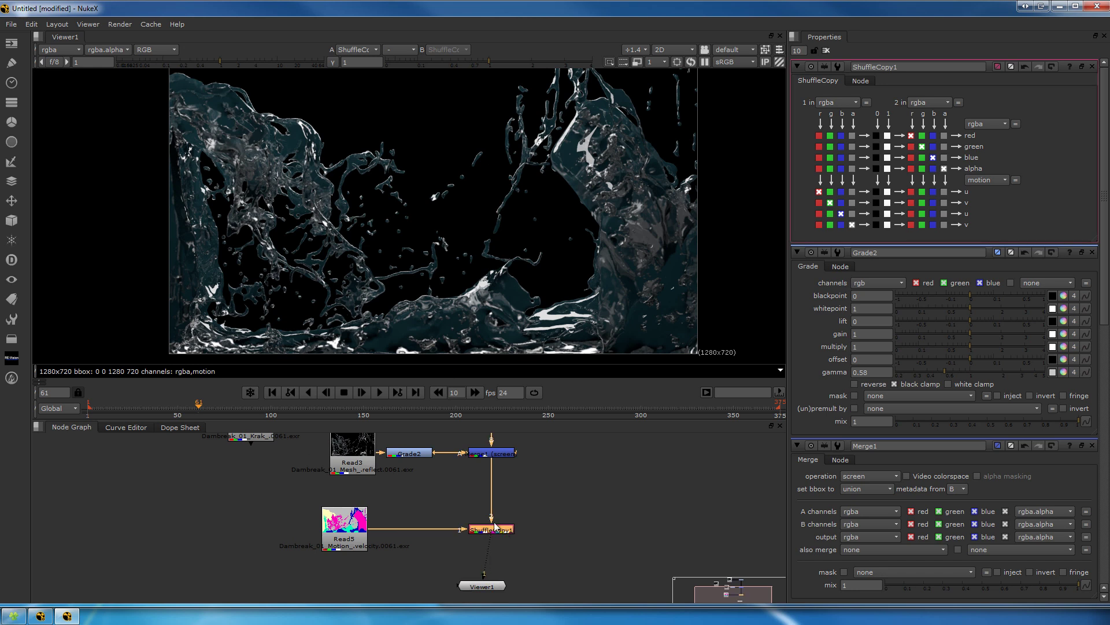
left_click(69, 53)
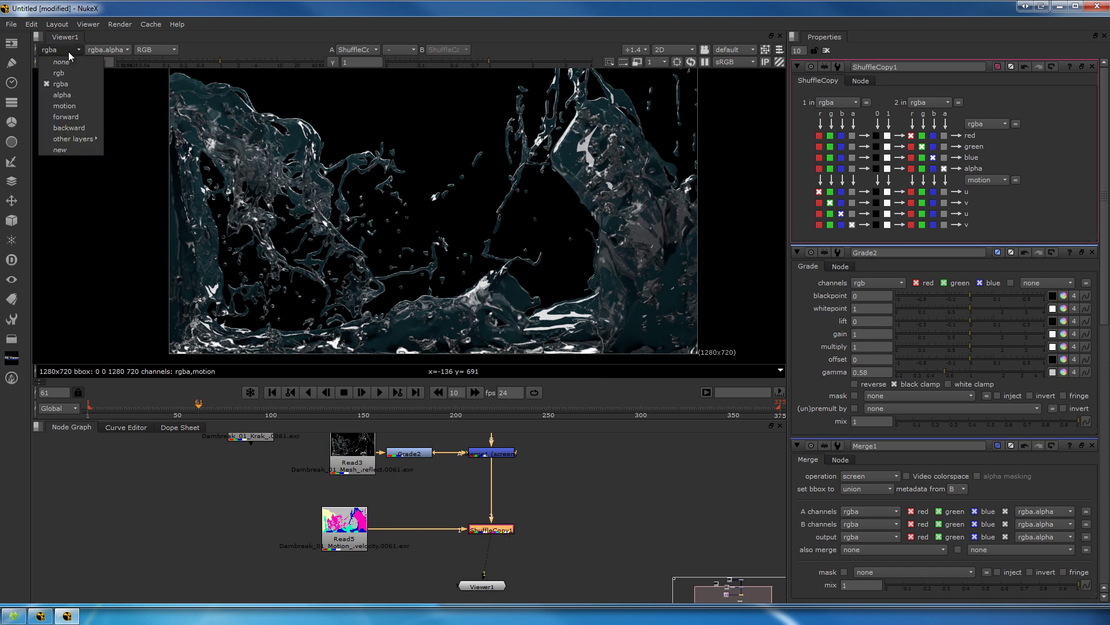
left_click(78, 109)
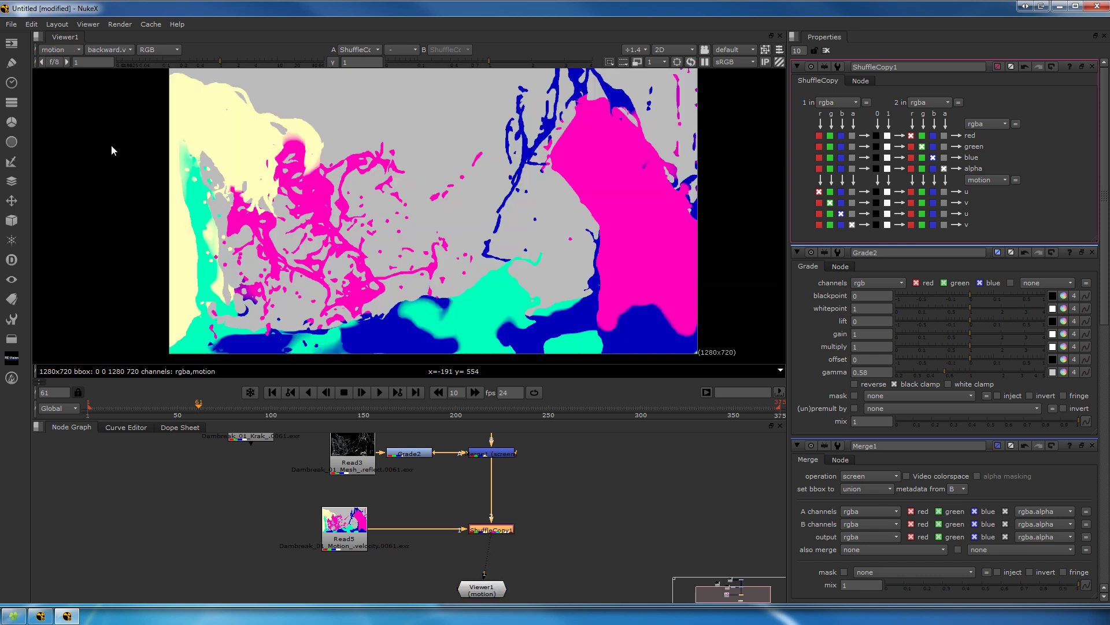
scroll(467, 308, "up", 3)
scroll(467, 307, "down", 5)
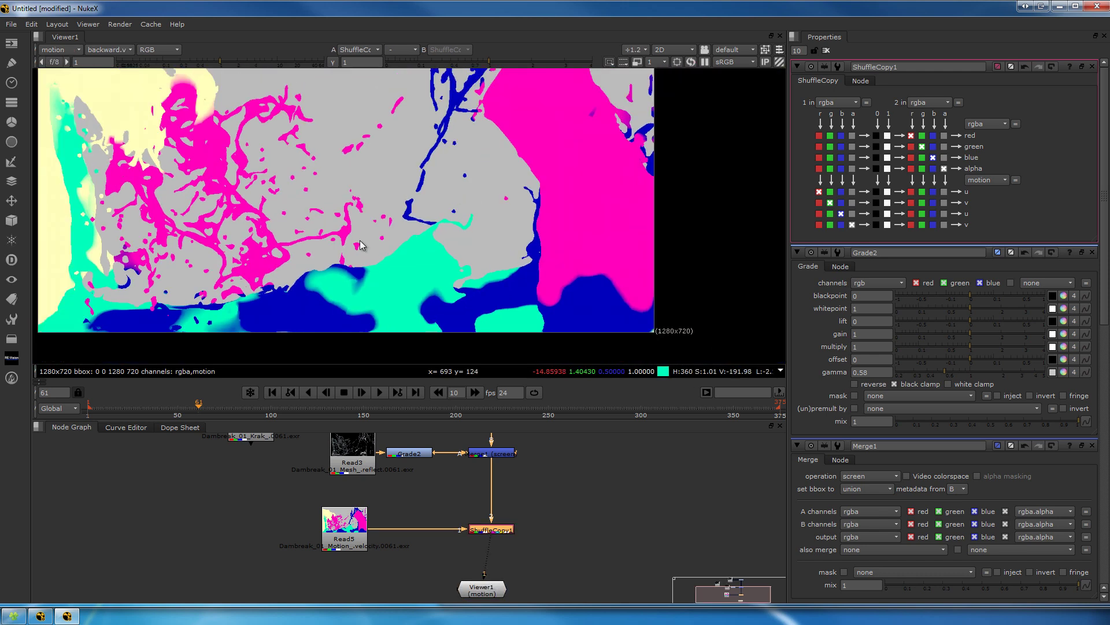
left_click(67, 50)
left_click(70, 84)
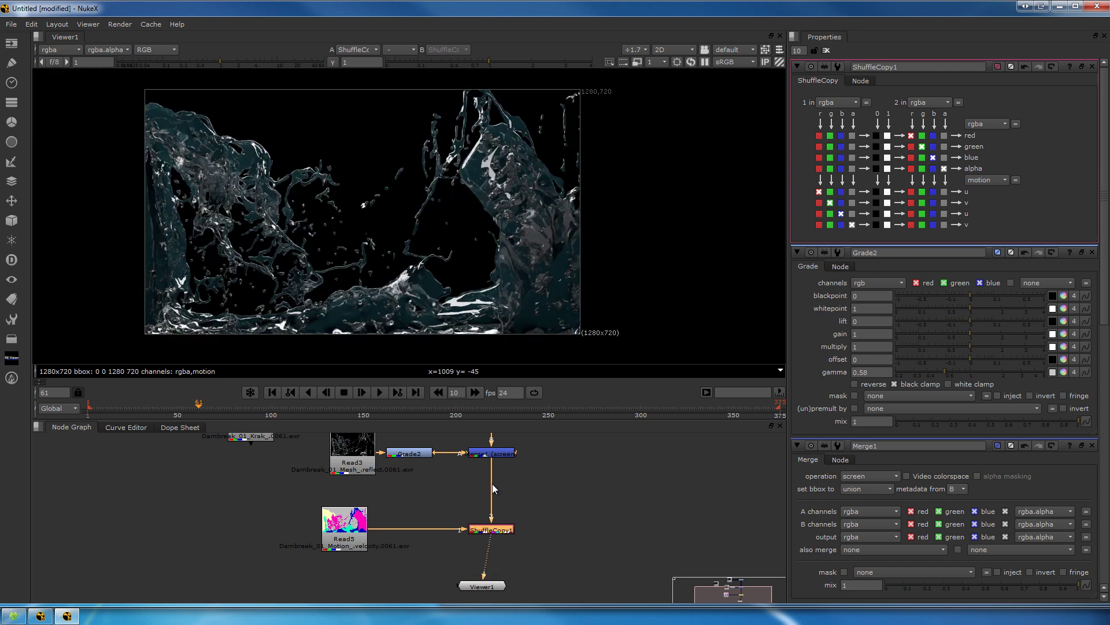
middle_click_drag(492, 483, 554, 474)
left_click(568, 580)
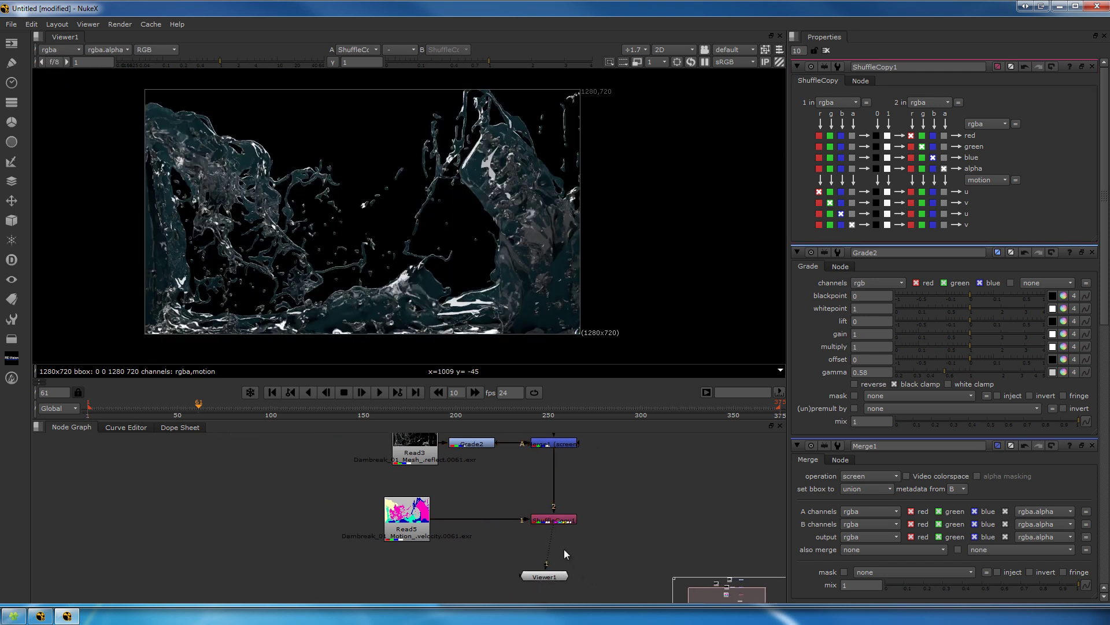
Insert a VectorBlur node below ShuffleCopy1
key("Tab")
type("VectorBlur")
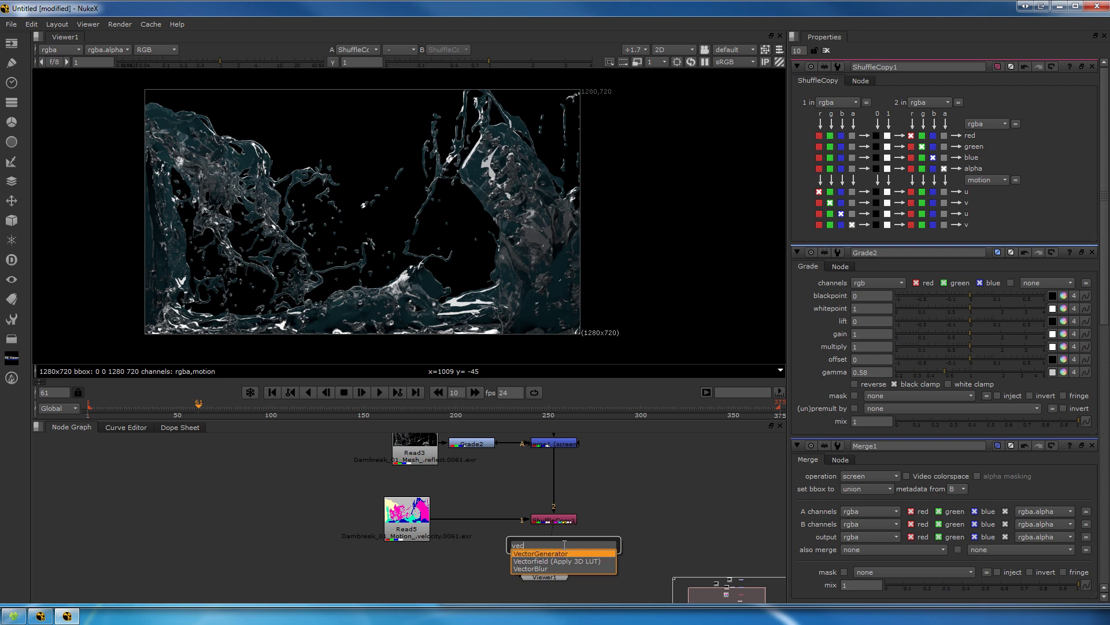
key("Return")
left_click_drag(566, 547, 556, 569)
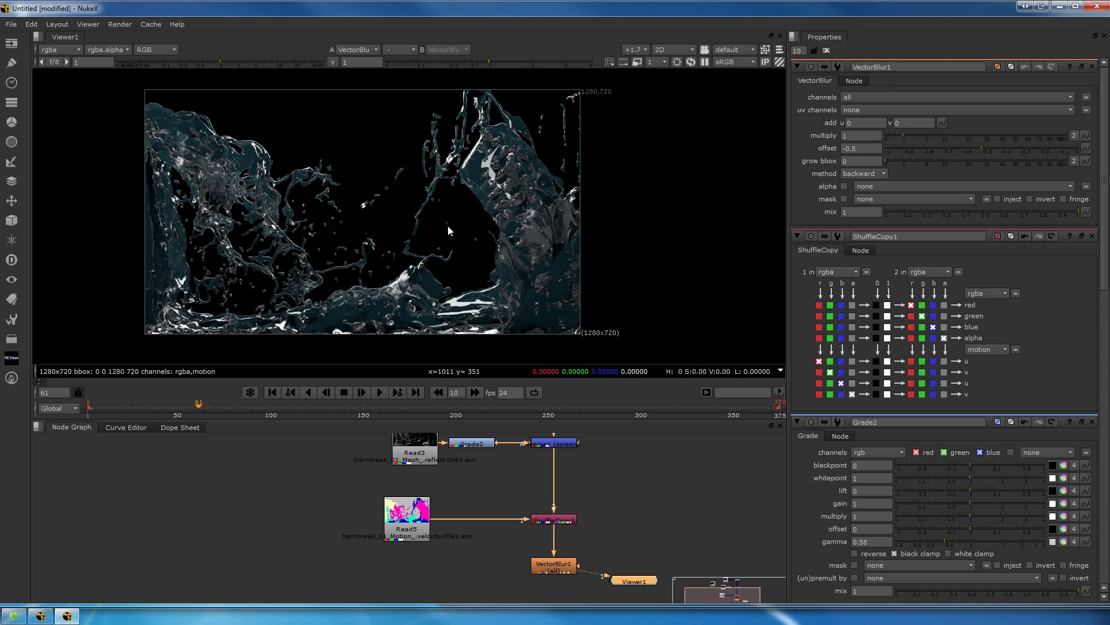
scroll(441, 232, "up", 2)
scroll(382, 230, "up", 1)
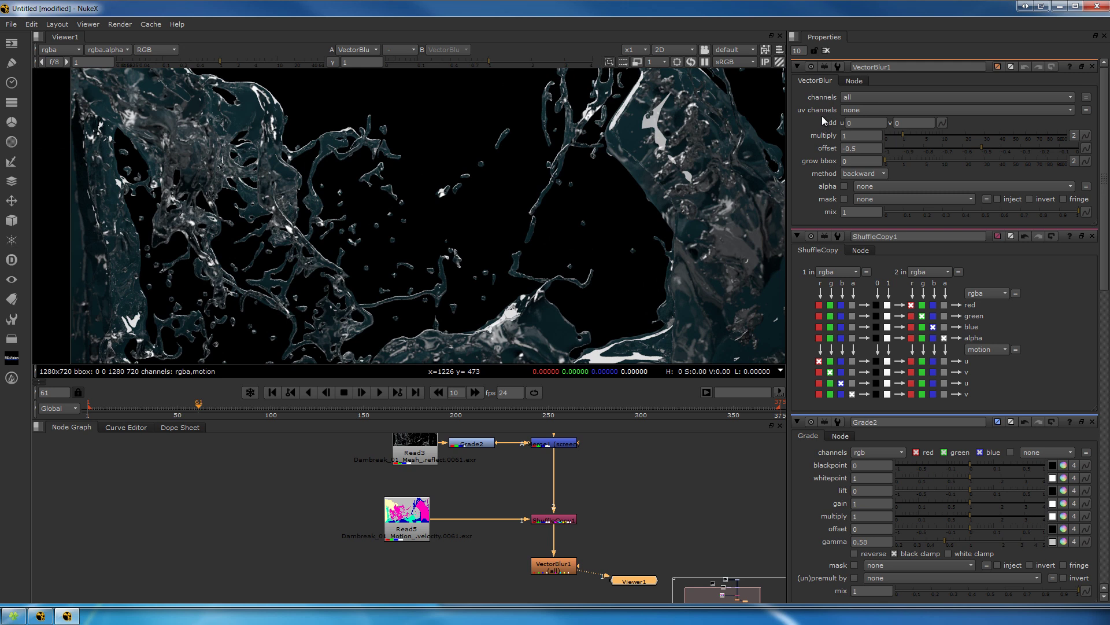
Set VectorBlur1 to use the motion layer as uv channels with the forward method
left_click(857, 111)
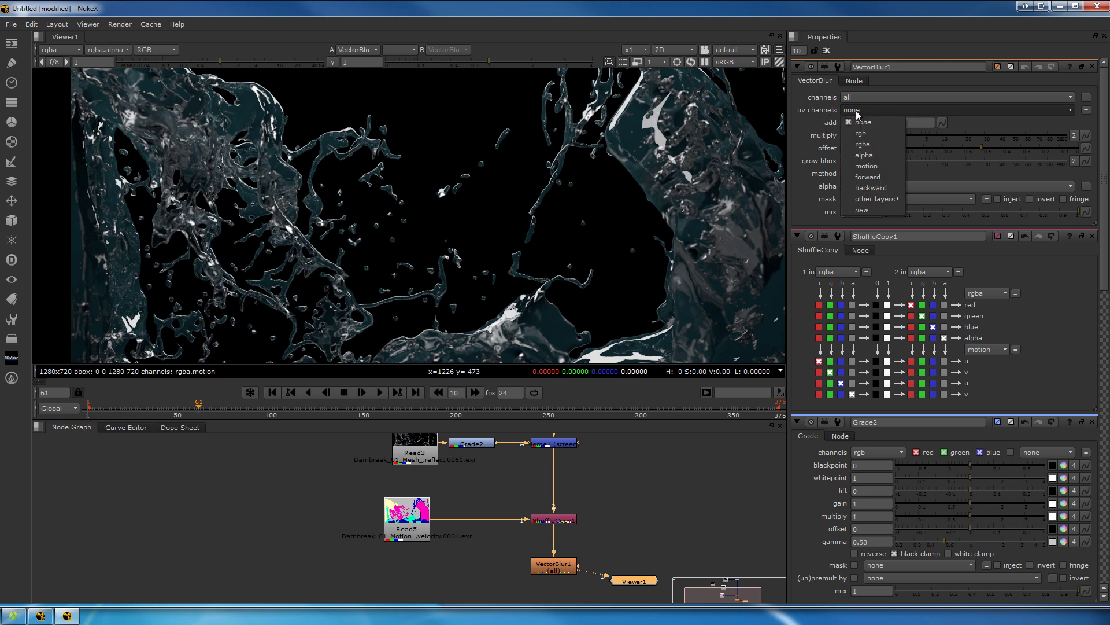
left_click(872, 168)
scroll(636, 211, "down", 1)
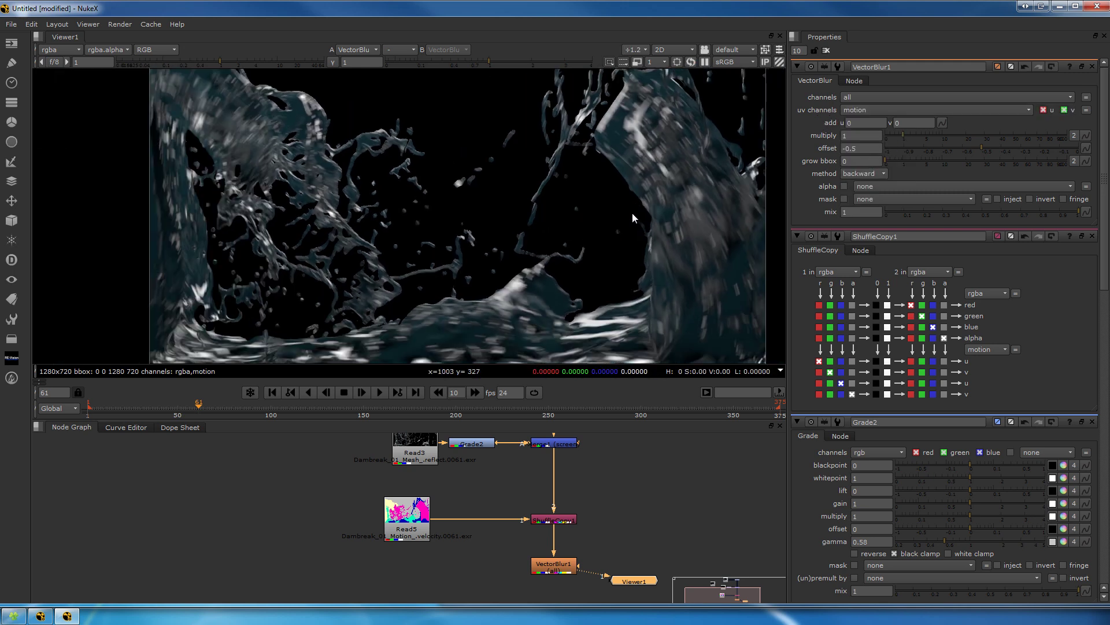
scroll(620, 192, "up", 3)
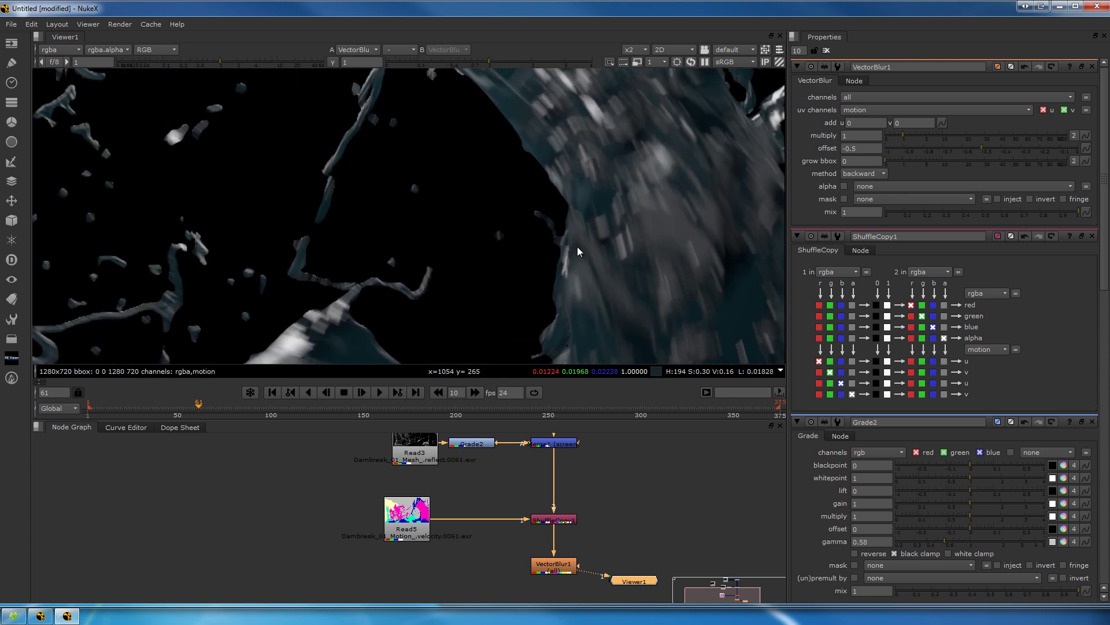
scroll(668, 179, "down", 2)
scroll(523, 267, "up", 1)
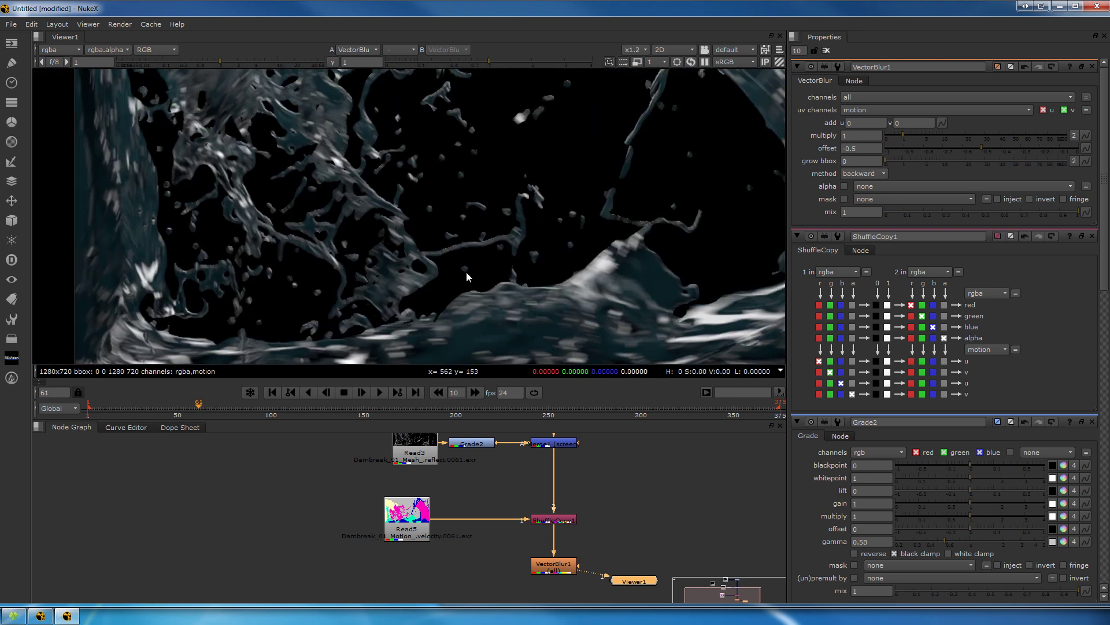
middle_click_drag(504, 253, 450, 236)
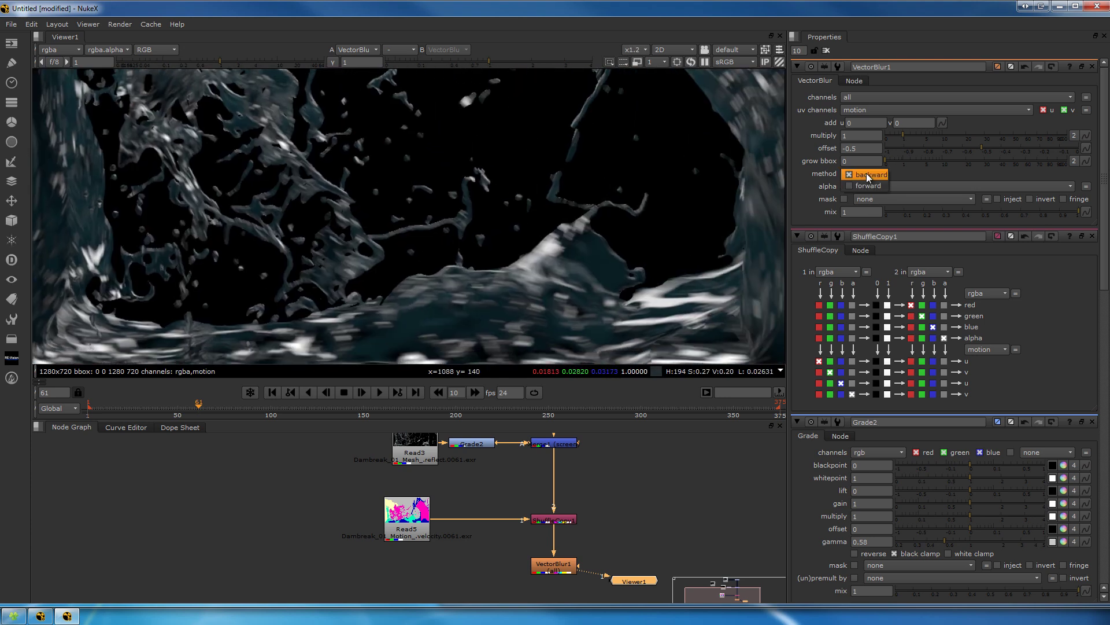
left_click(870, 185)
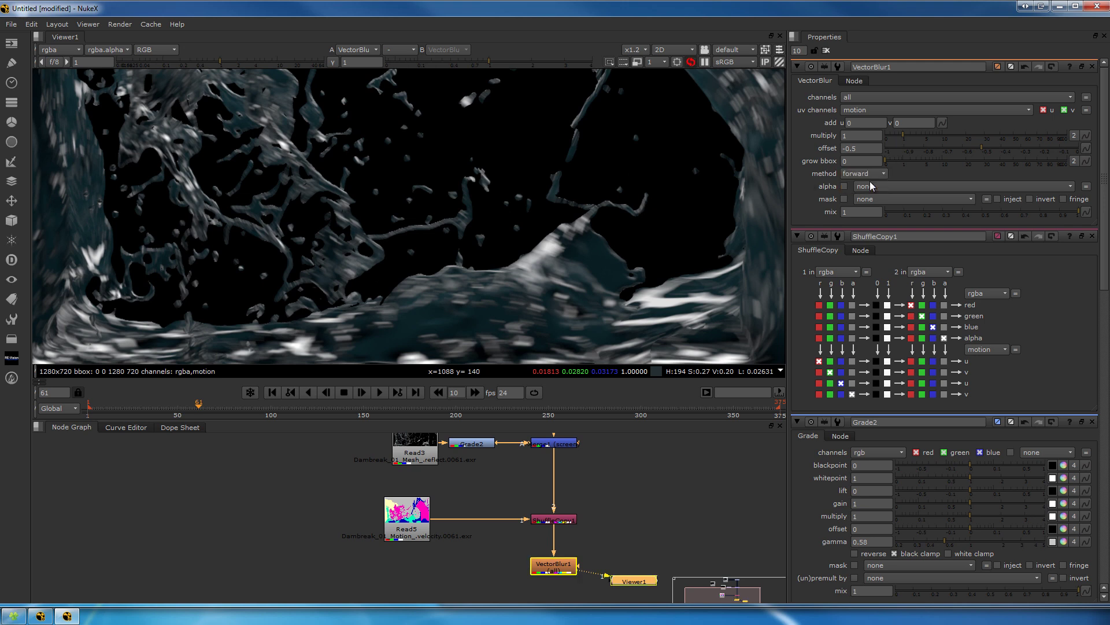
Set VectorBlur1's alpha to rgba.alpha and compare the result
middle_click_drag(582, 247, 545, 271)
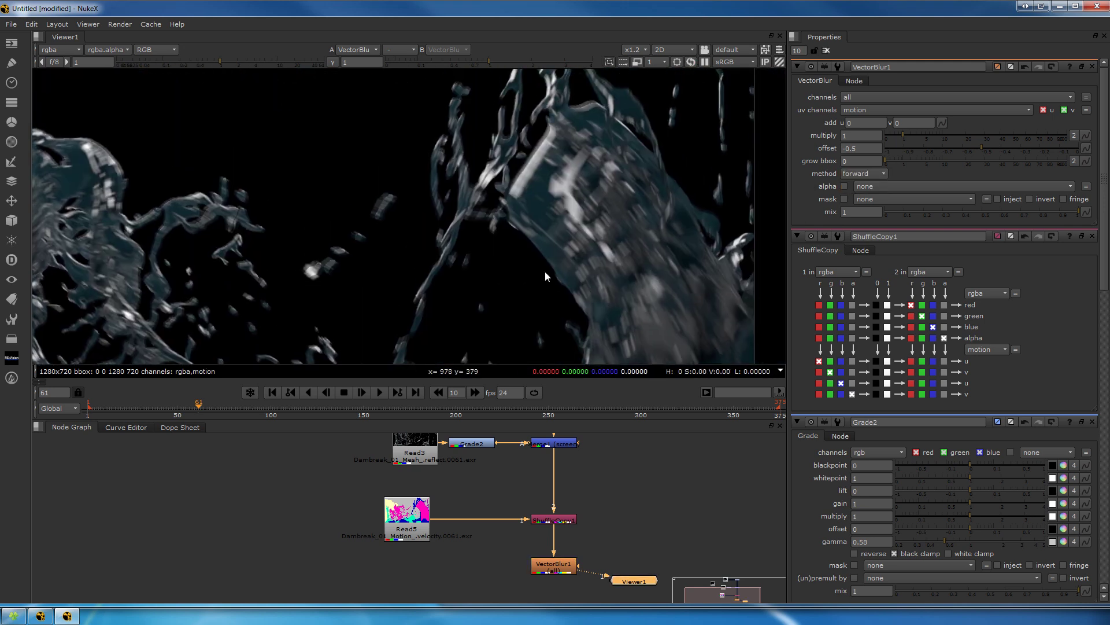
left_click(856, 186)
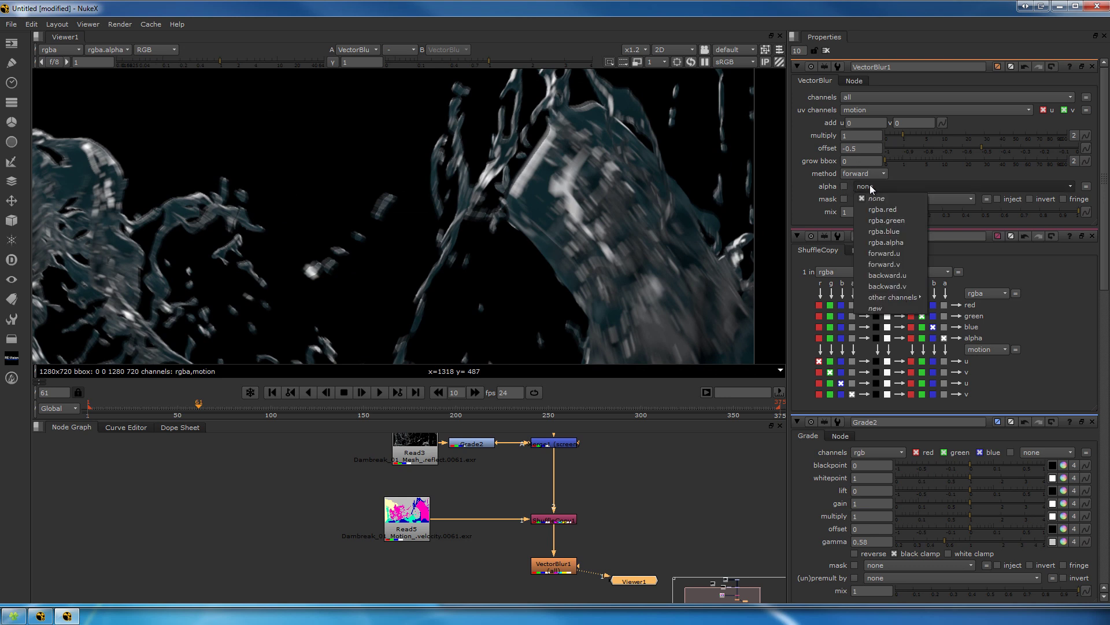
left_click(886, 240)
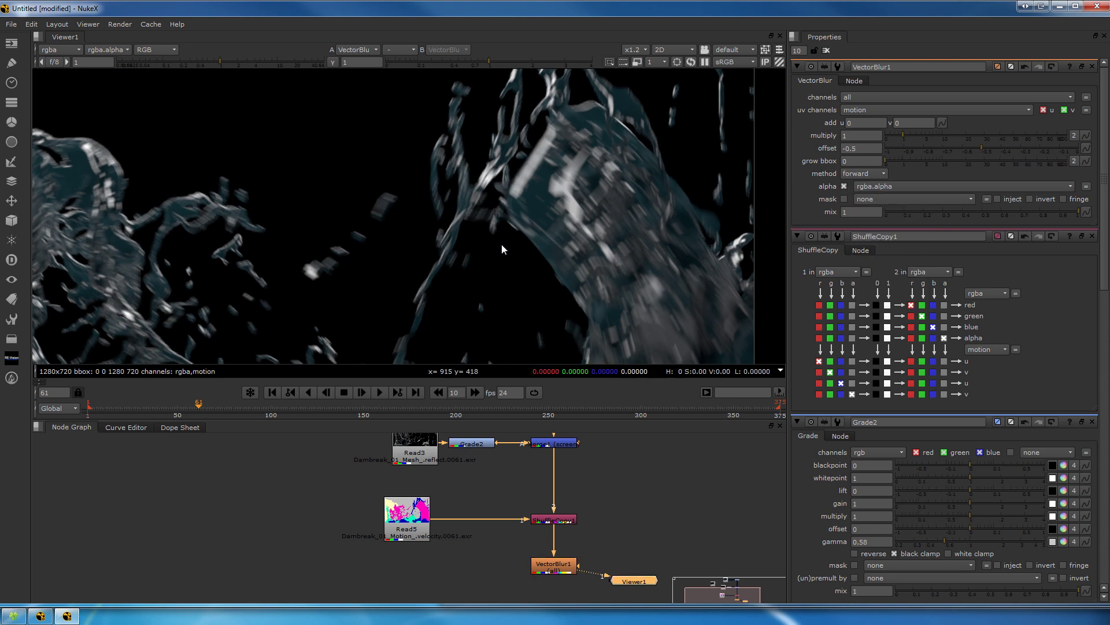
scroll(442, 213, "up", 5)
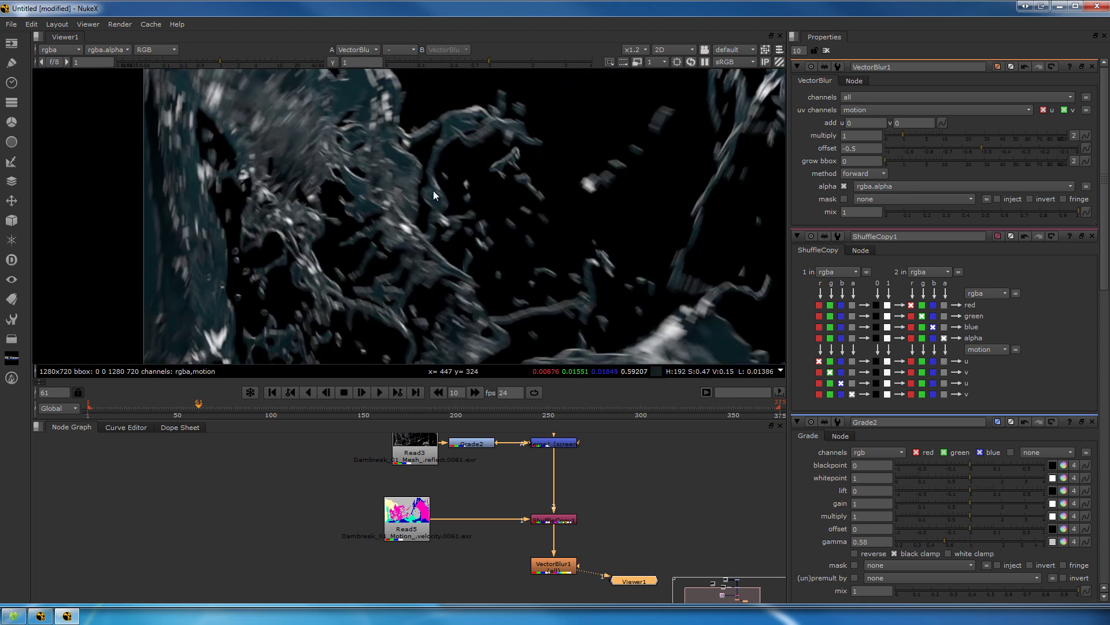
left_click(843, 186)
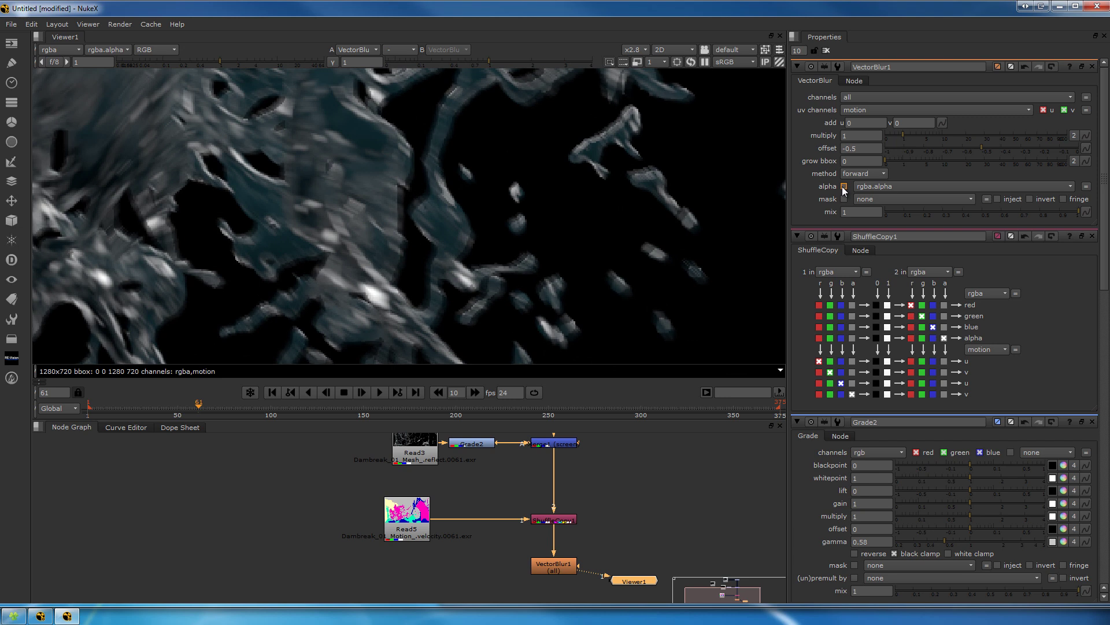
scroll(523, 204, "down", 5)
scroll(524, 203, "down", 4)
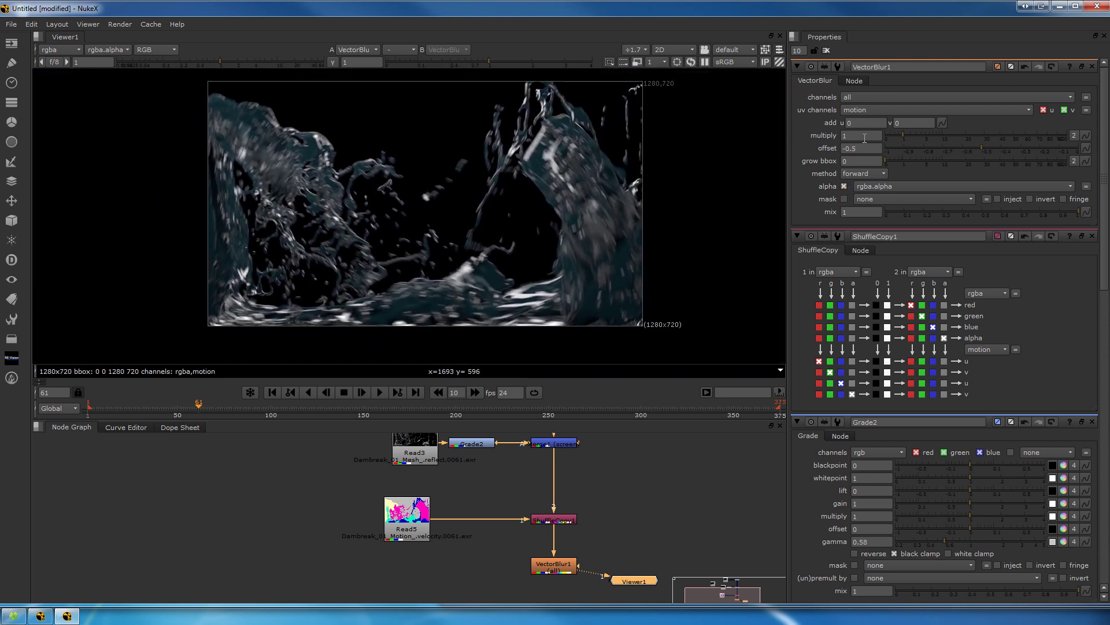
Set VectorBlur1's multiply to 0.5
left_click(865, 136)
type(".")
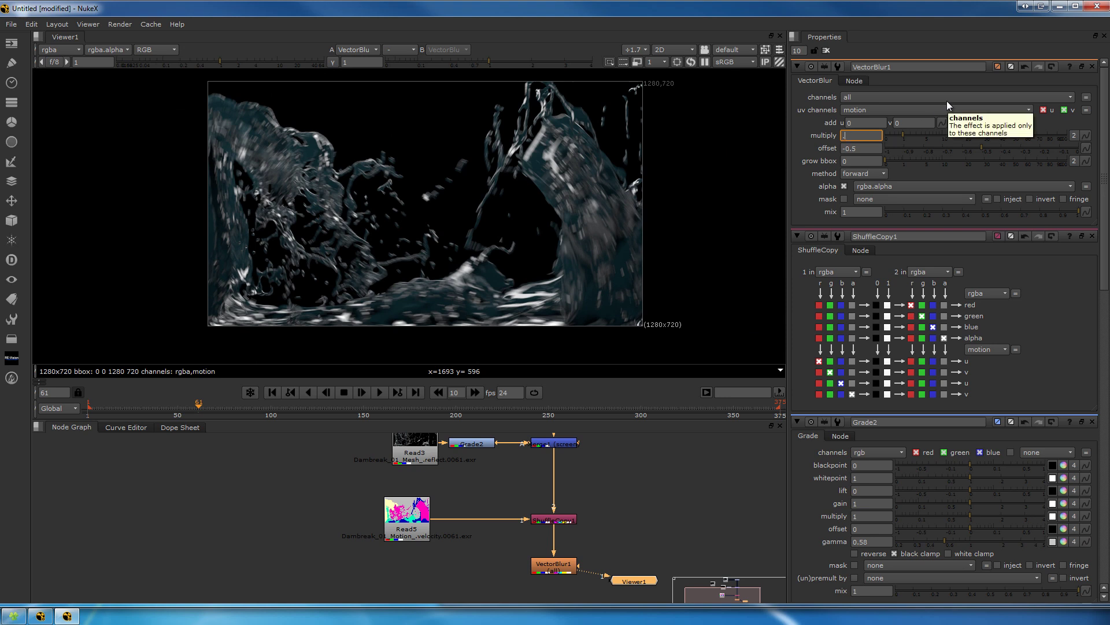
type("5")
key("Return")
scroll(418, 209, "up", 3)
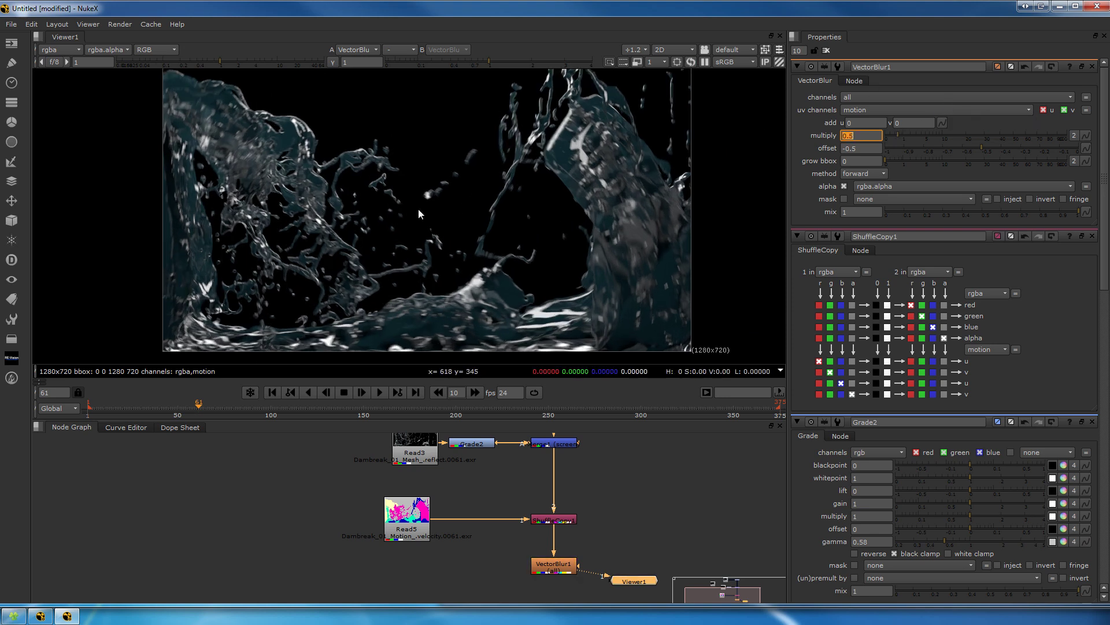
scroll(417, 230, "up", 5)
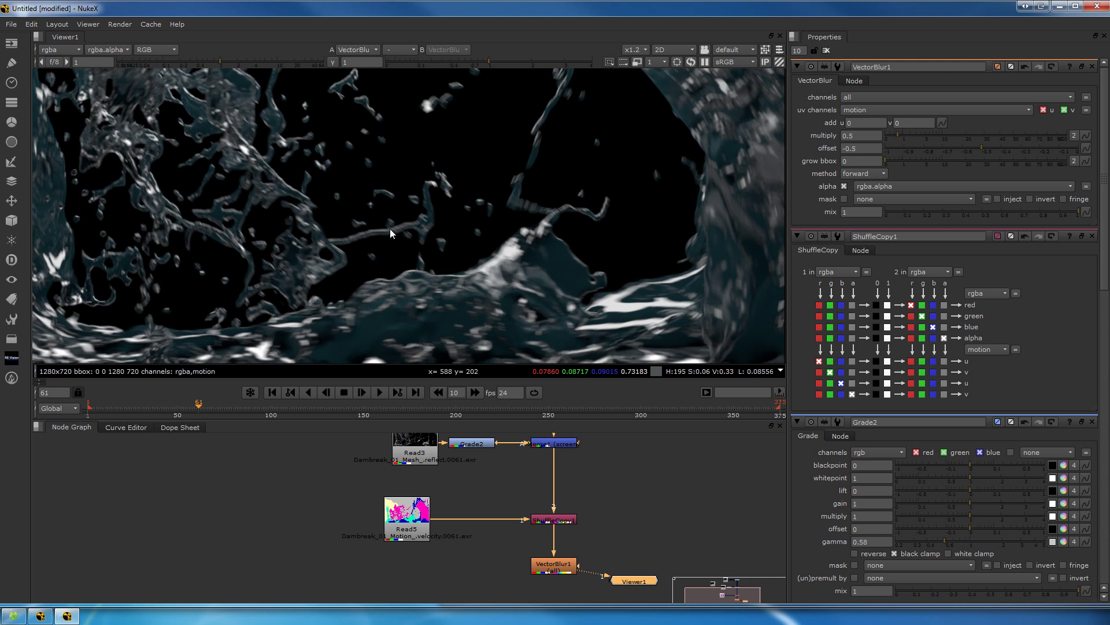
scroll(405, 254, "down", 6)
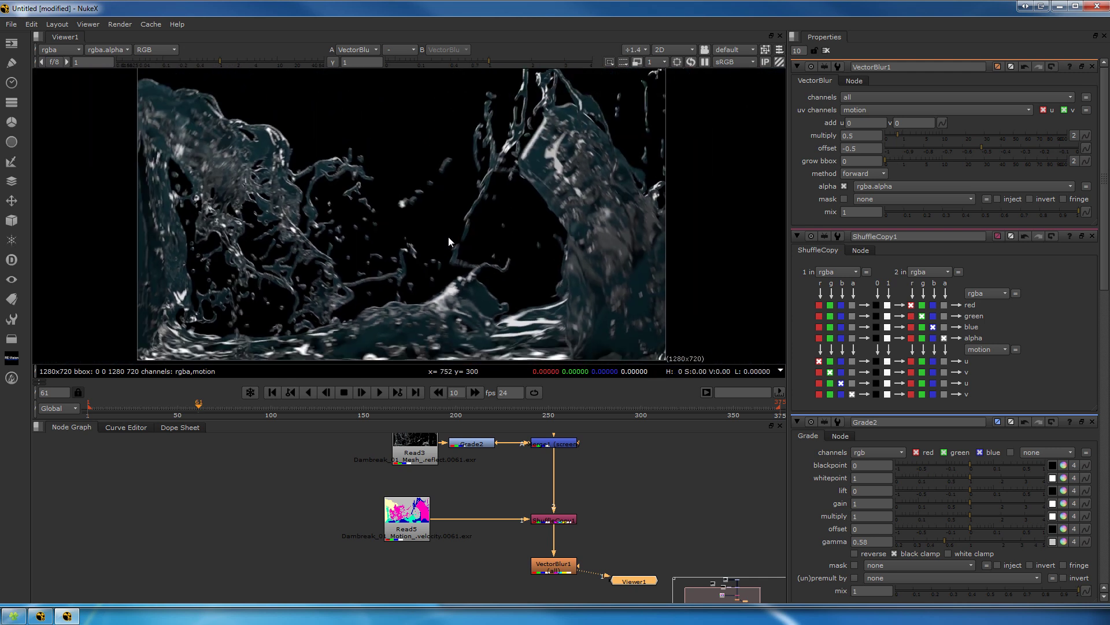
middle_click_drag(450, 250, 443, 229)
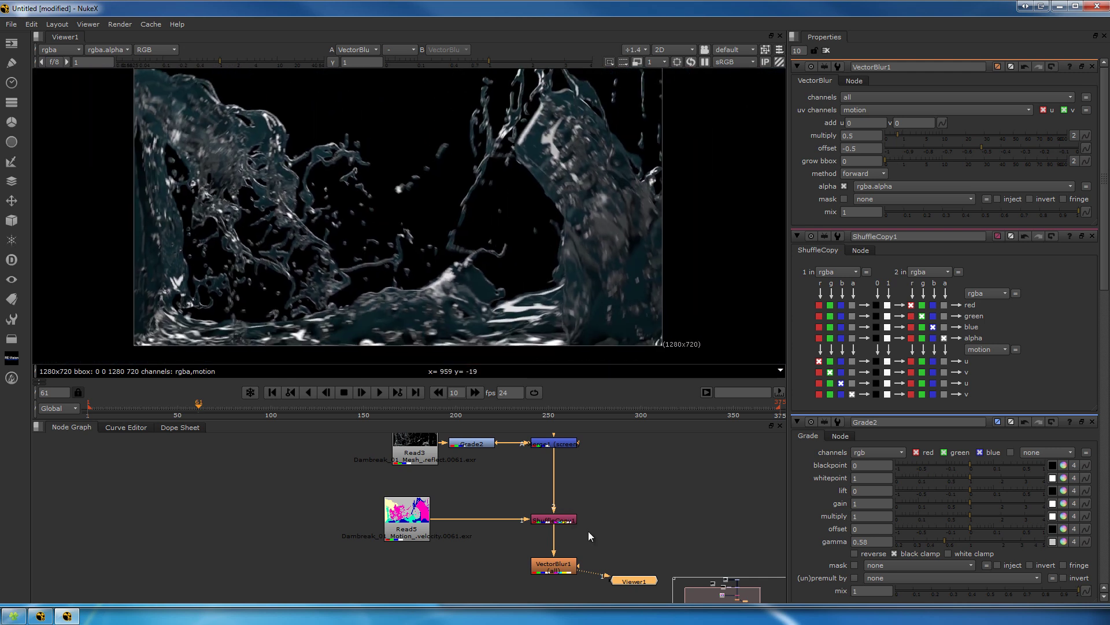
middle_click_drag(588, 531, 470, 503)
scroll(503, 517, "down", 1)
scroll(438, 235, "down", 2)
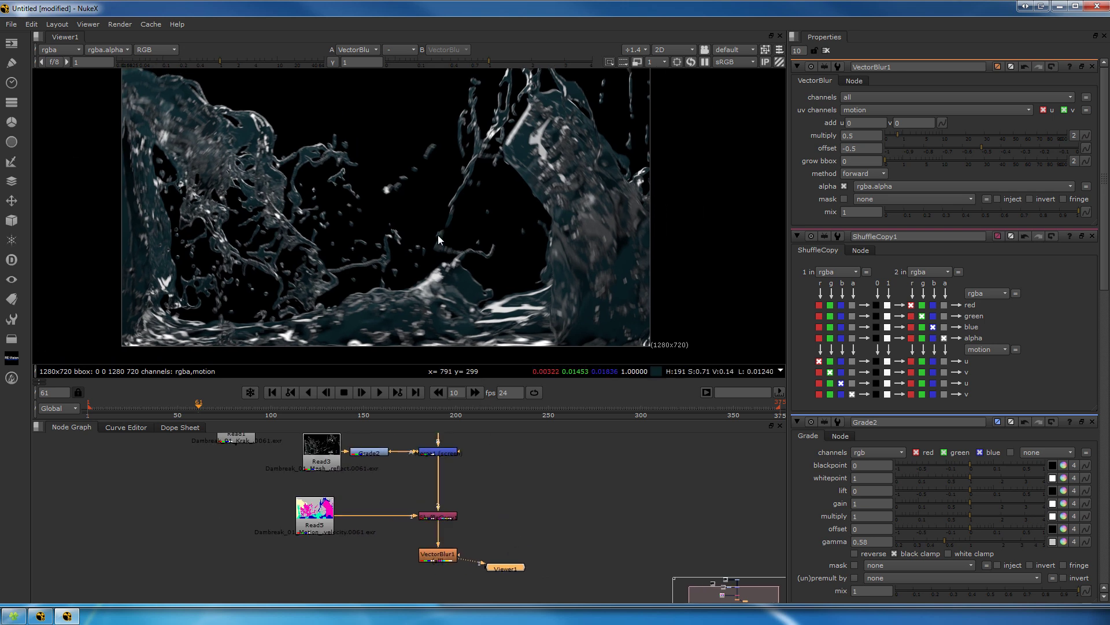
scroll(528, 499, "down", 2)
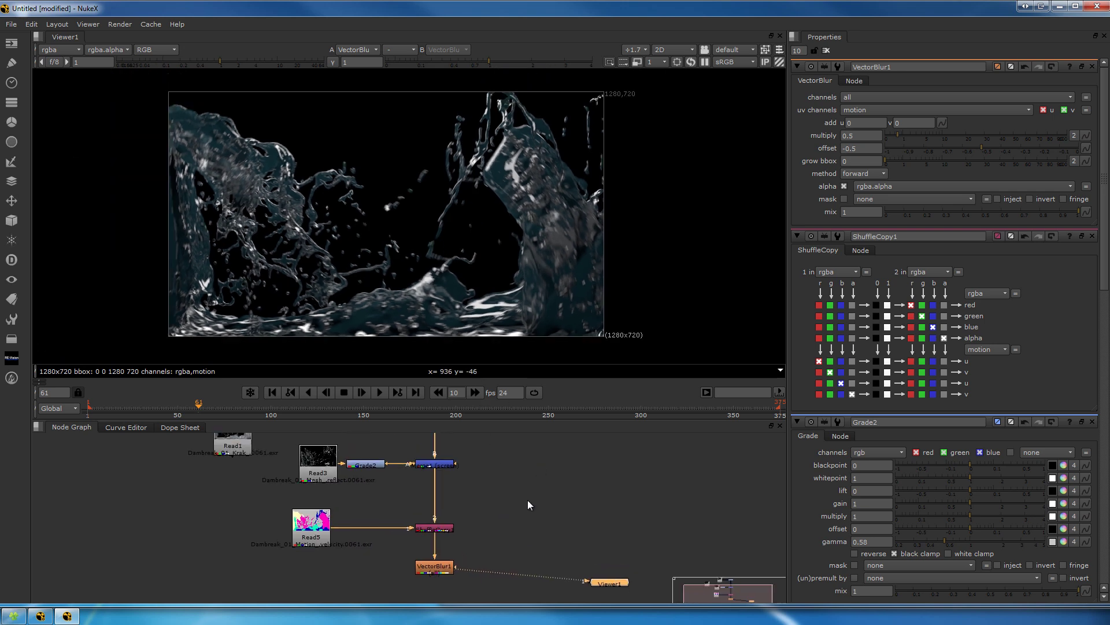
Place Read1 beside the blur branch and add a Merge with B from VectorBlur1, A from Read1
left_click_drag(322, 463, 528, 463)
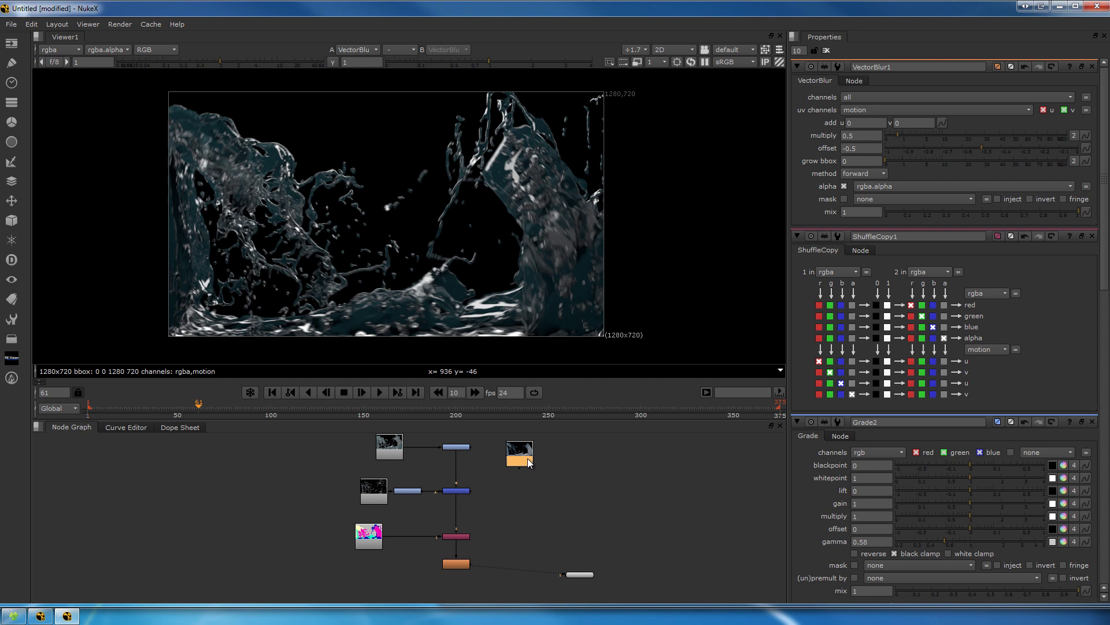
key("m")
scroll(519, 546, "up", 3)
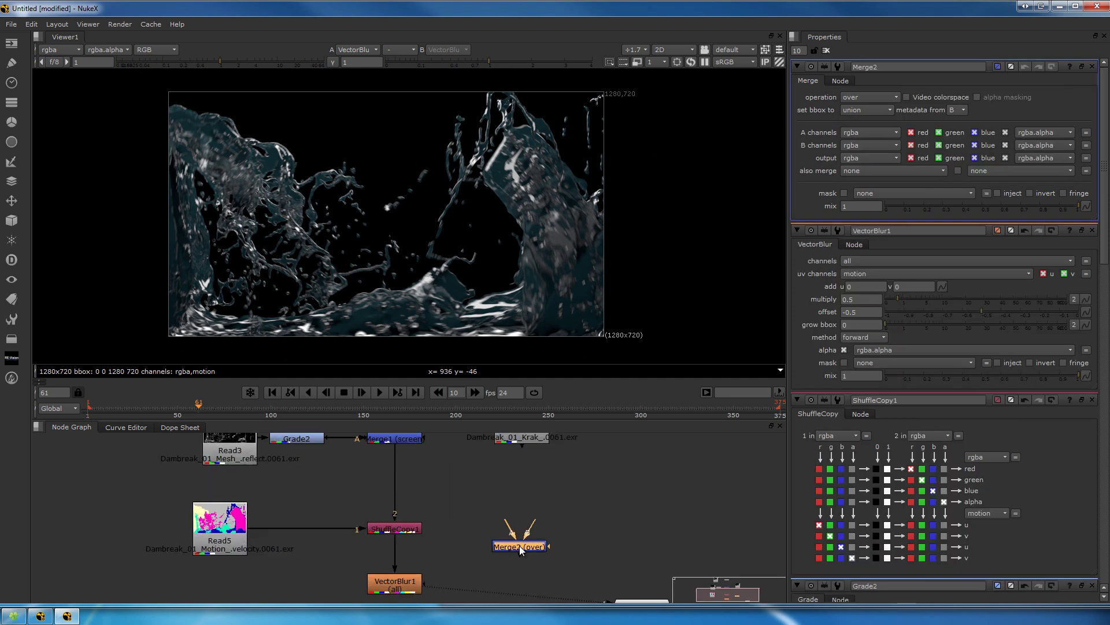
left_click_drag(537, 525, 391, 582)
scroll(536, 502, "down", 2)
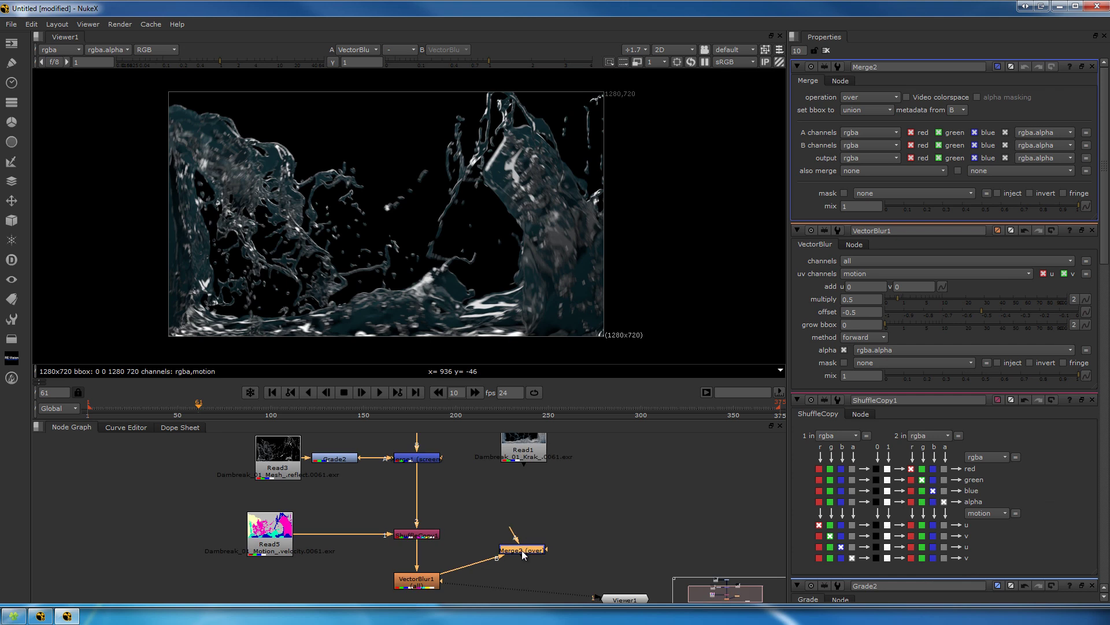
left_click_drag(522, 550, 530, 452)
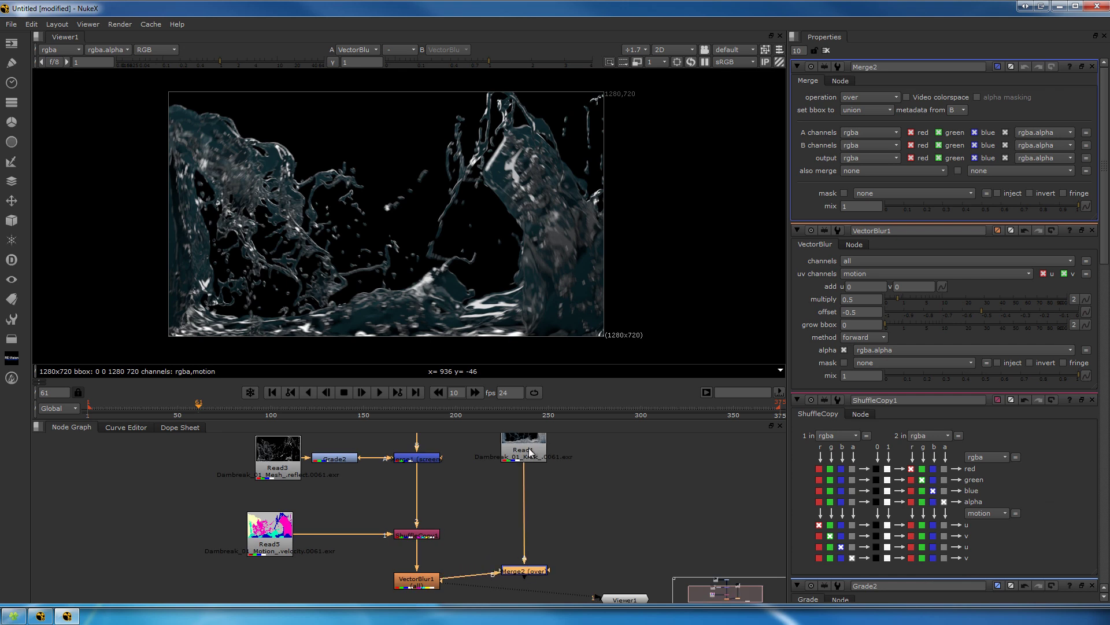
Reposition Merge2 slightly lower and show its result in the viewer
left_click(483, 495)
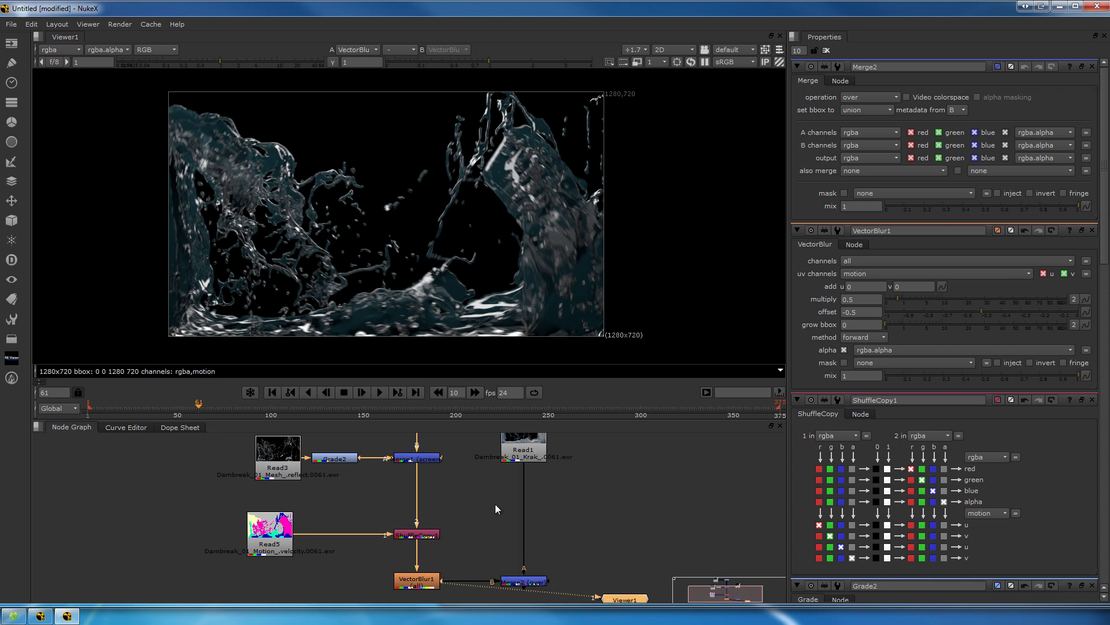
left_click_drag(532, 572, 518, 586)
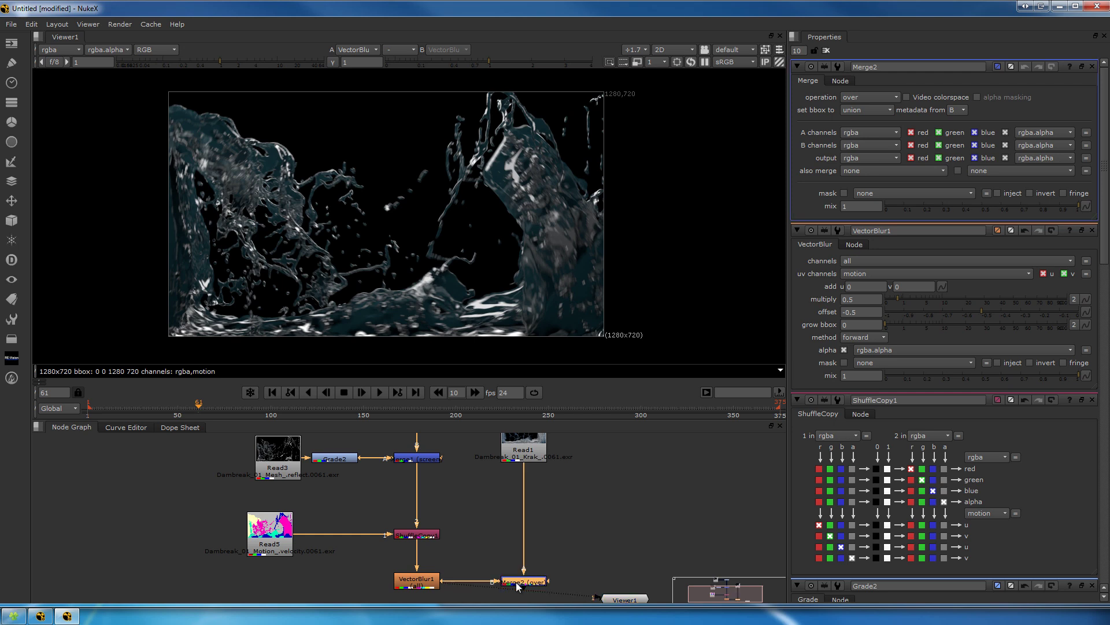
key("1")
scroll(418, 267, "up", 3)
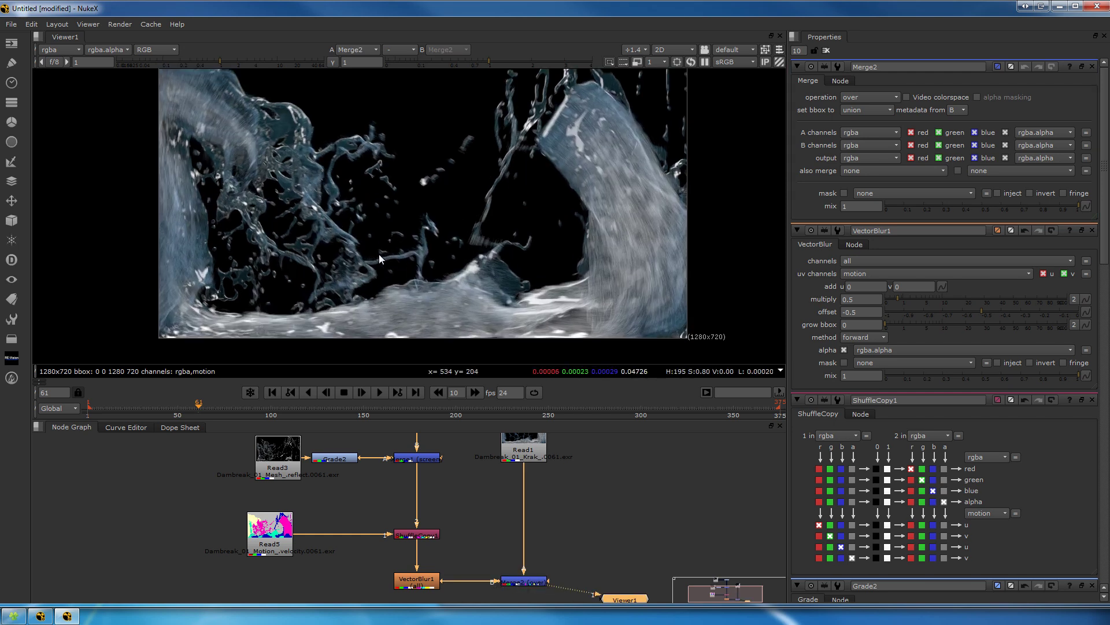
scroll(359, 288, "up", 2)
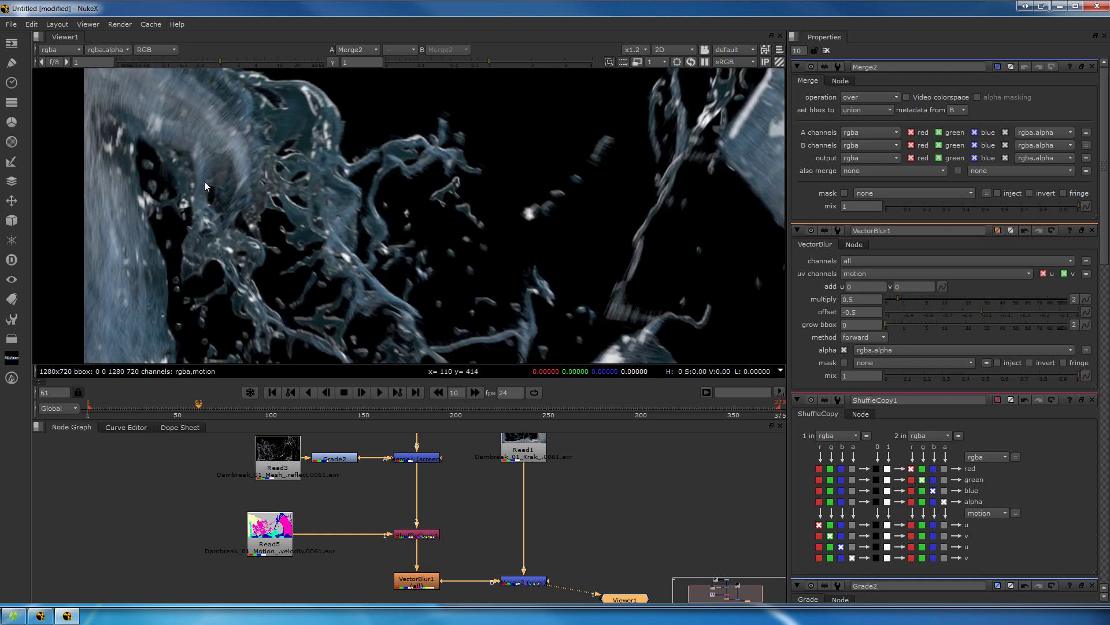
scroll(243, 196, "up", 3)
scroll(416, 243, "down", 5)
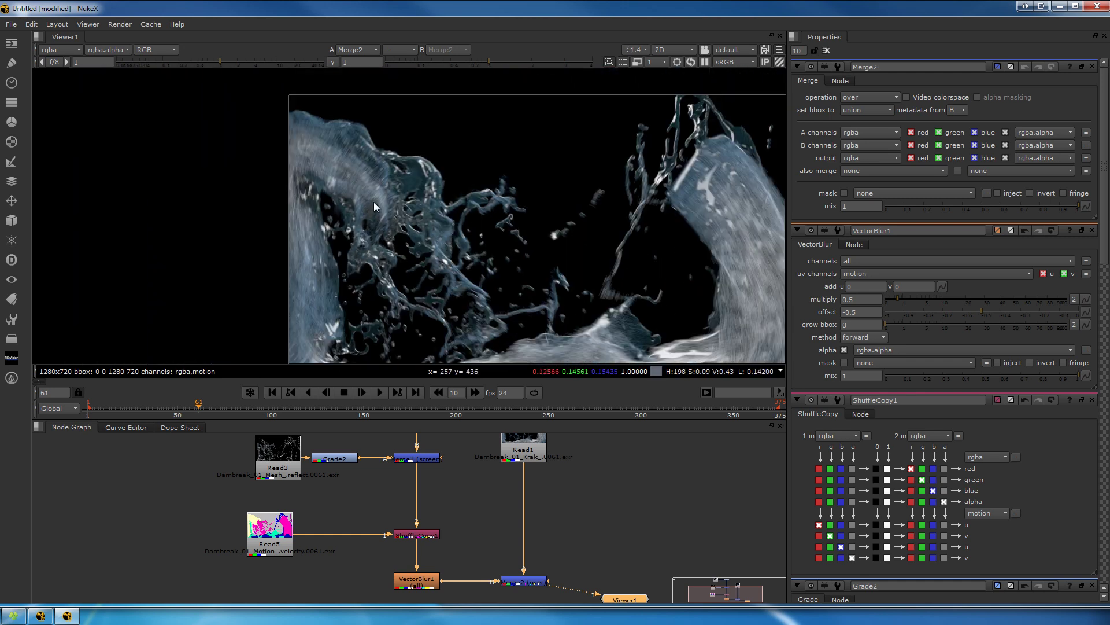
scroll(333, 191, "down", 3)
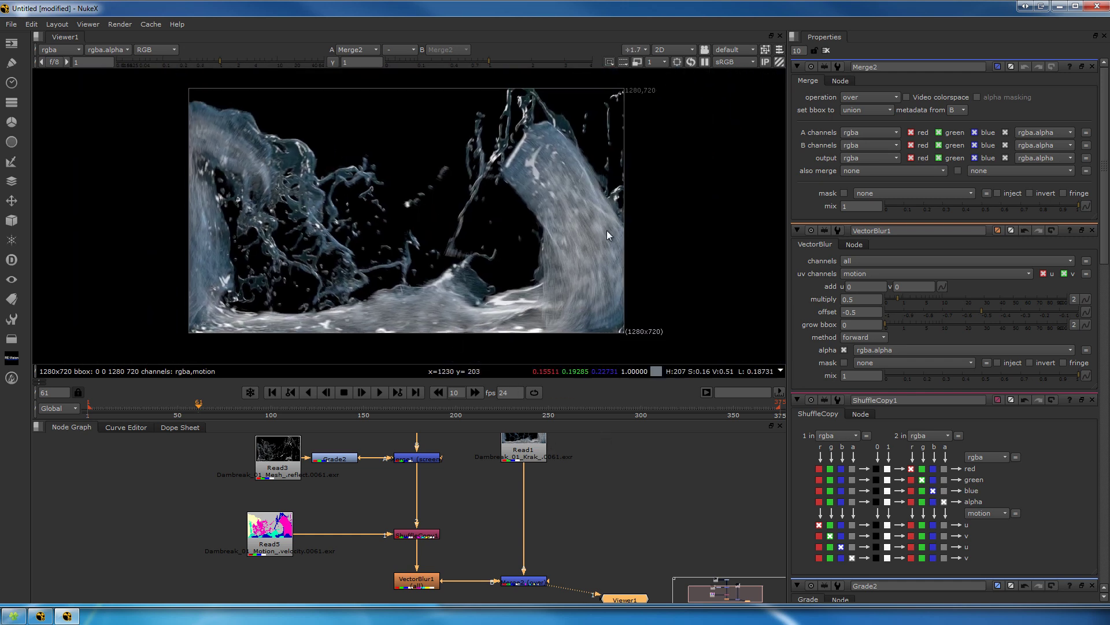
scroll(590, 266, "up", 1)
Try another blend mode on Merge2, then set its operation to plus
left_click(534, 581)
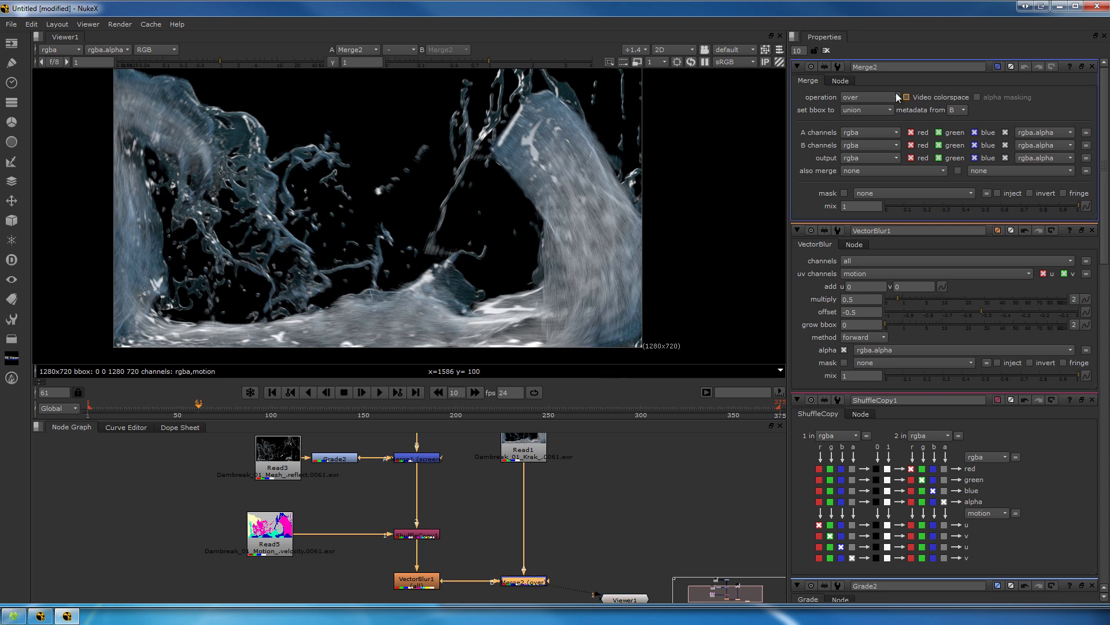
left_click(871, 96)
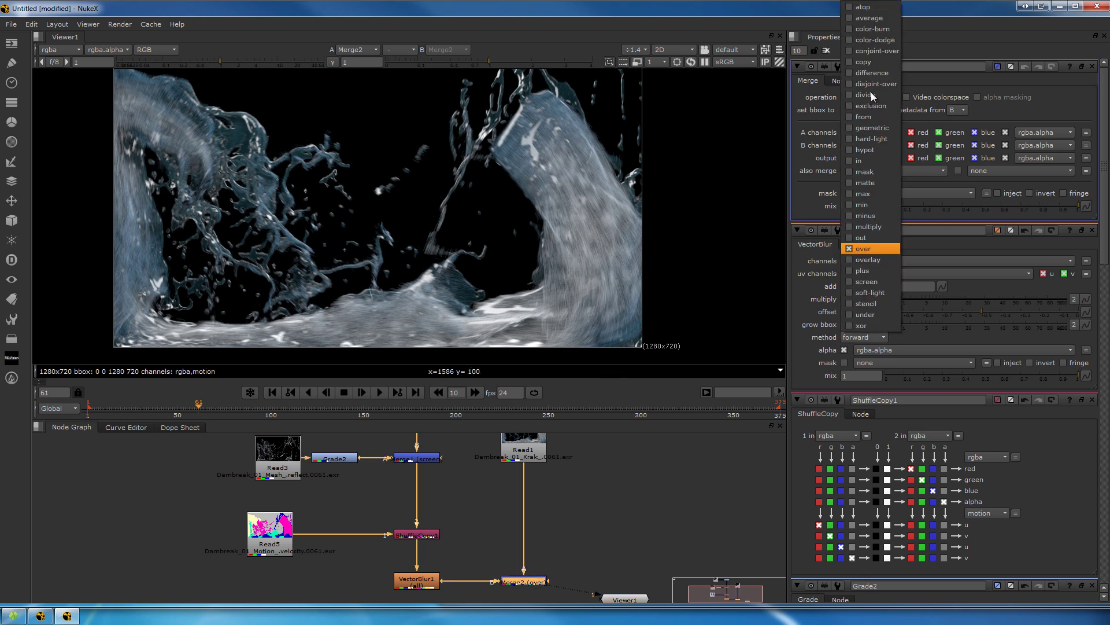
left_click(873, 272)
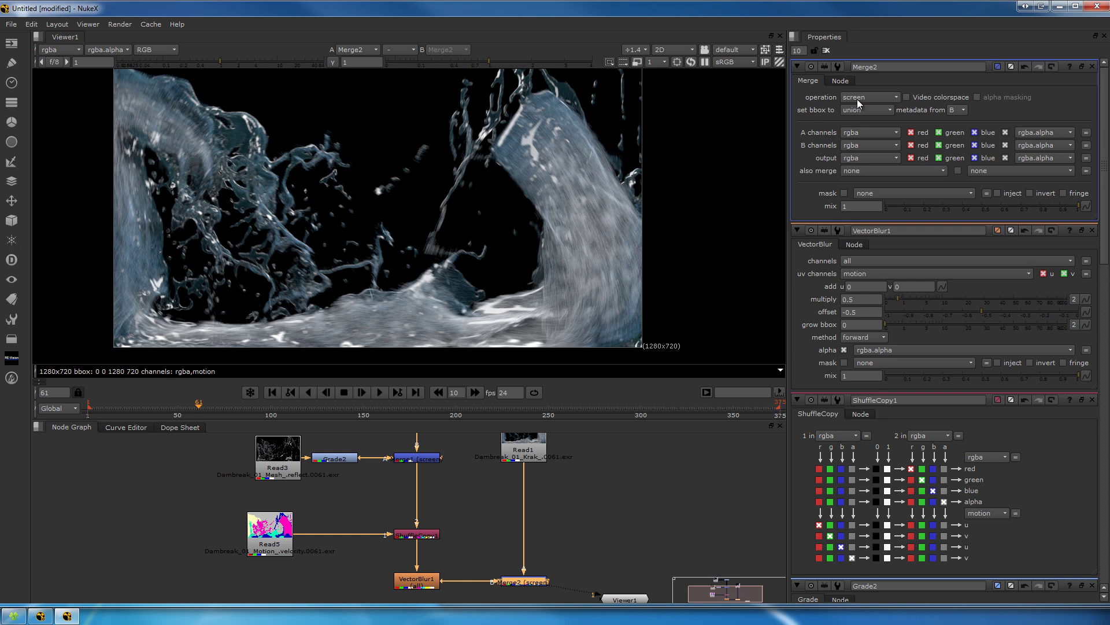
scroll(857, 99, "down", 2)
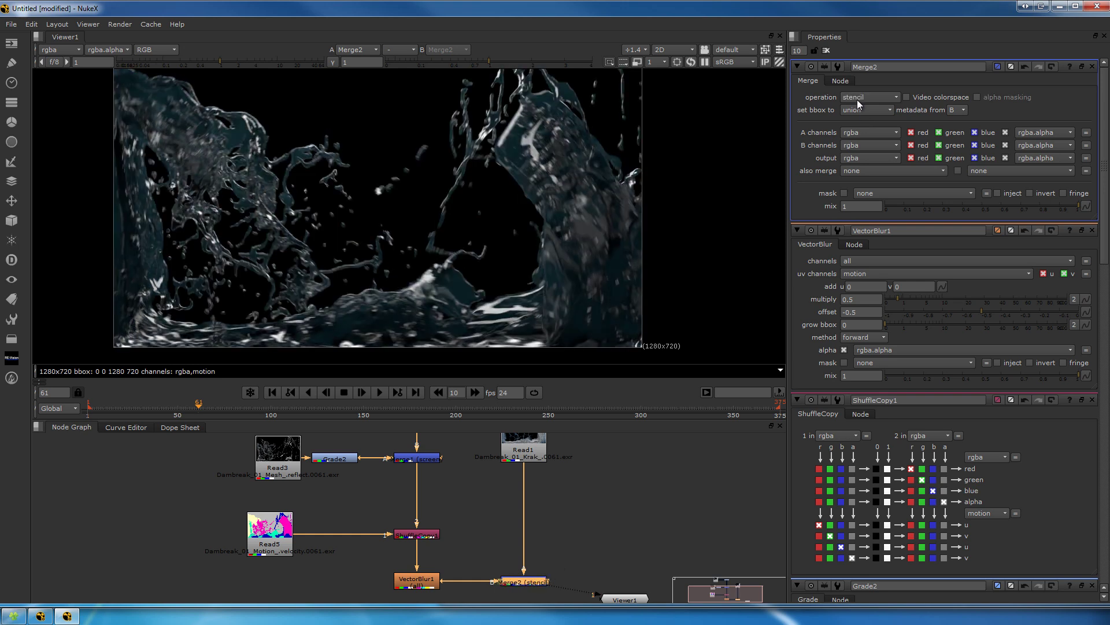
scroll(857, 99, "up", 8)
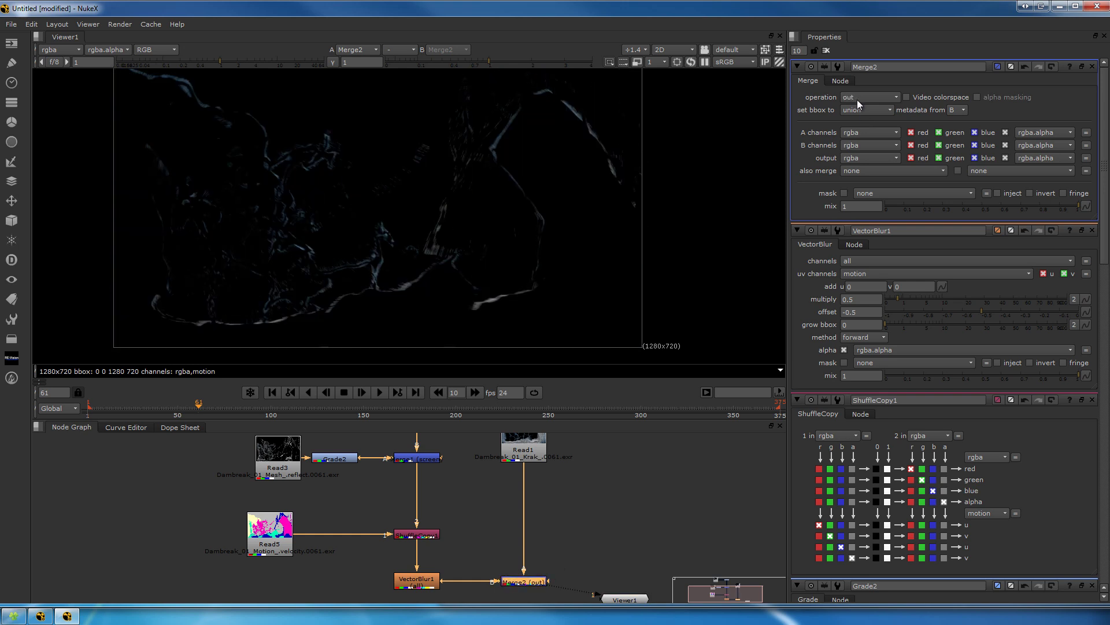
scroll(857, 99, "up", 3)
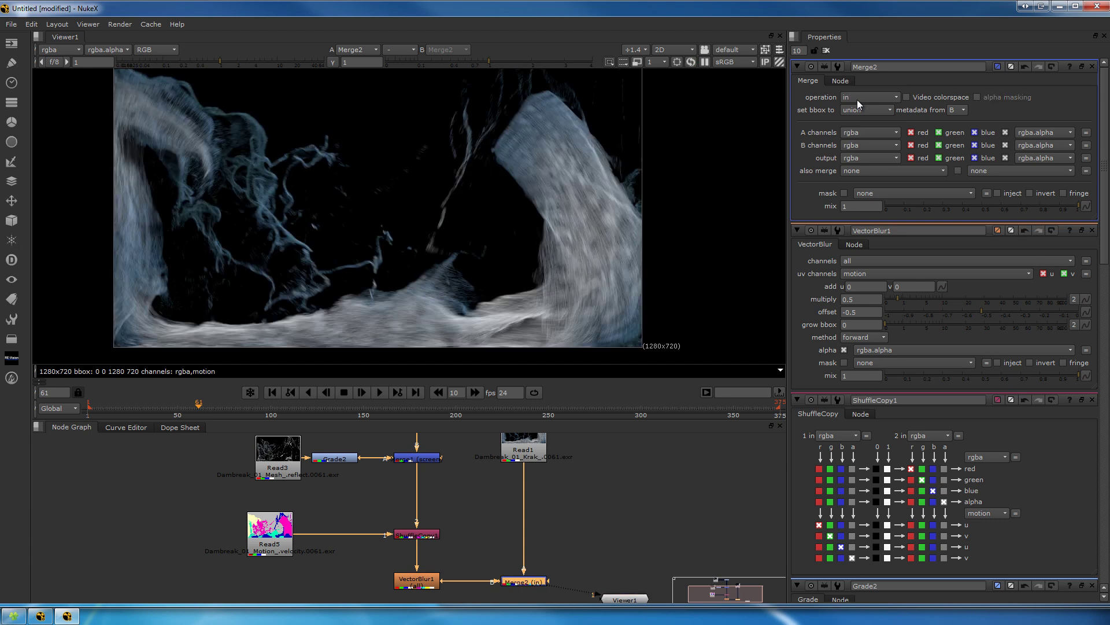
scroll(857, 100, "down", 1)
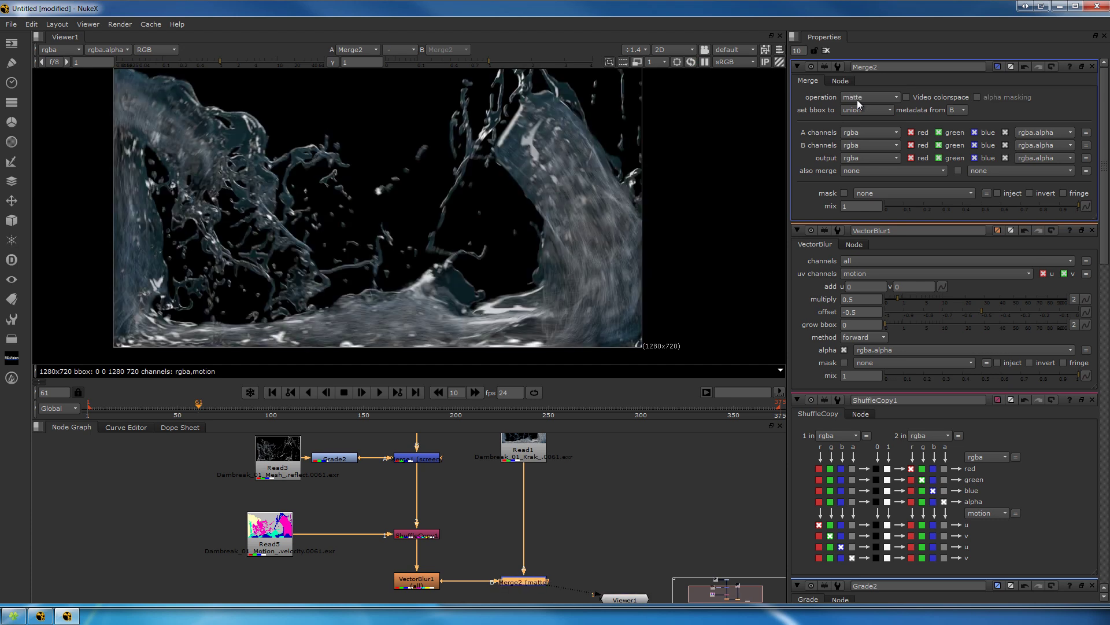
left_click(857, 100)
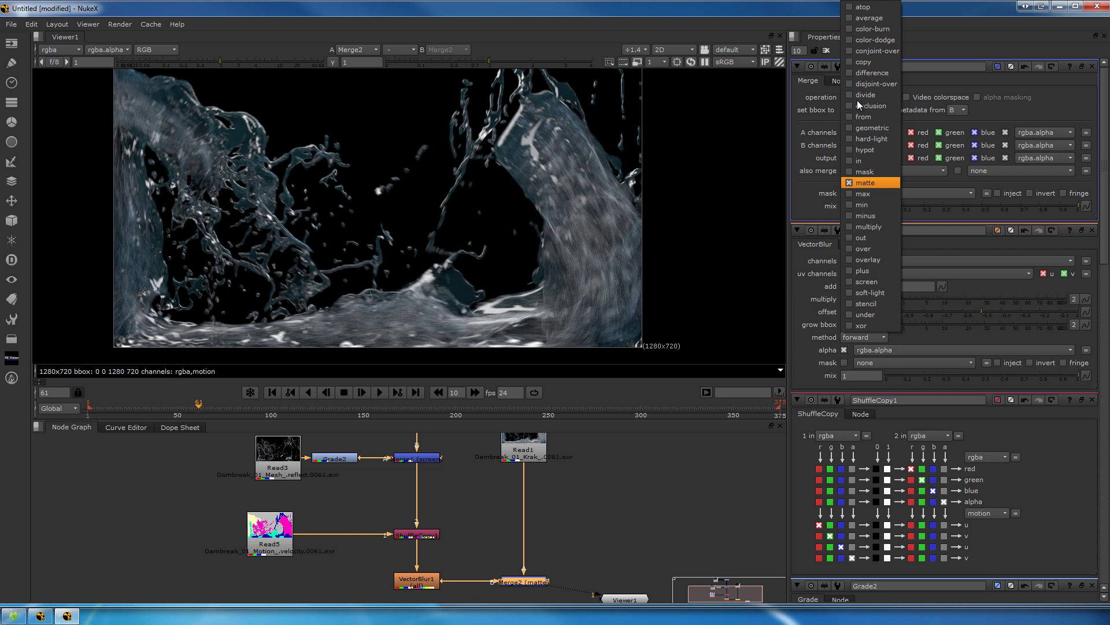
left_click(888, 272)
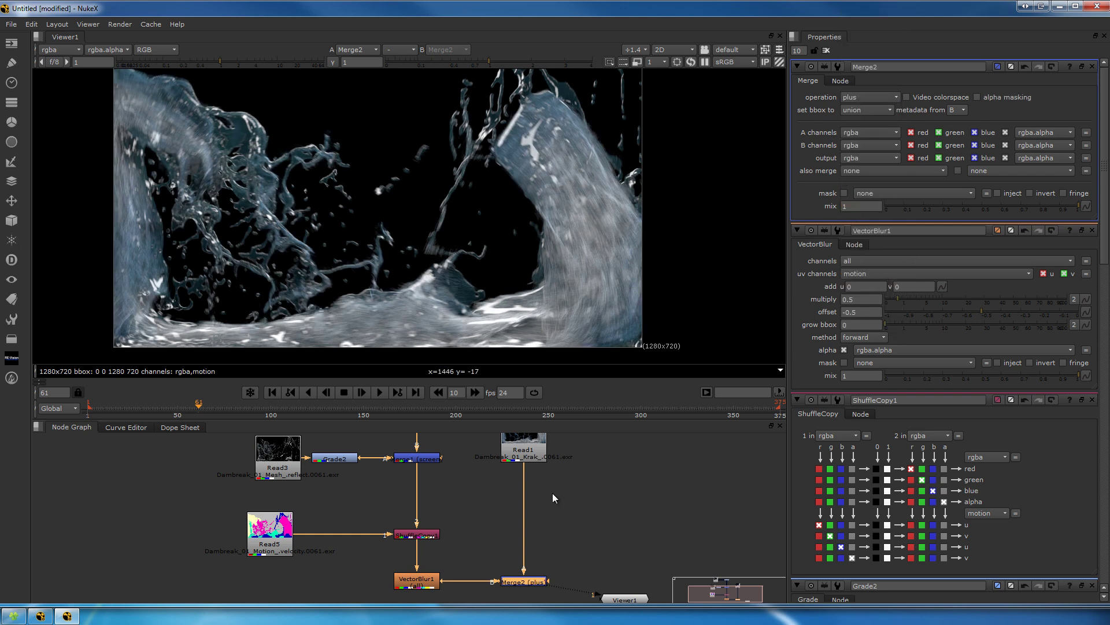
middle_click_drag(553, 492, 584, 493)
scroll(584, 493, "down", 2)
left_click(585, 499)
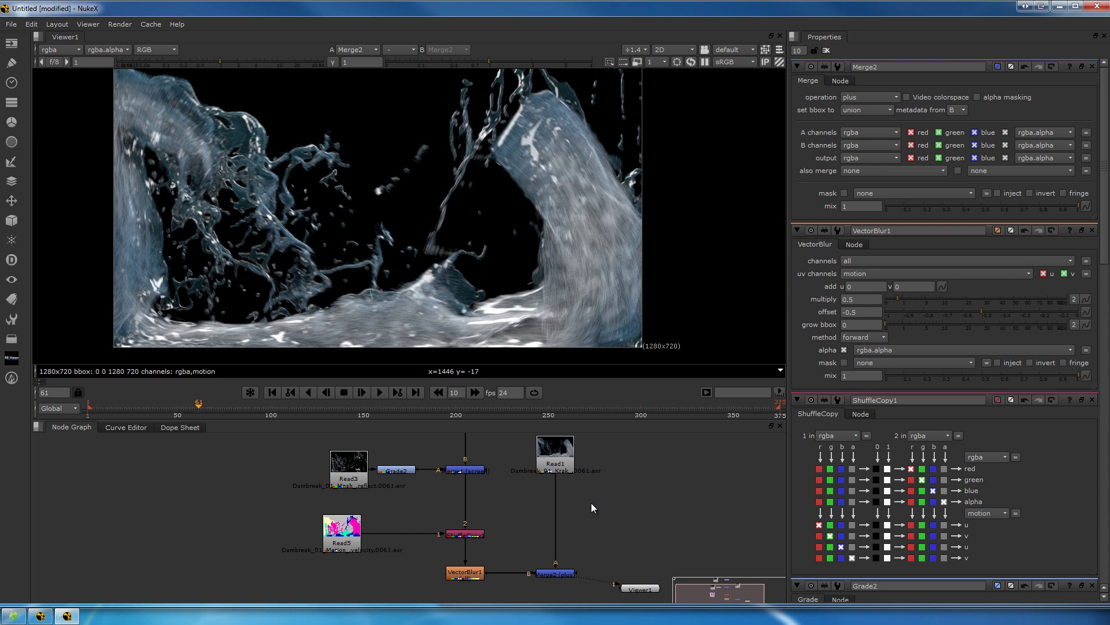
Insert Grade3 between Read1 and Merge2 with gamma 0.44 and gain 1.6
key("g")
left_click_drag(592, 490, 558, 492)
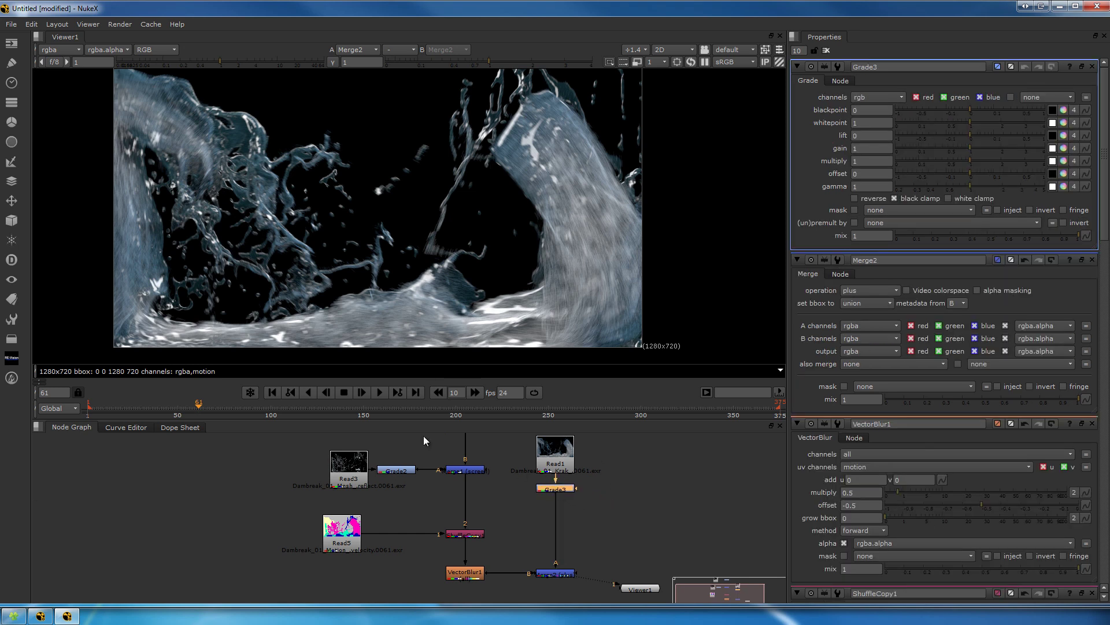
middle_click_drag(425, 441, 408, 447)
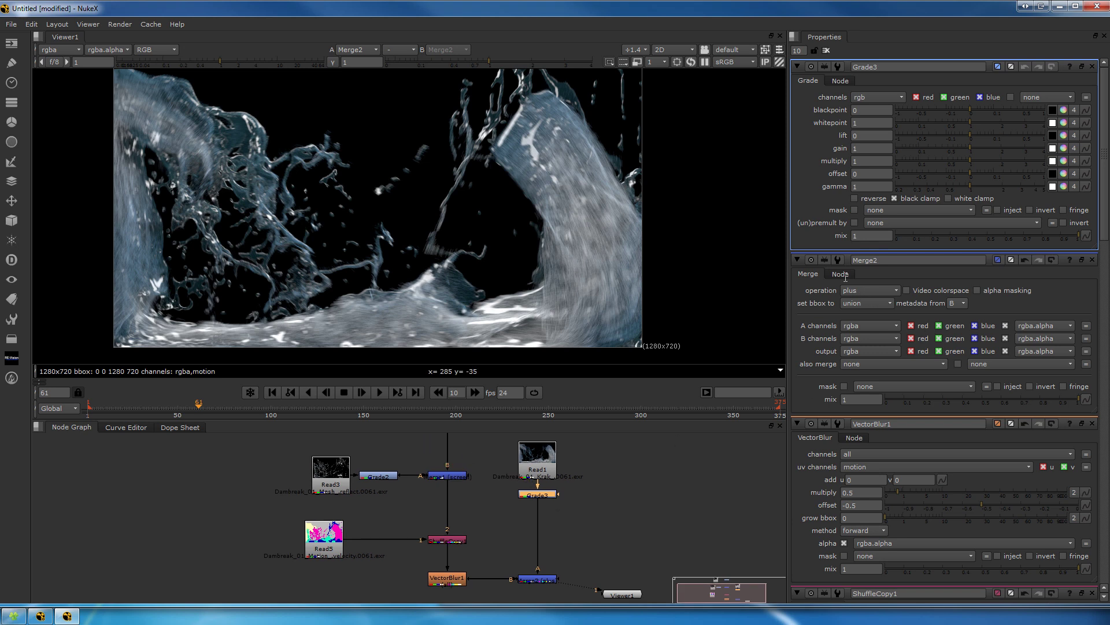
left_click_drag(970, 185, 934, 185)
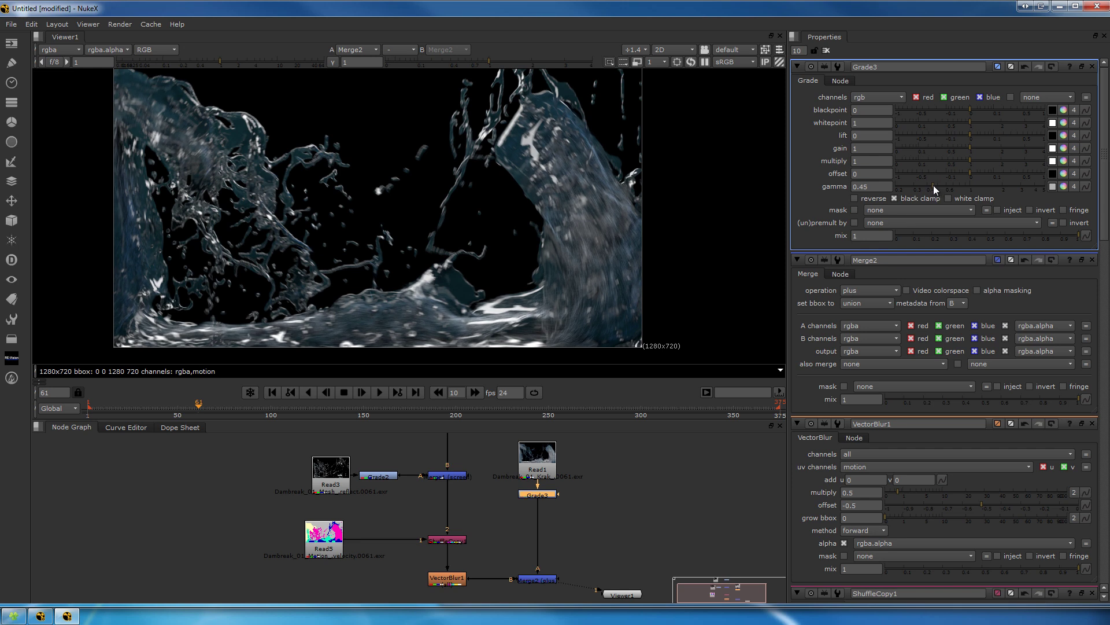
left_click_drag(971, 148, 988, 153)
left_click_drag(933, 184, 925, 185)
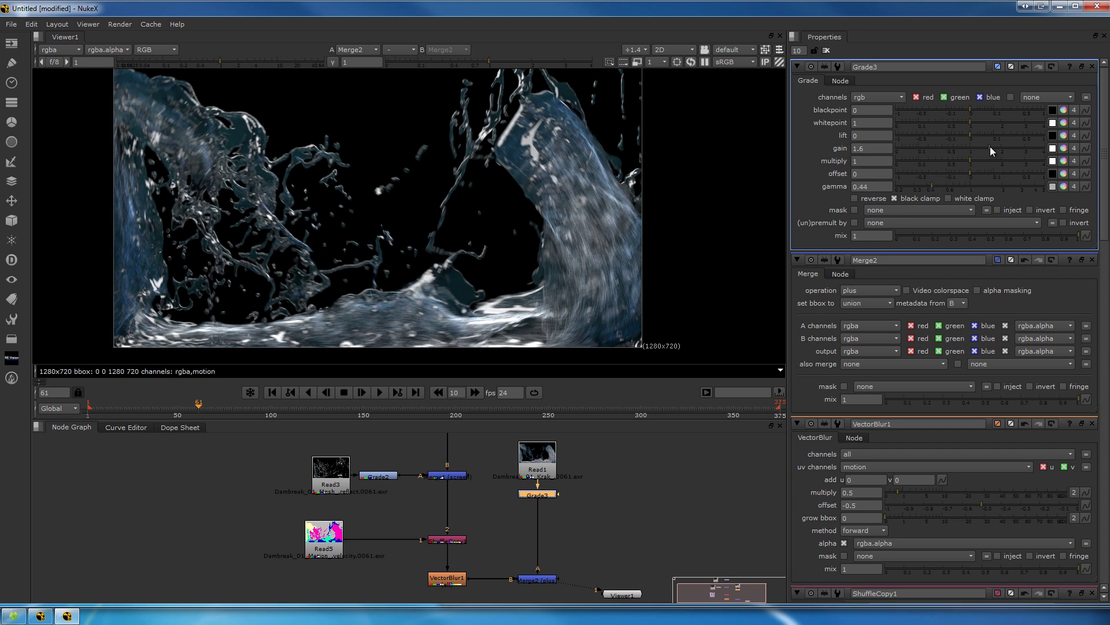
Tint Grade3's multiply slightly green to 0.96/1.08/0.98
left_click(1064, 162)
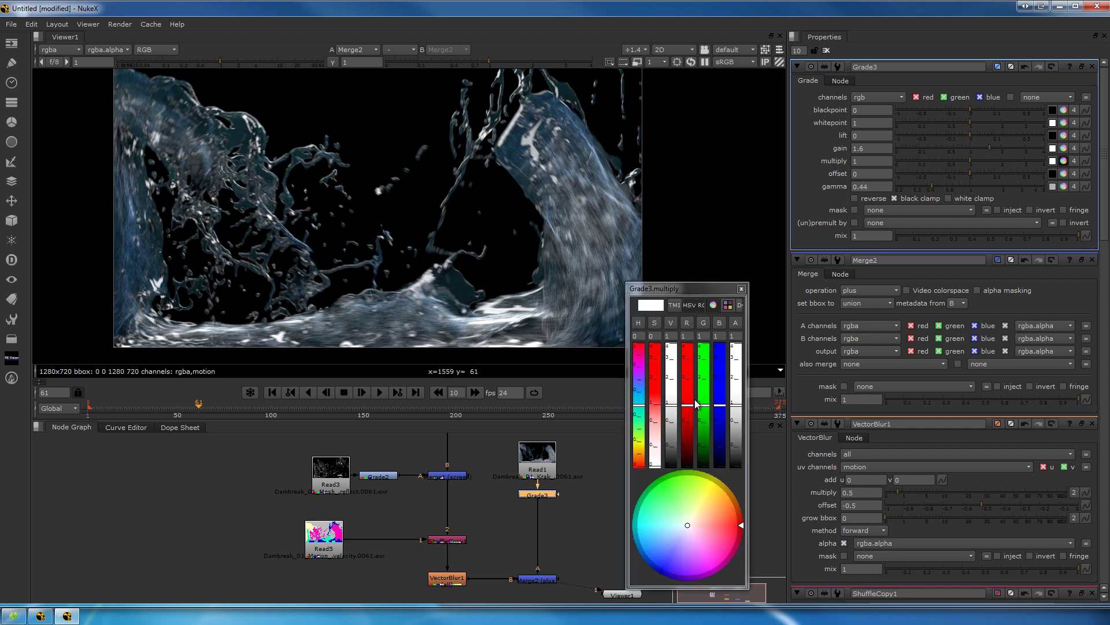
left_click_drag(705, 409, 704, 406)
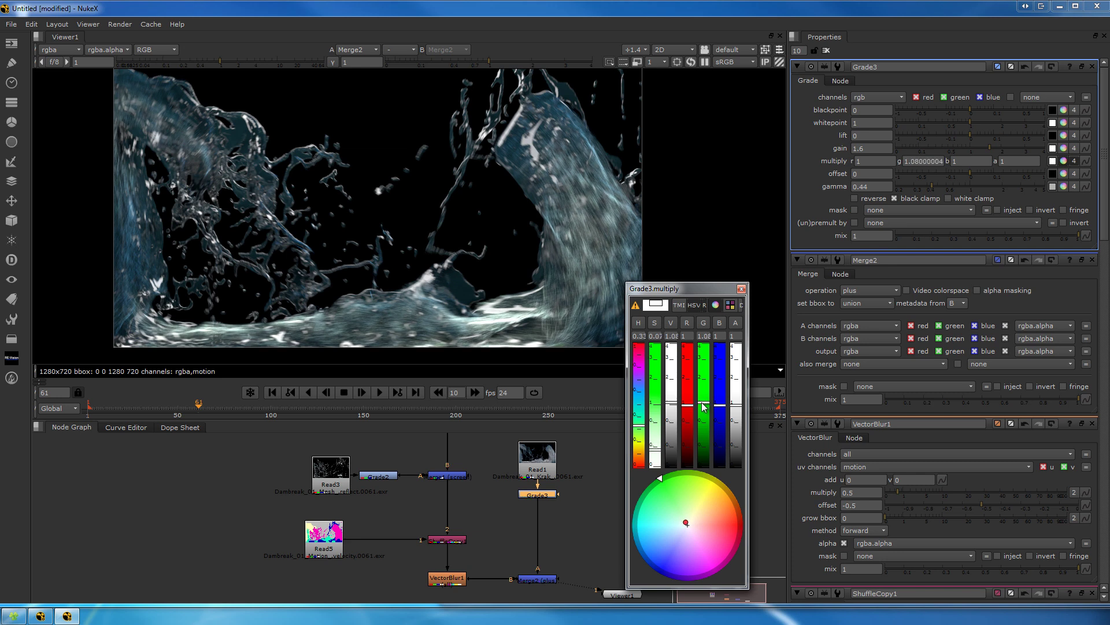
left_click_drag(692, 411, 711, 411)
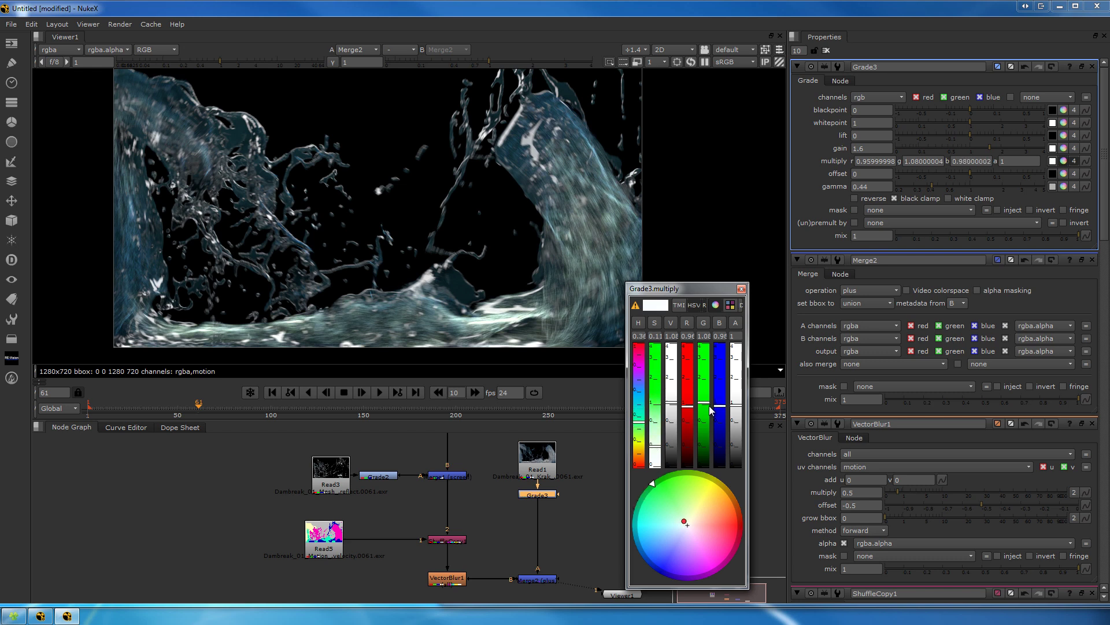
left_click(741, 288)
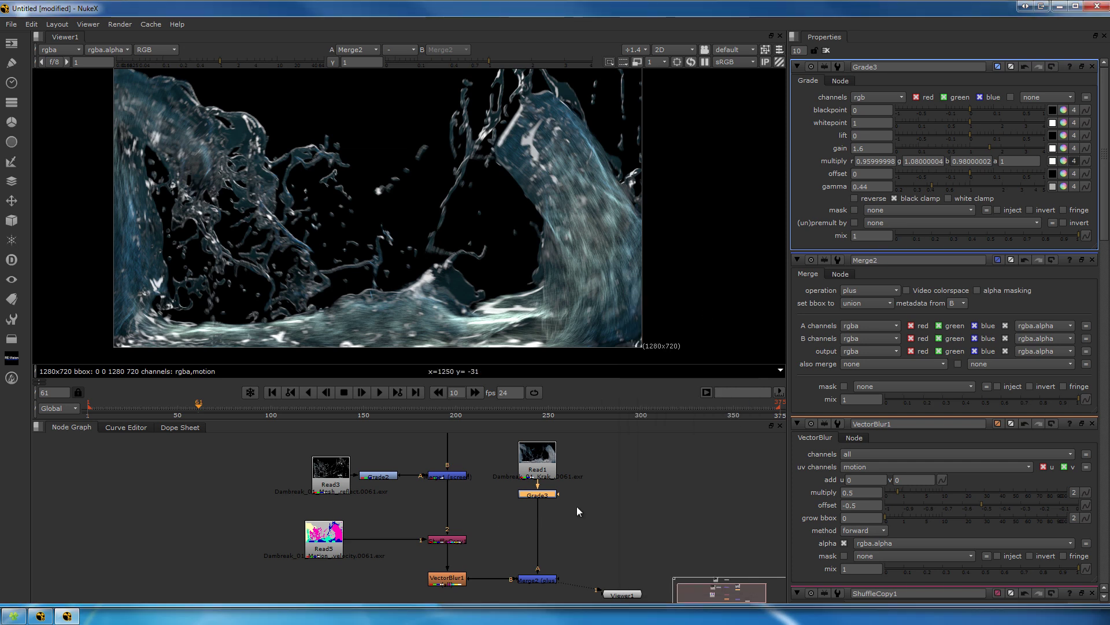
left_click(223, 412)
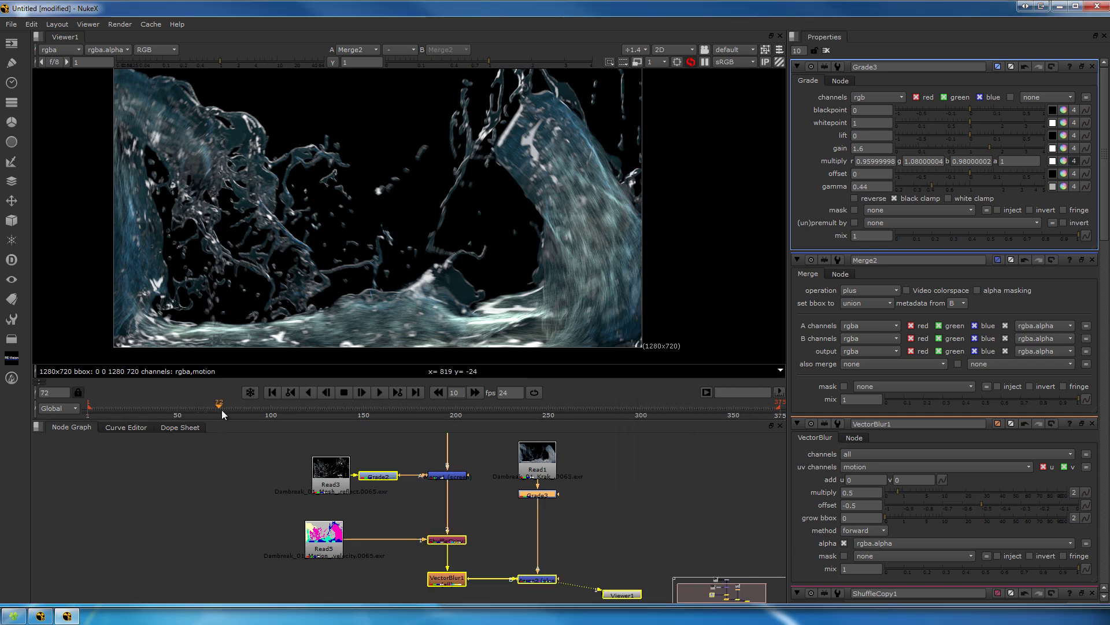
left_click_drag(223, 412, 175, 417)
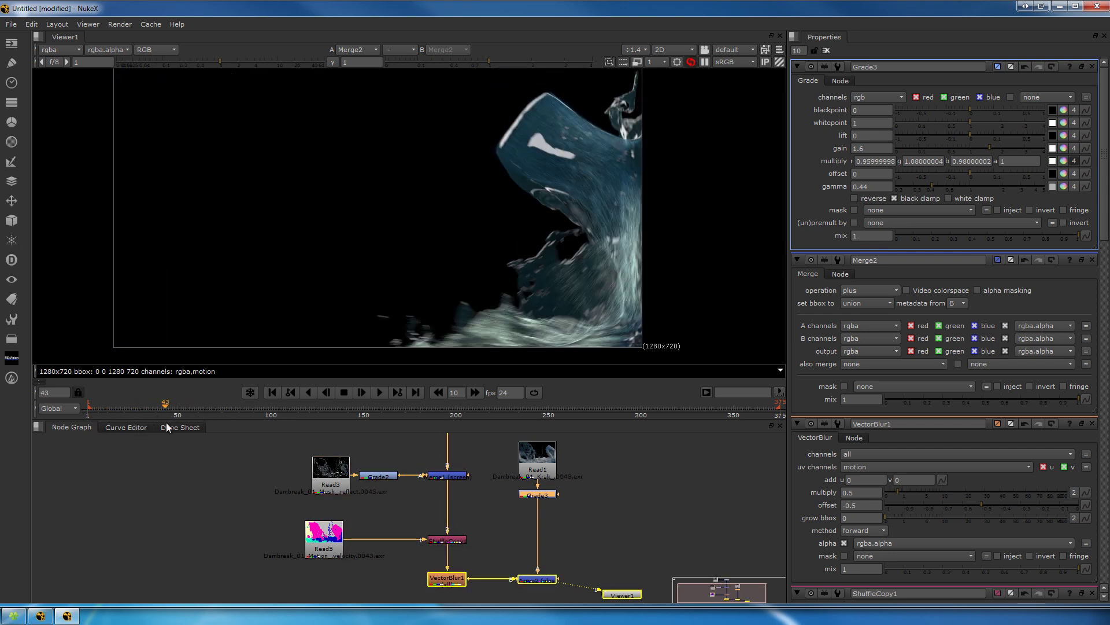
left_click(419, 478)
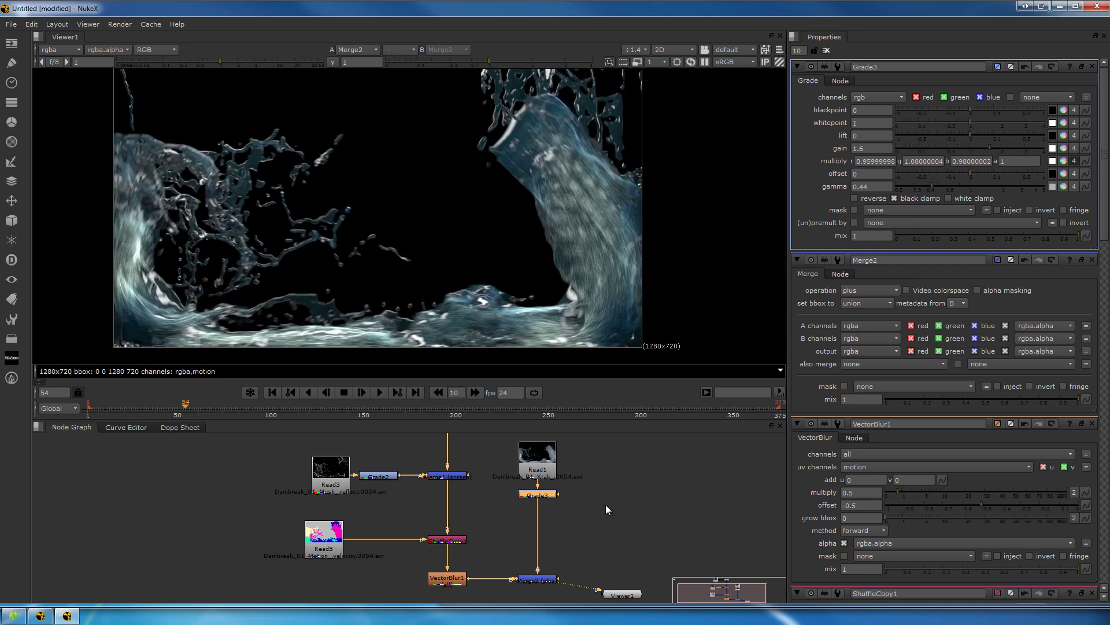
Insert Saturation1 under Grade3 and lower its saturation to 0.86
scroll(606, 509, "up", 2)
key("Tab")
type("sat")
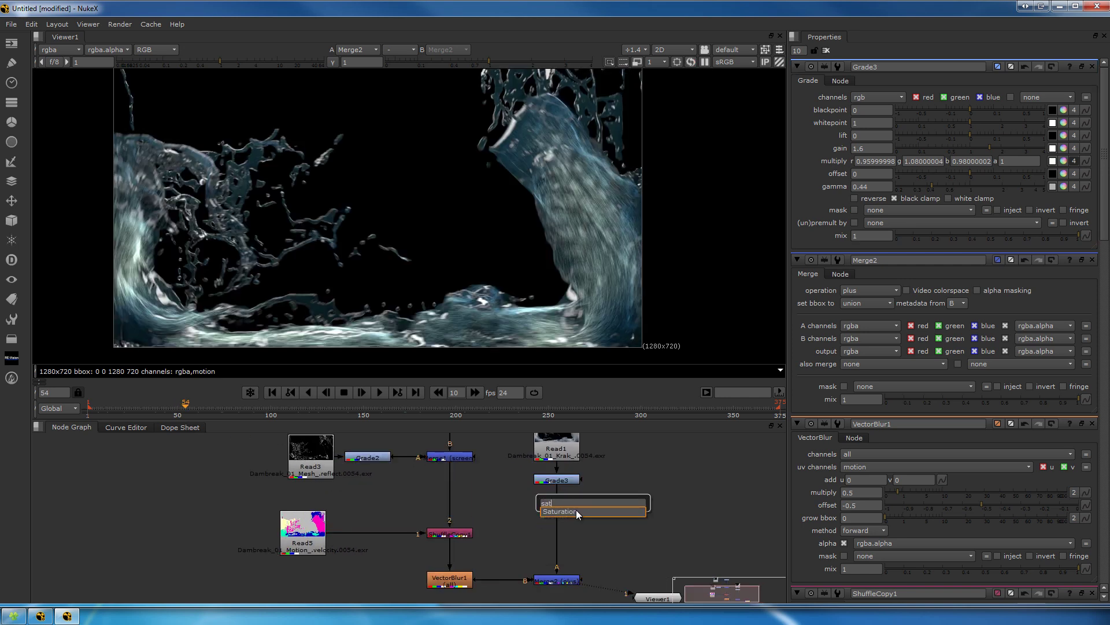
key("Return")
left_click_drag(591, 500, 565, 512)
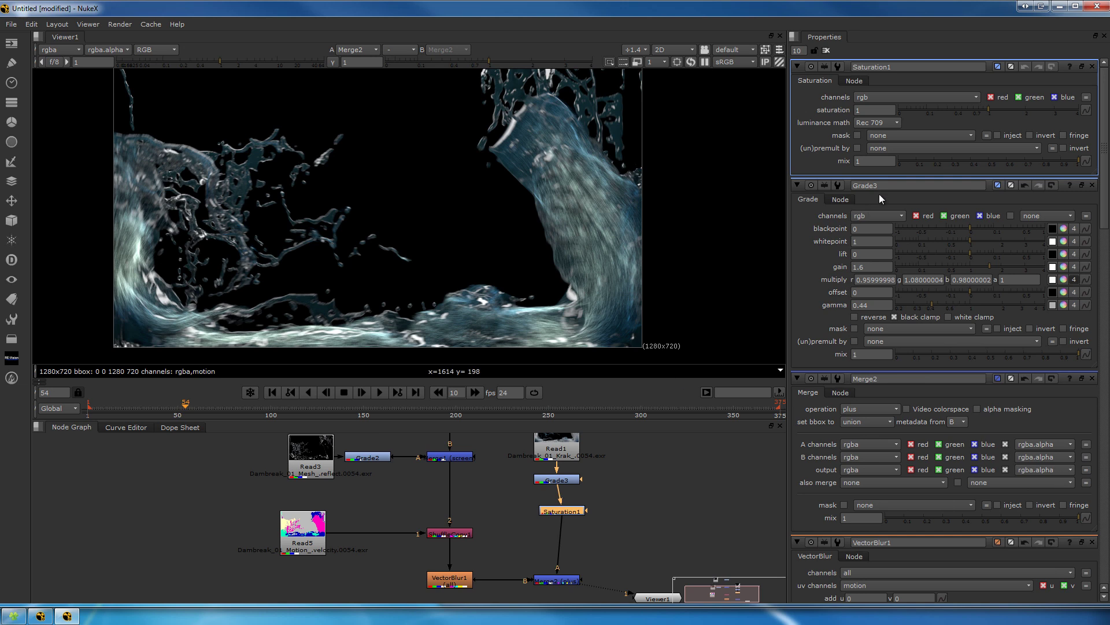
mouse_move(984, 109)
left_mouse_down()
mouse_move(963, 111)
mouse_move(979, 110)
left_mouse_up()
left_click_drag(565, 514, 560, 512)
middle_click_drag(553, 582, 538, 580)
left_click(538, 581)
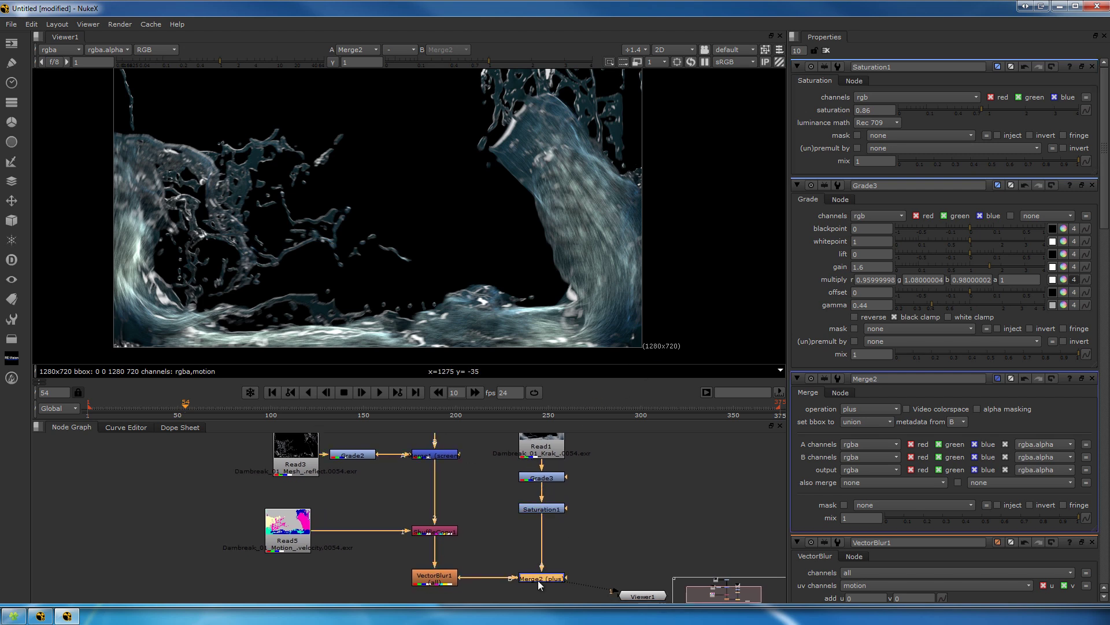
left_click(477, 516)
left_click(91, 412)
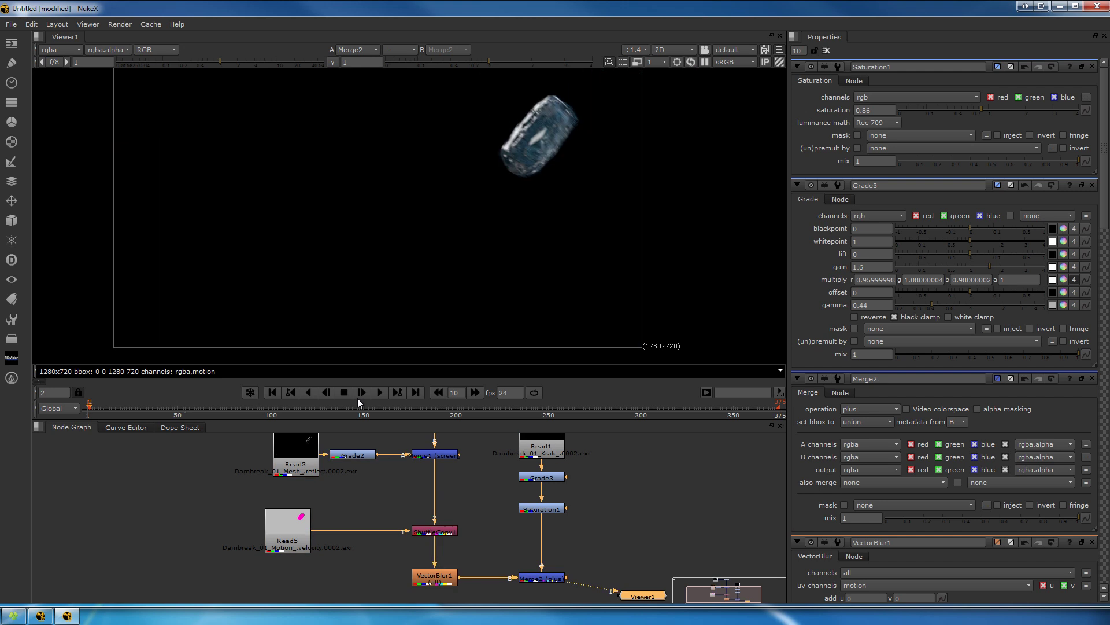
left_click(381, 393)
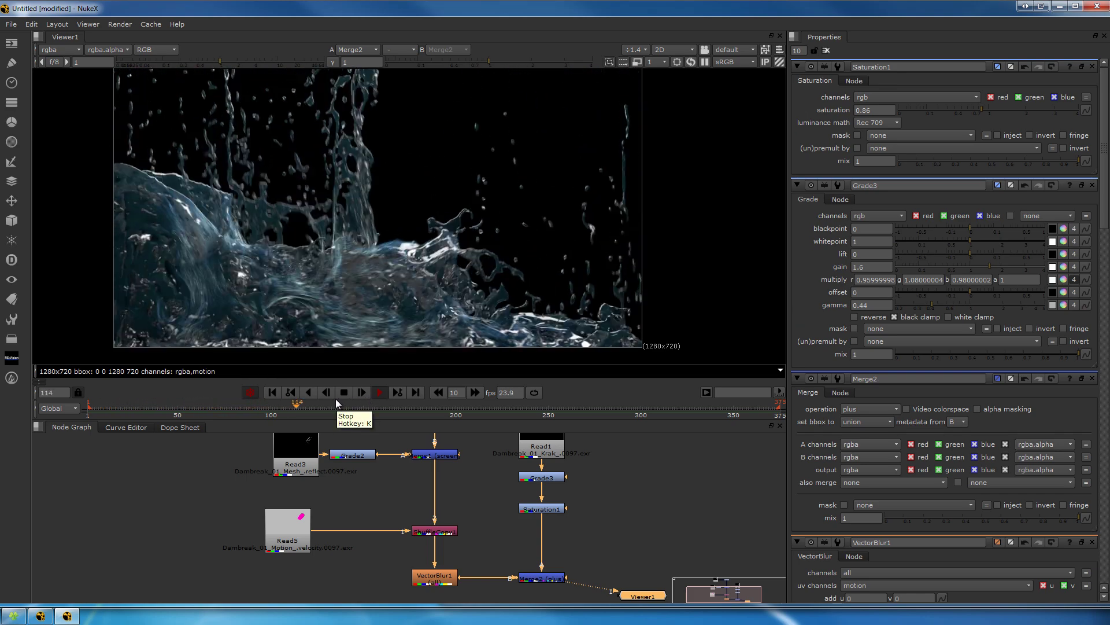
left_click_drag(345, 405, 116, 427)
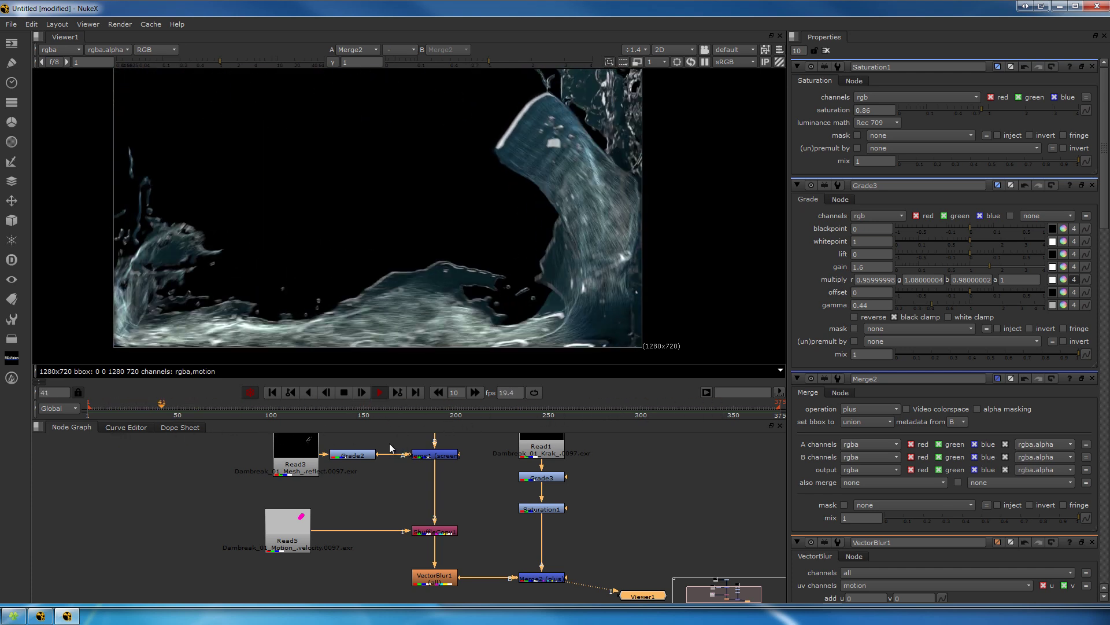
middle_click_drag(646, 535, 592, 522)
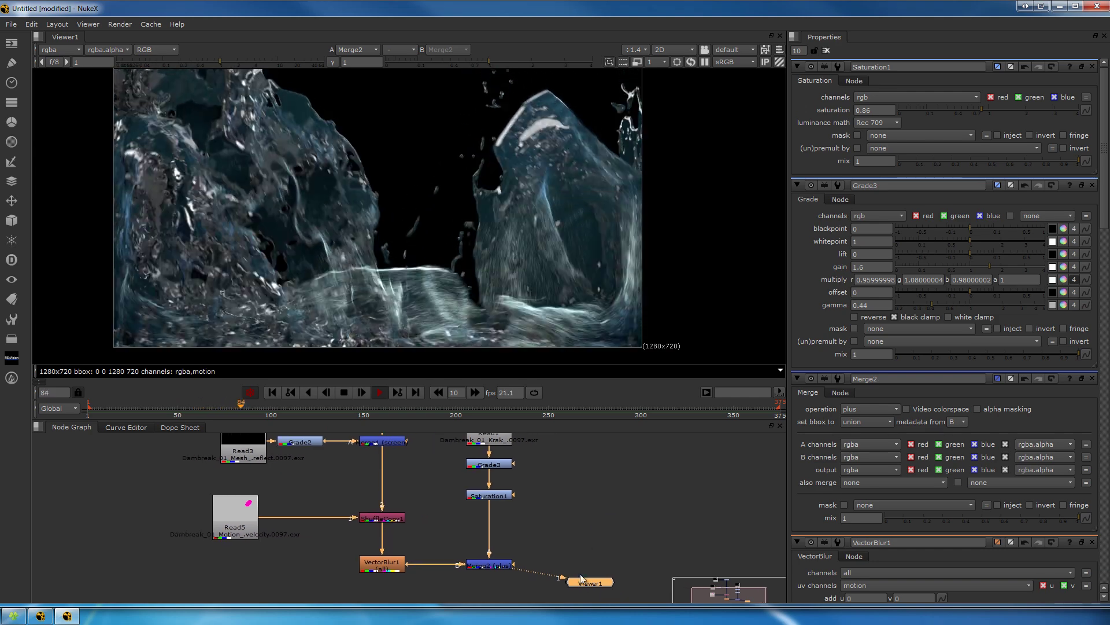
left_click_drag(645, 580, 705, 572)
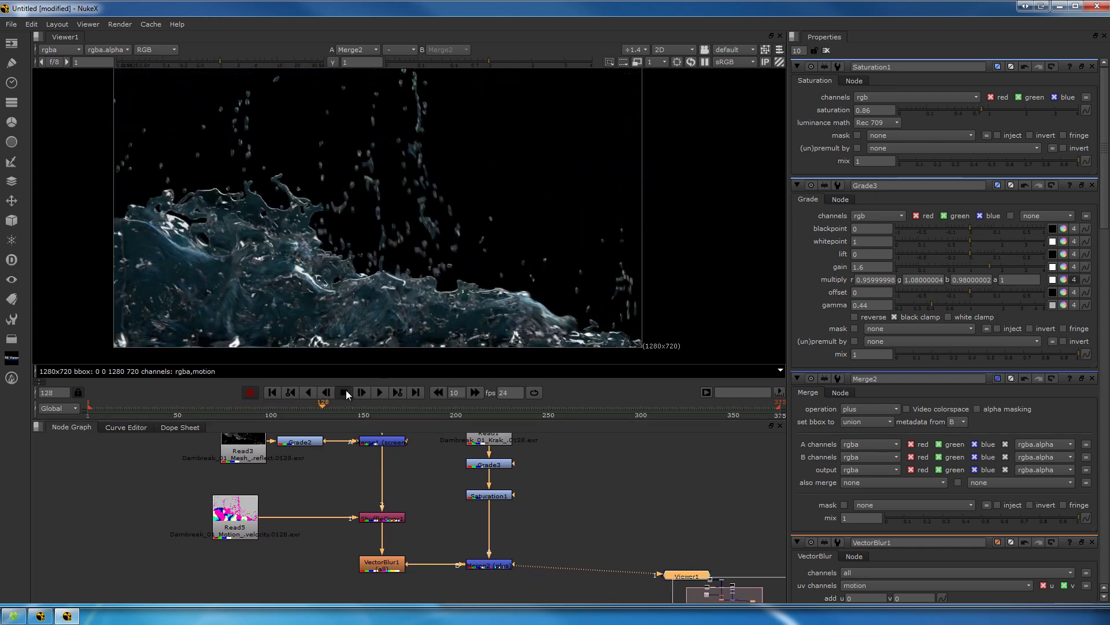
left_click(344, 392)
left_click_drag(301, 406, 262, 404)
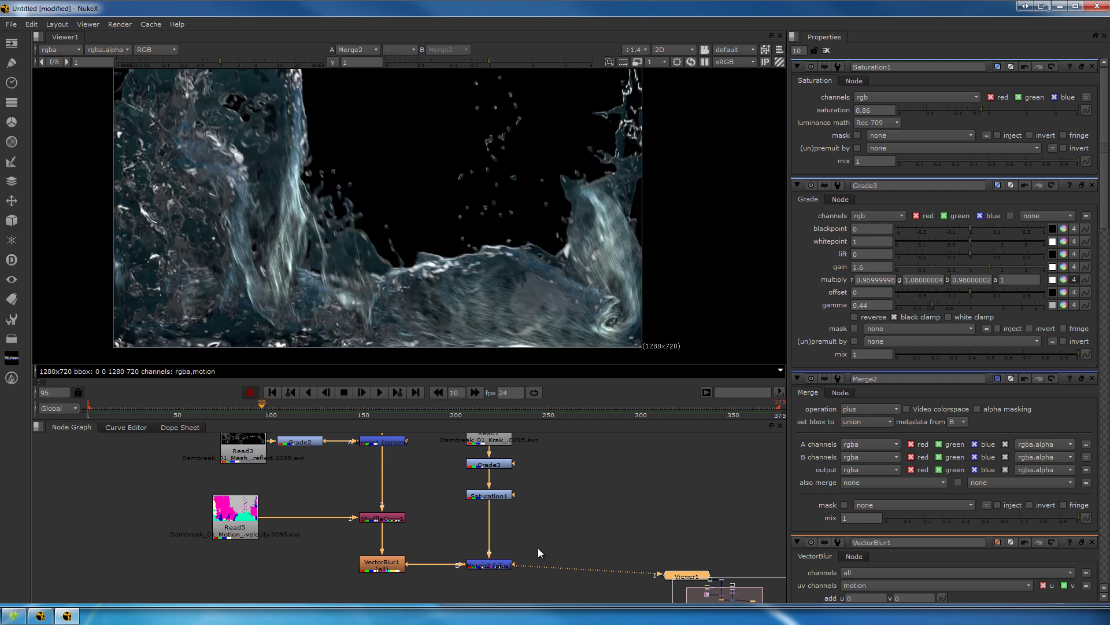
Add Grade4 inline after the plus merge
key("g")
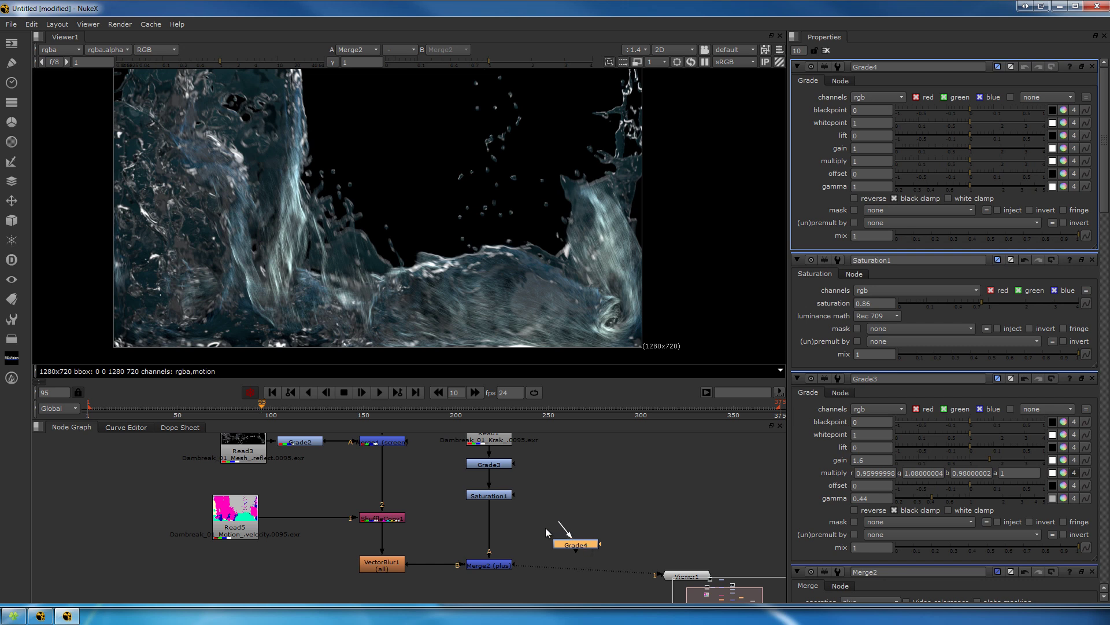
left_click_drag(557, 524, 490, 565)
left_click_drag(583, 551, 573, 564)
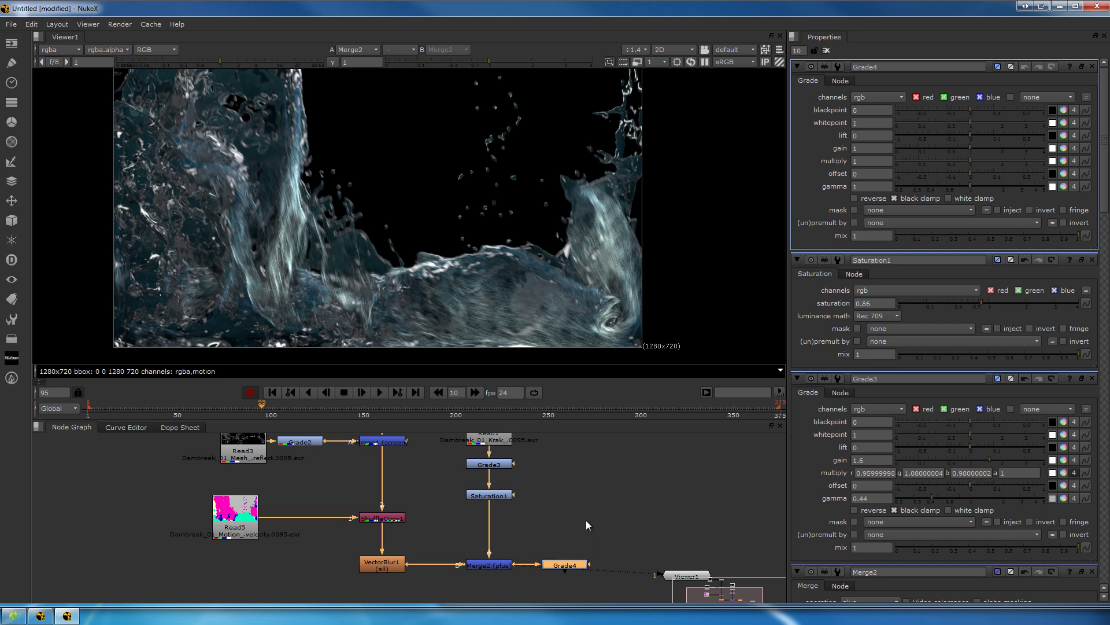
left_click(574, 508)
Add a Roto node as Grade4's mask and draw a Bezier spanning the whole frame
key("o")
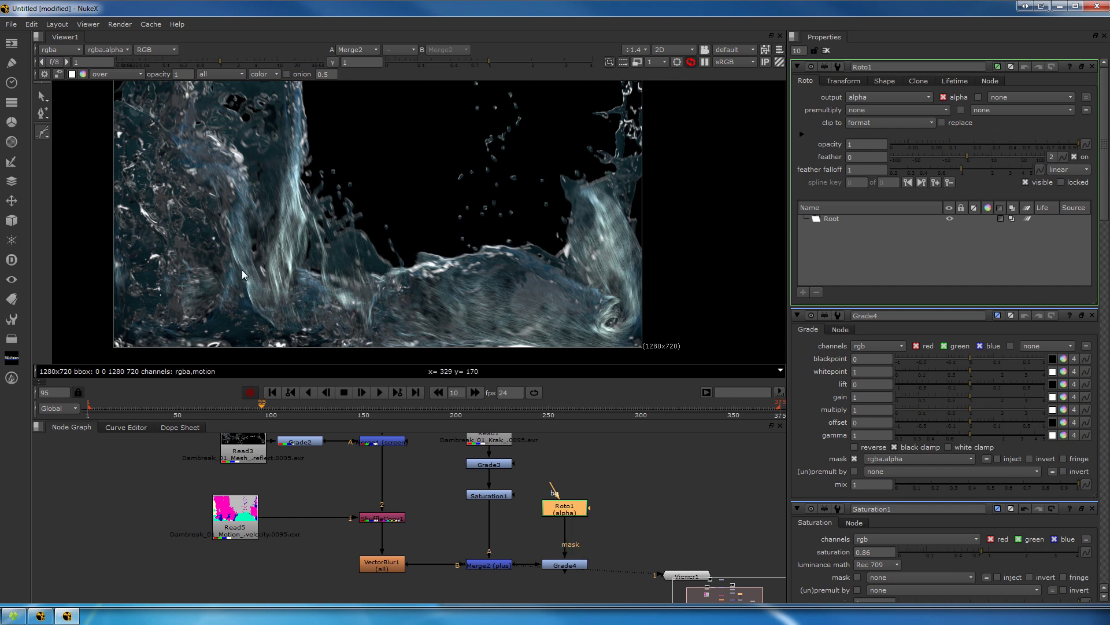
scroll(276, 273, "down", 2)
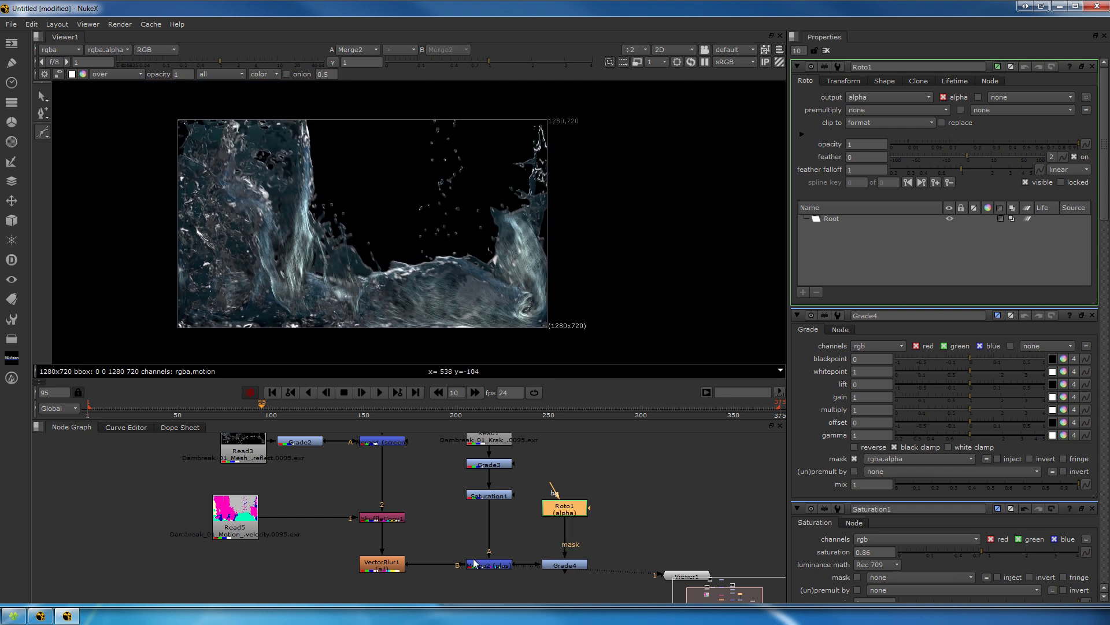
left_click(129, 344)
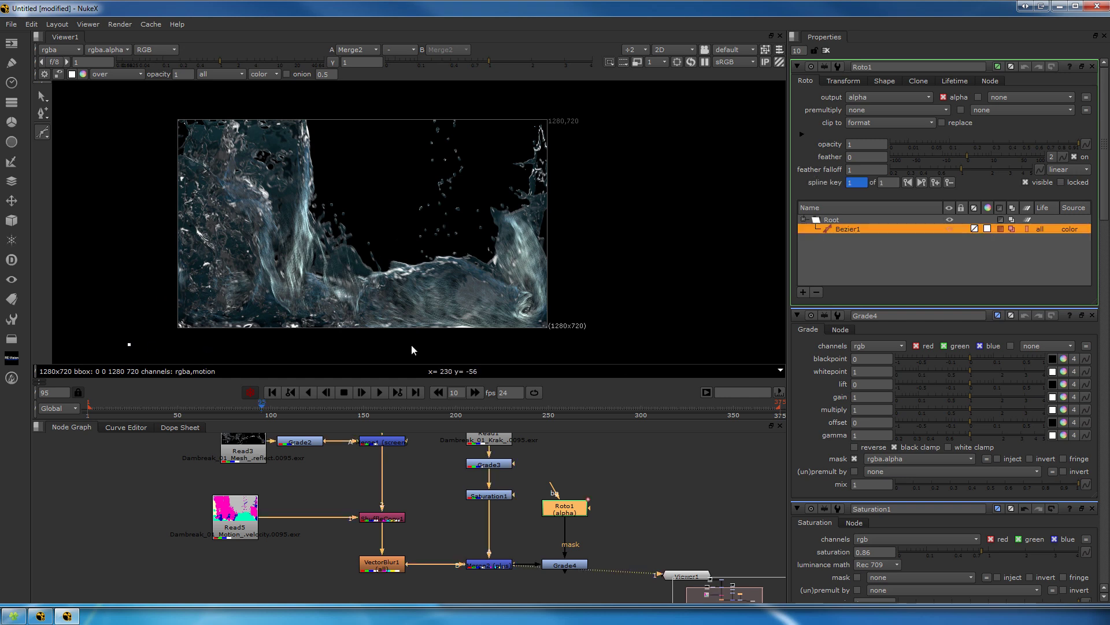
left_click(568, 349)
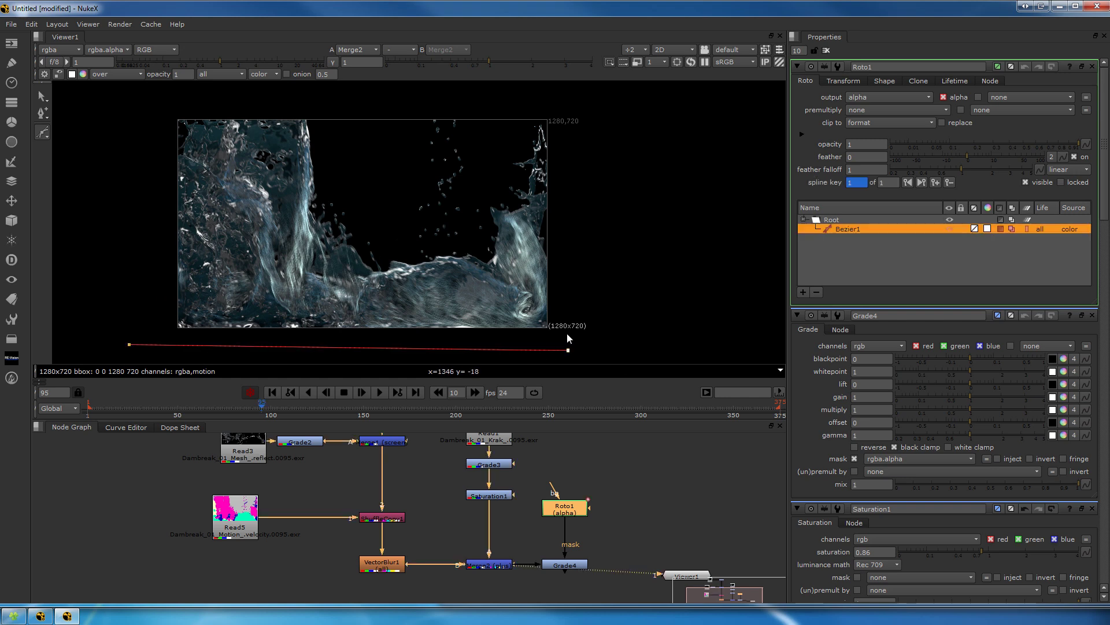
left_click(148, 334)
key("Return")
left_click_drag(149, 334, 153, 119)
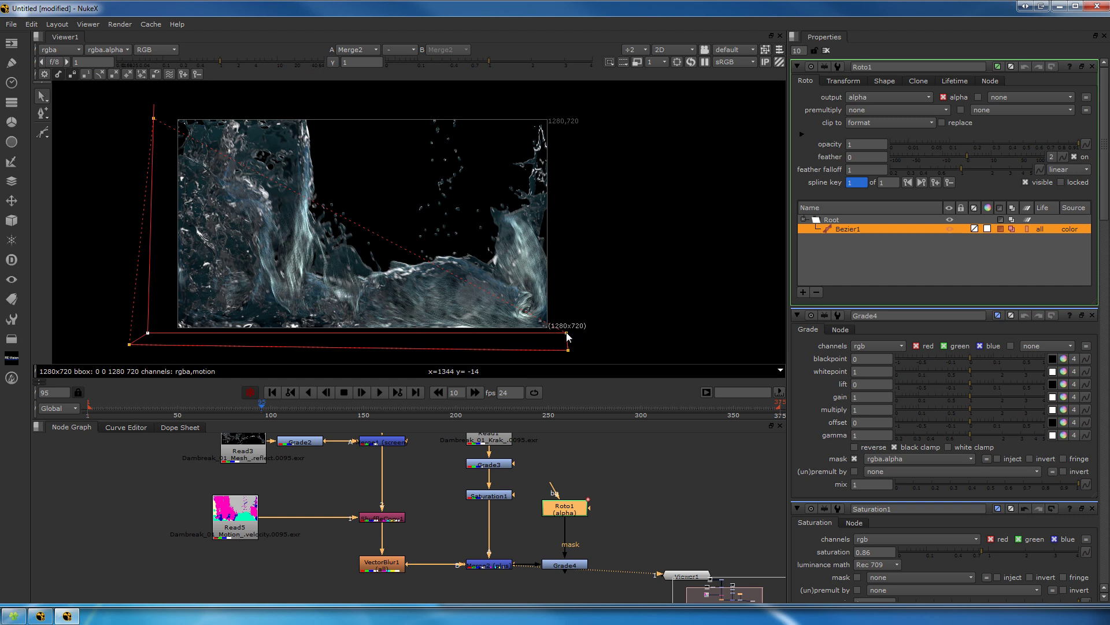
left_click_drag(566, 332, 565, 114)
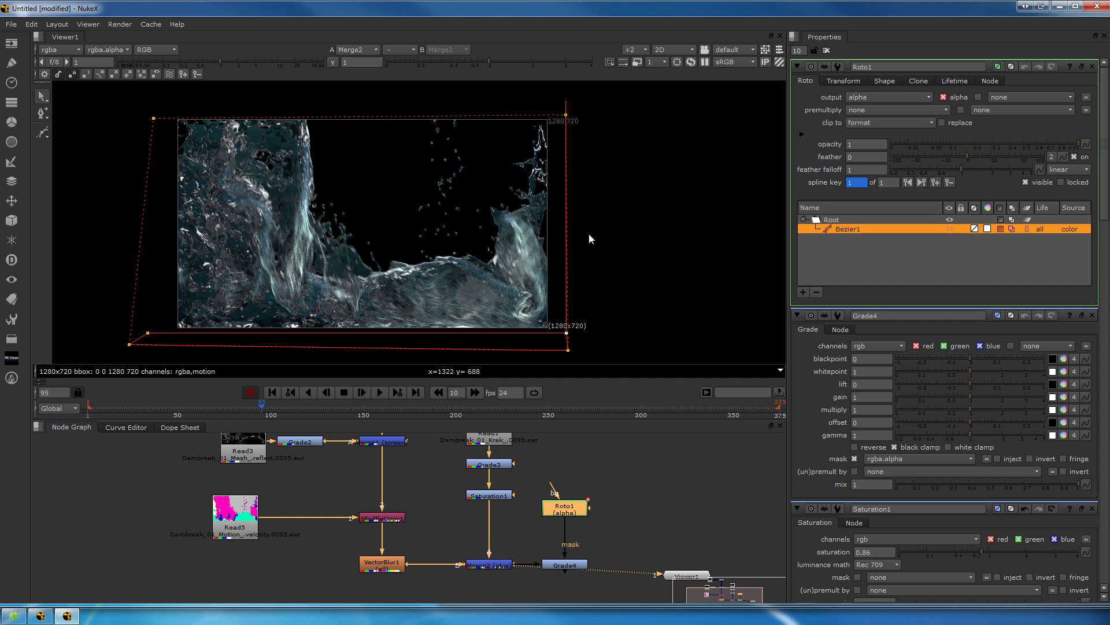
View Roto1's alpha, move the top-right point to shape the gradient, then view Grade4
key("1")
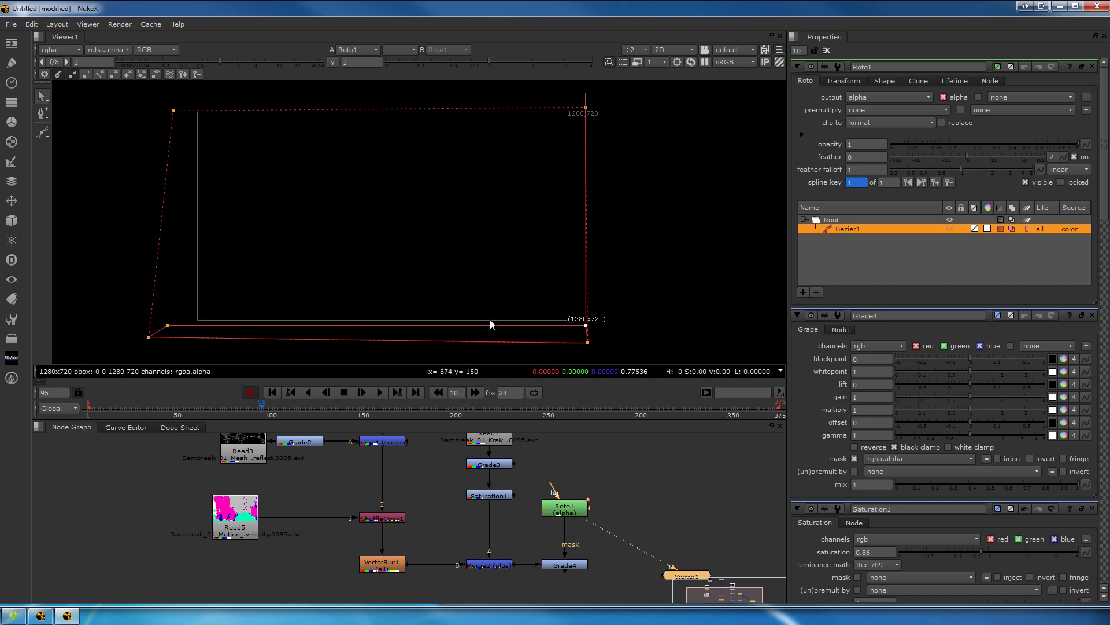
key("a")
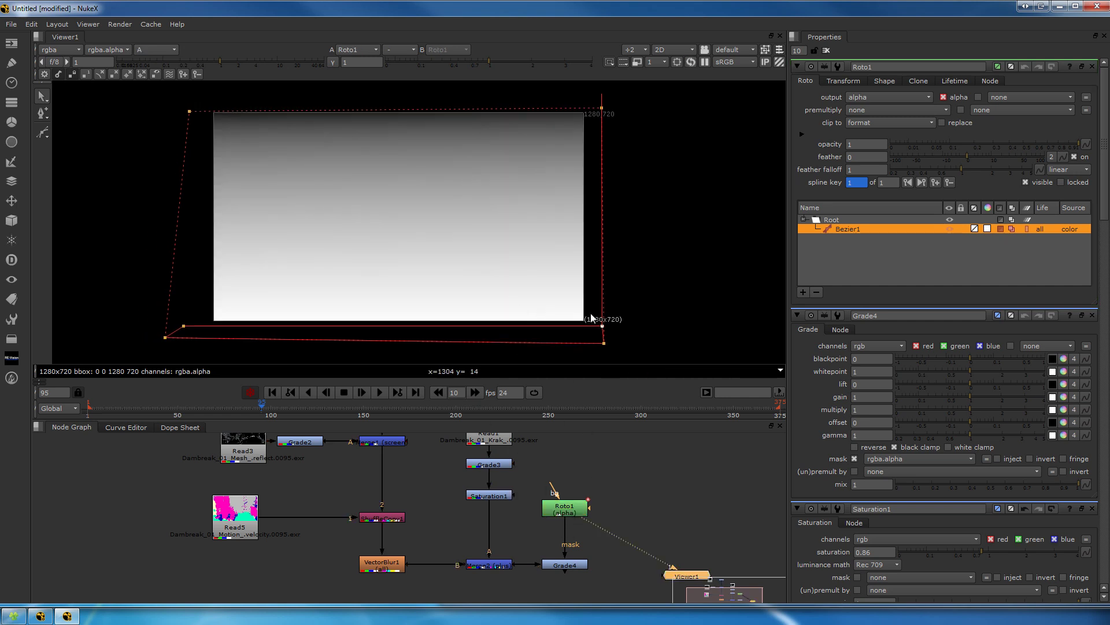
left_click_drag(602, 108, 590, 185)
left_click_drag(580, 246, 591, 108)
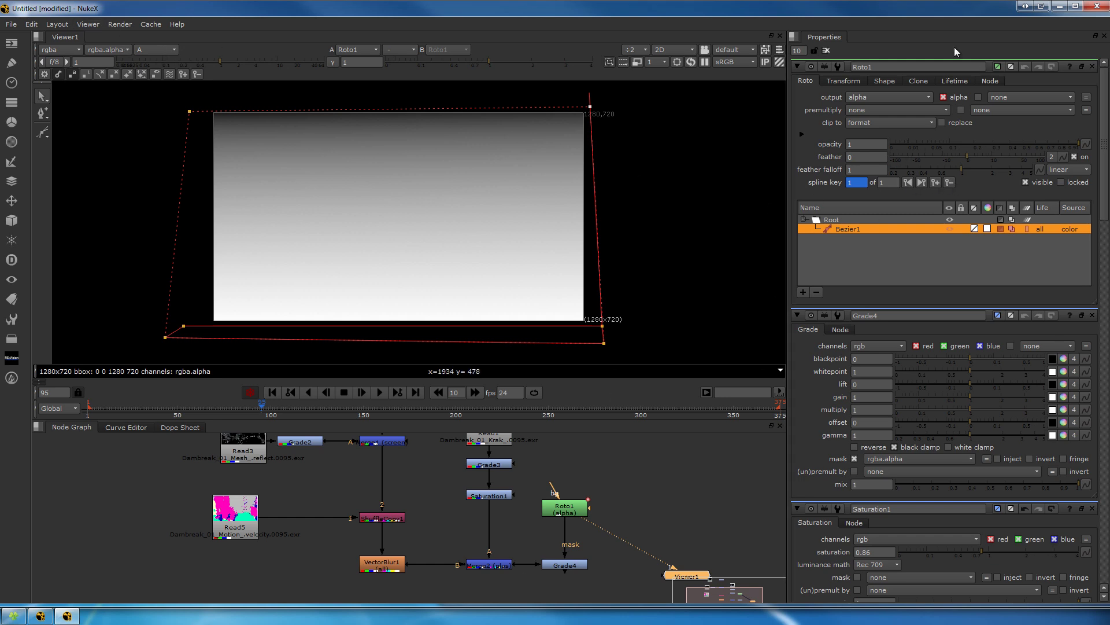
left_click(554, 567)
key("1")
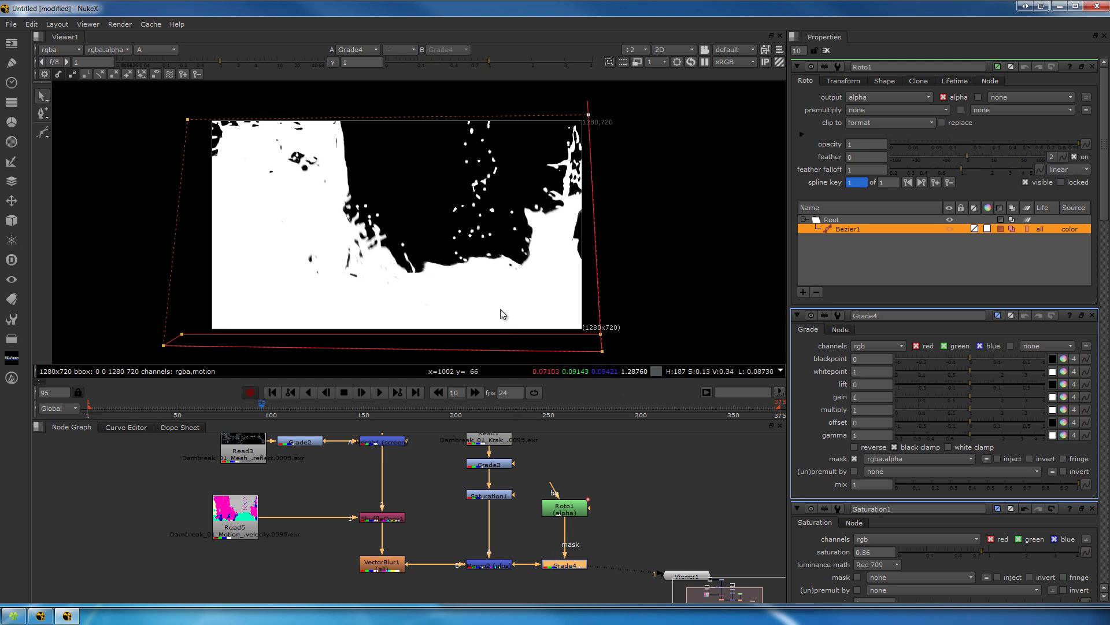
Set Grade4's gain to 1.28 and gamma to r 0.53, g 0.61, b 0.59
key("a")
double_click(574, 566)
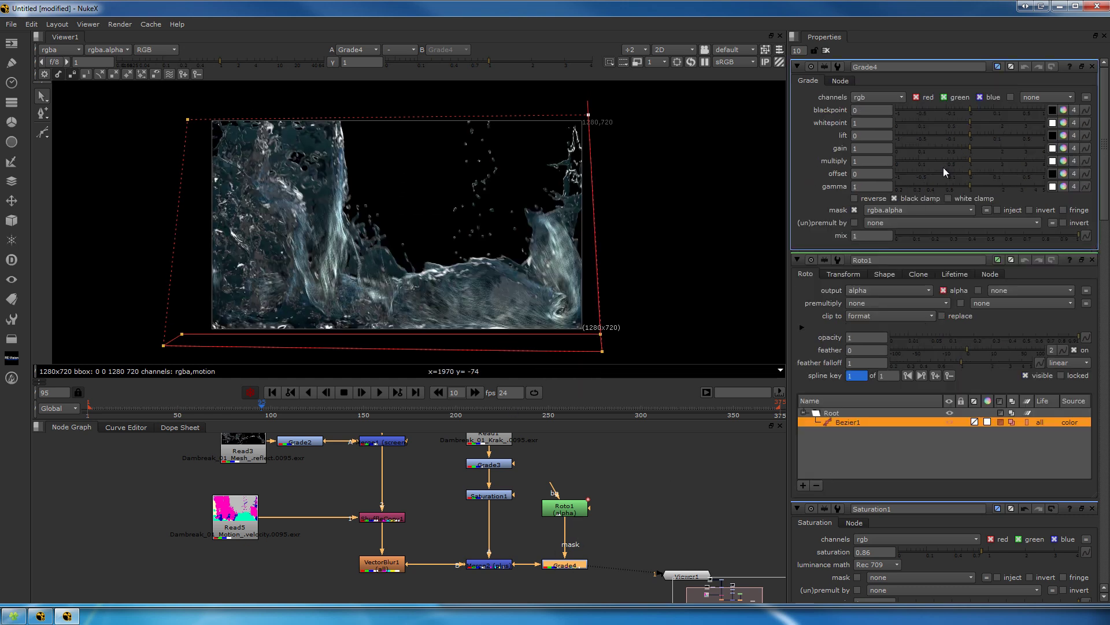
left_click_drag(970, 185, 943, 186)
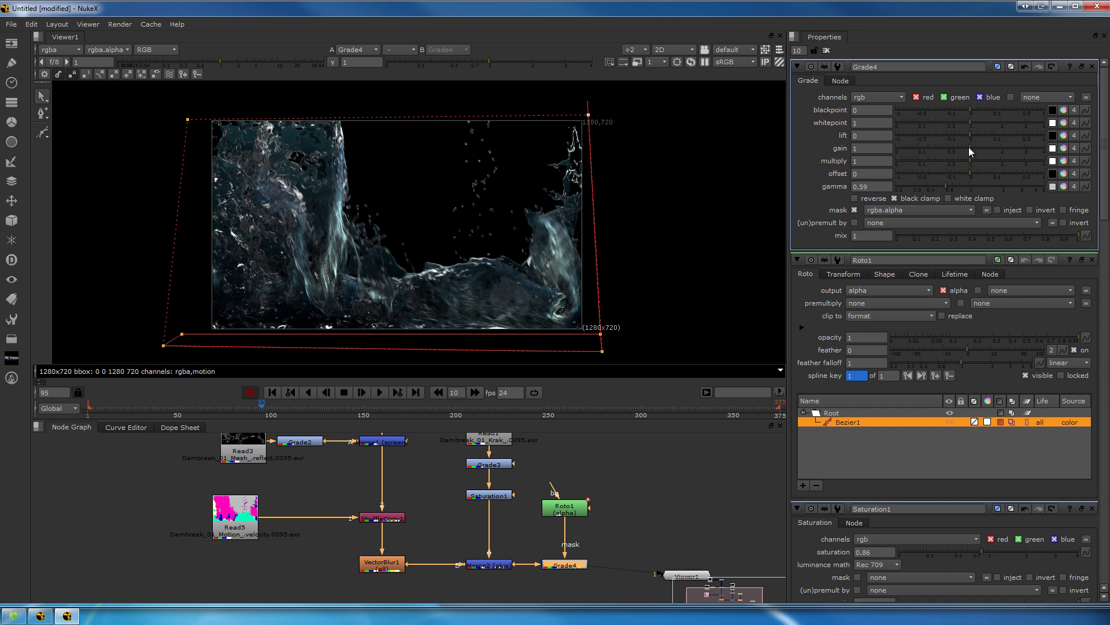
left_click_drag(969, 147, 980, 151)
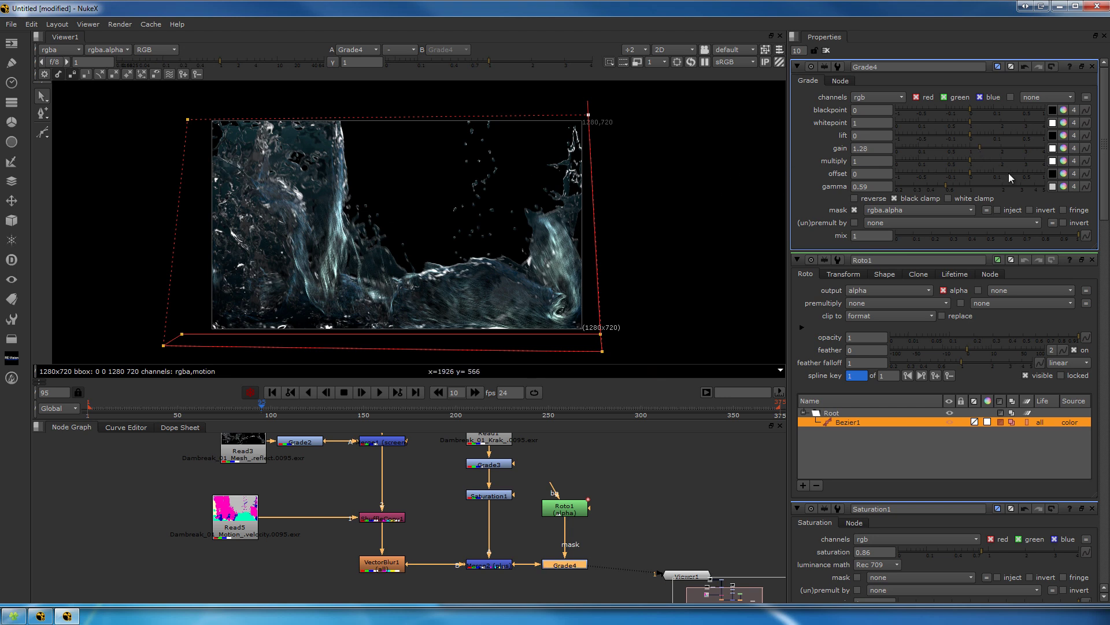
left_click(1063, 186)
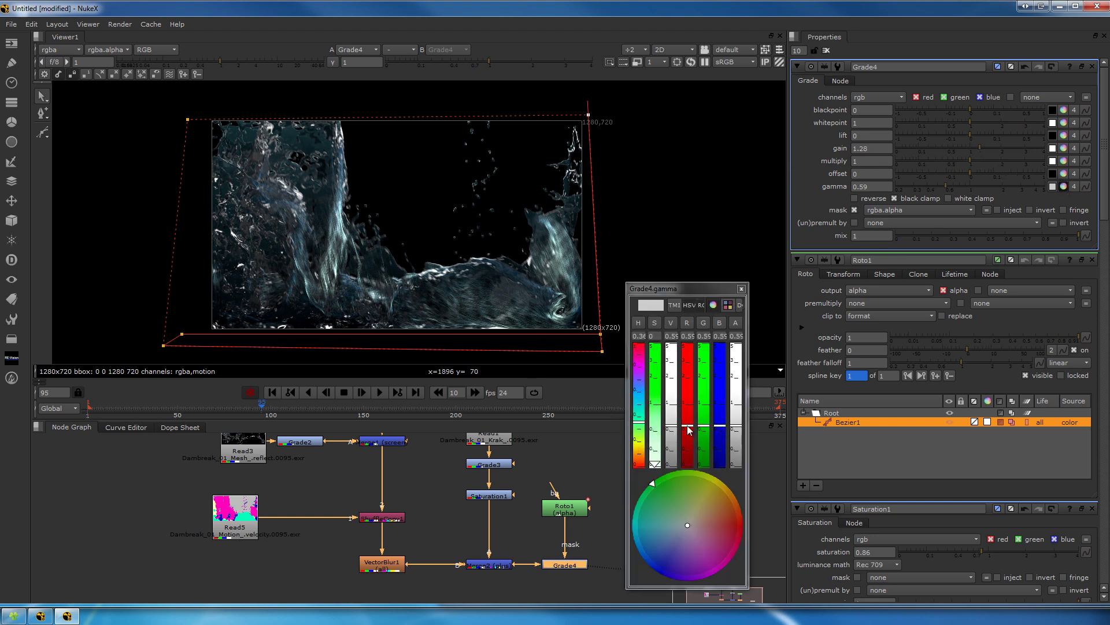
left_click_drag(704, 428, 702, 427)
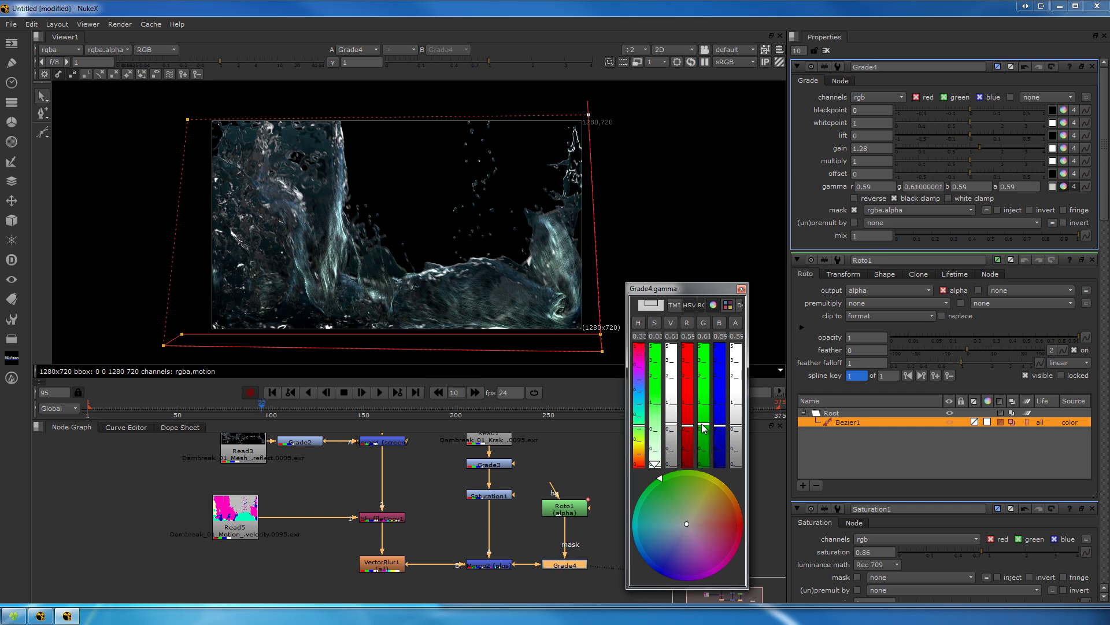
left_click_drag(691, 429, 690, 430)
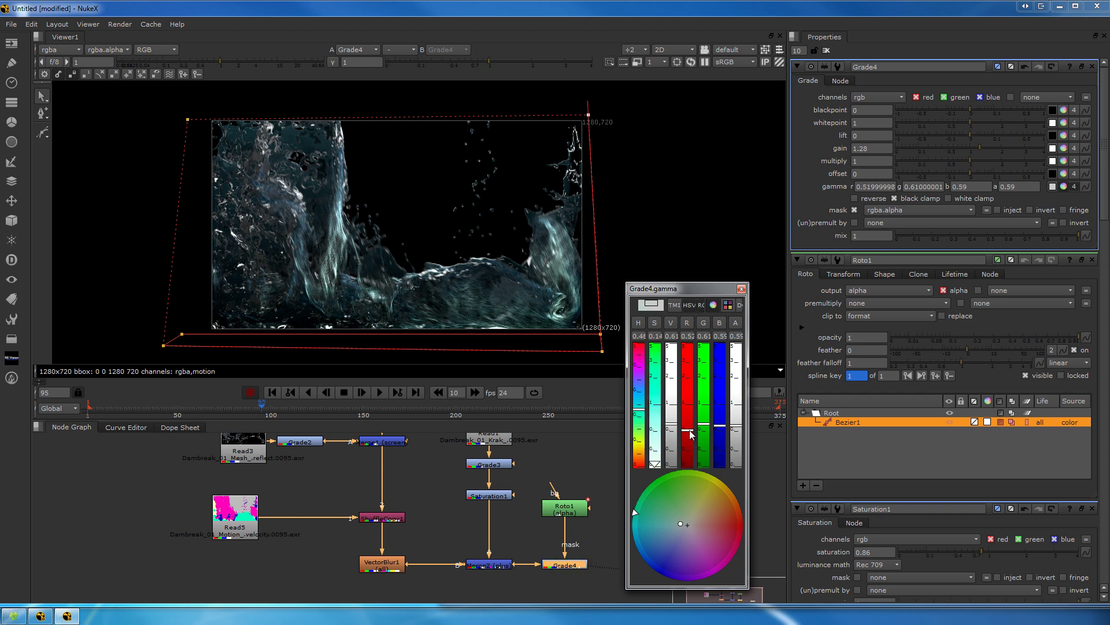
left_click_drag(691, 434, 691, 433)
left_click(741, 288)
Move Viewer1 below Grade4 and add a Merge3 node fed by Grade4
middle_click_drag(654, 573, 608, 526)
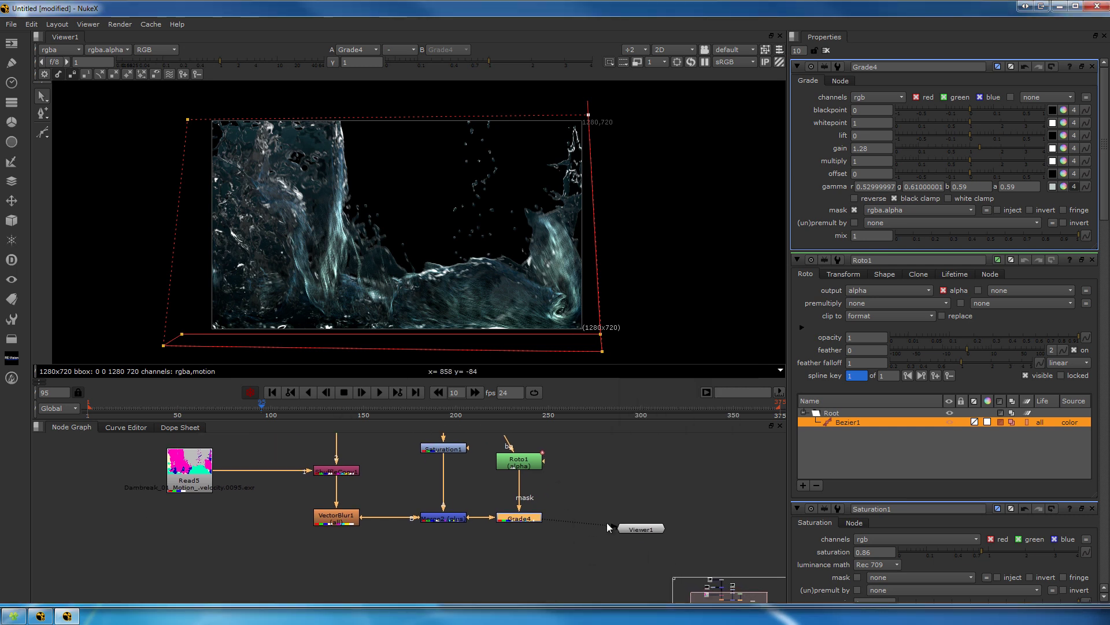
left_click_drag(639, 528, 535, 591)
left_click(620, 515)
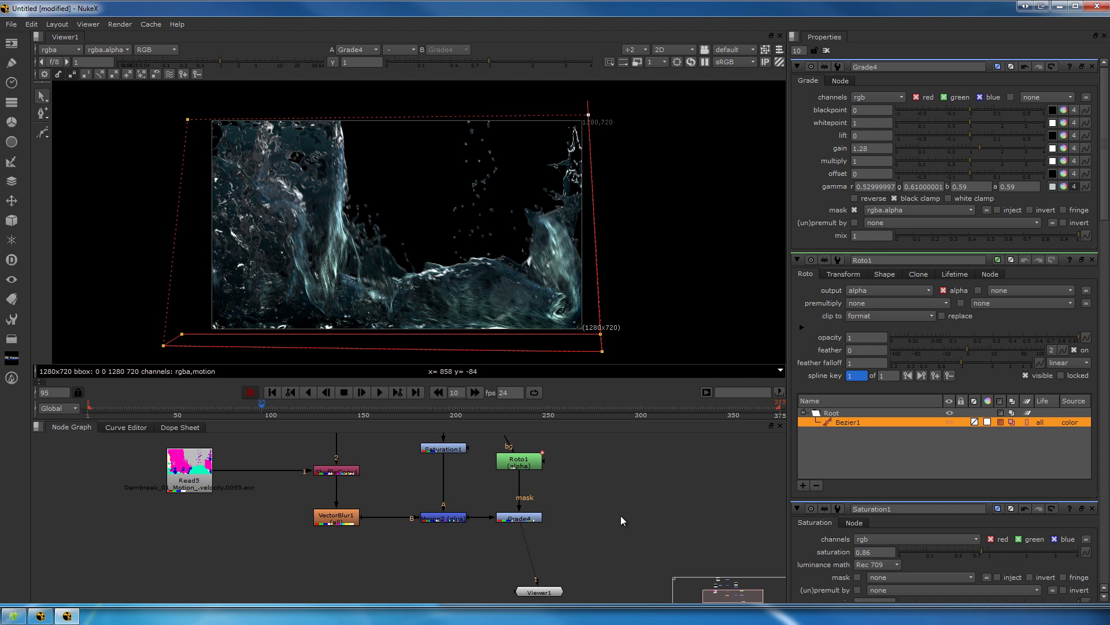
key("m")
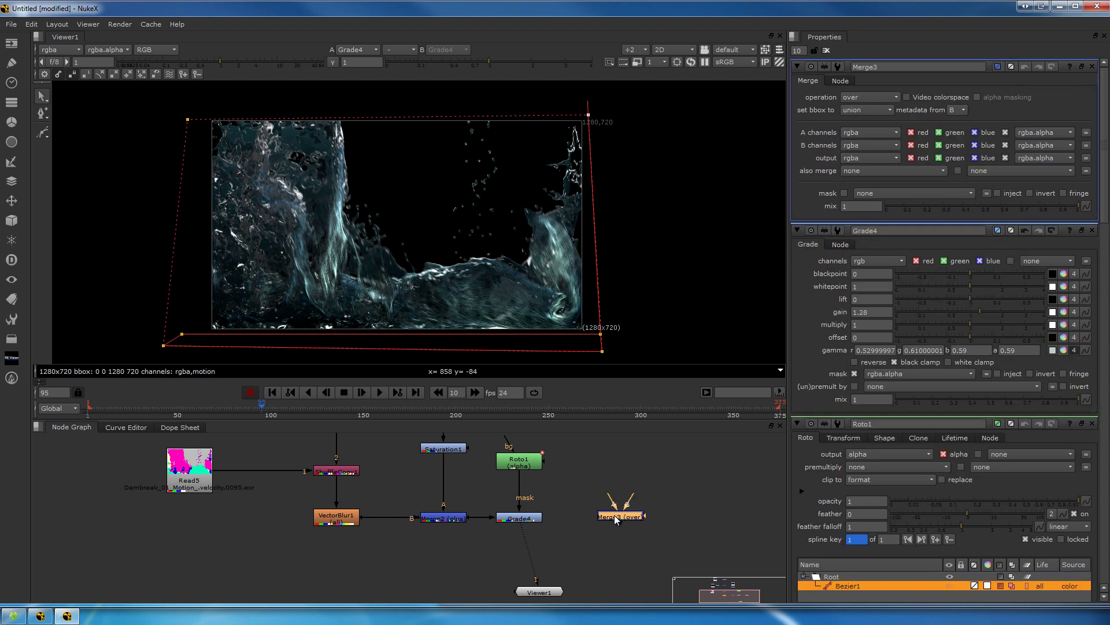
left_click_drag(633, 501, 537, 517)
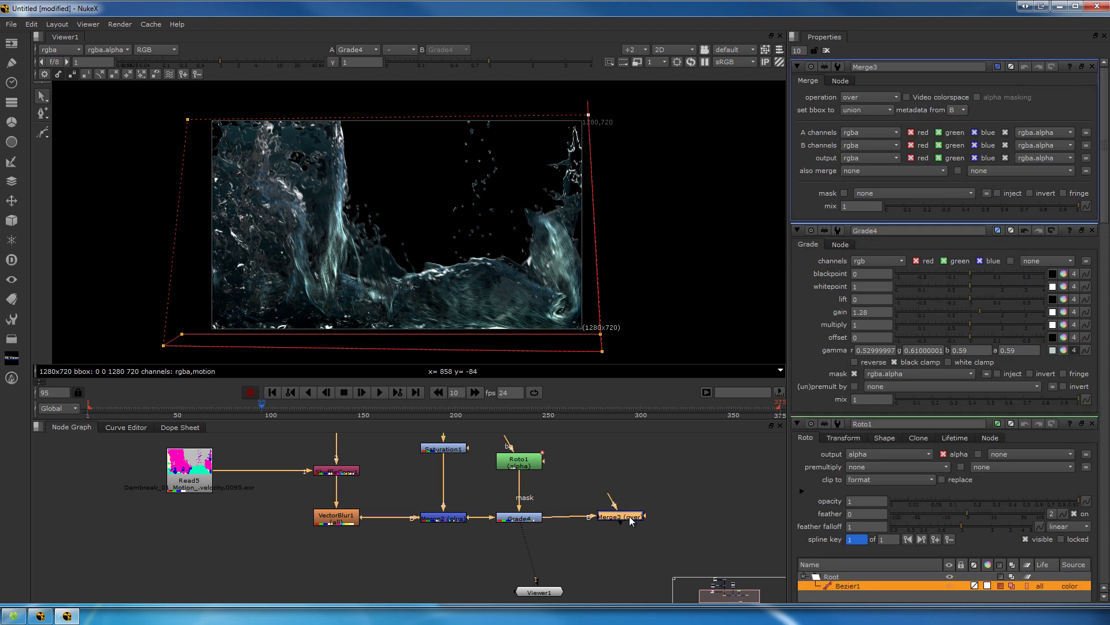
left_click_drag(628, 522, 624, 523)
Create Roto2 and draw a closed four-point Bezier strip below the frame
key("o")
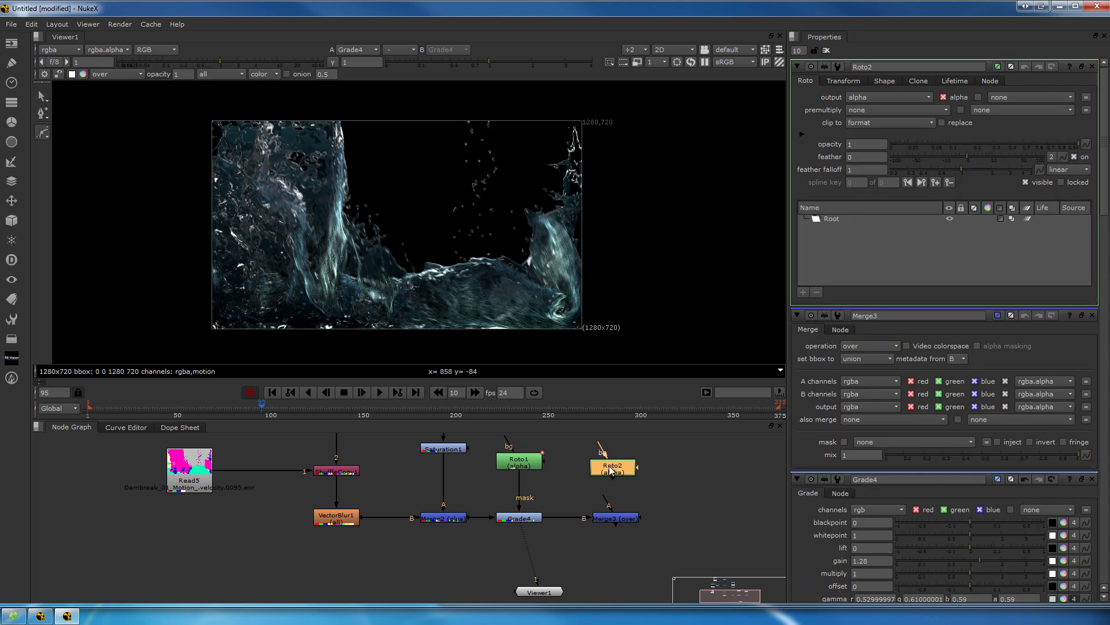
middle_click_drag(333, 283, 346, 232)
left_click(210, 284)
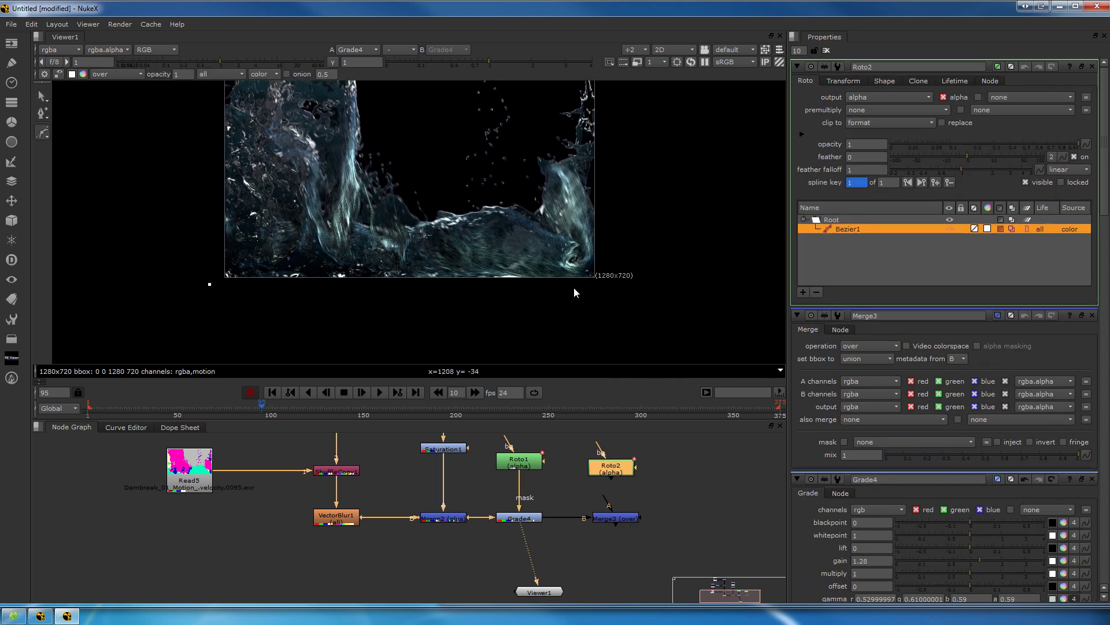
left_click(615, 290)
left_click(615, 321)
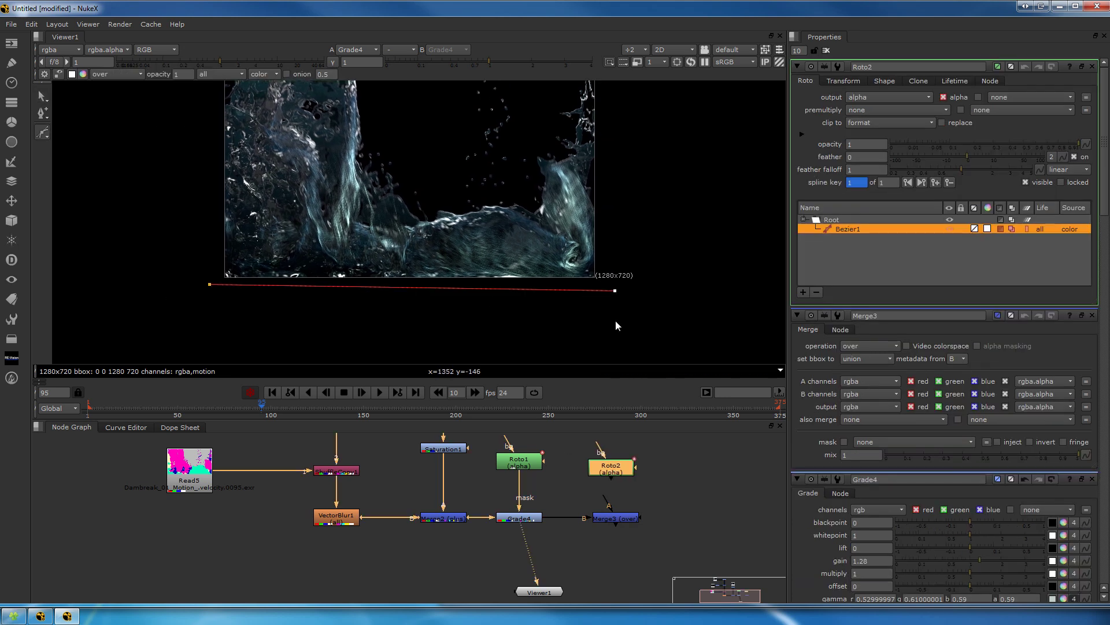
left_click(207, 318)
left_click(210, 284)
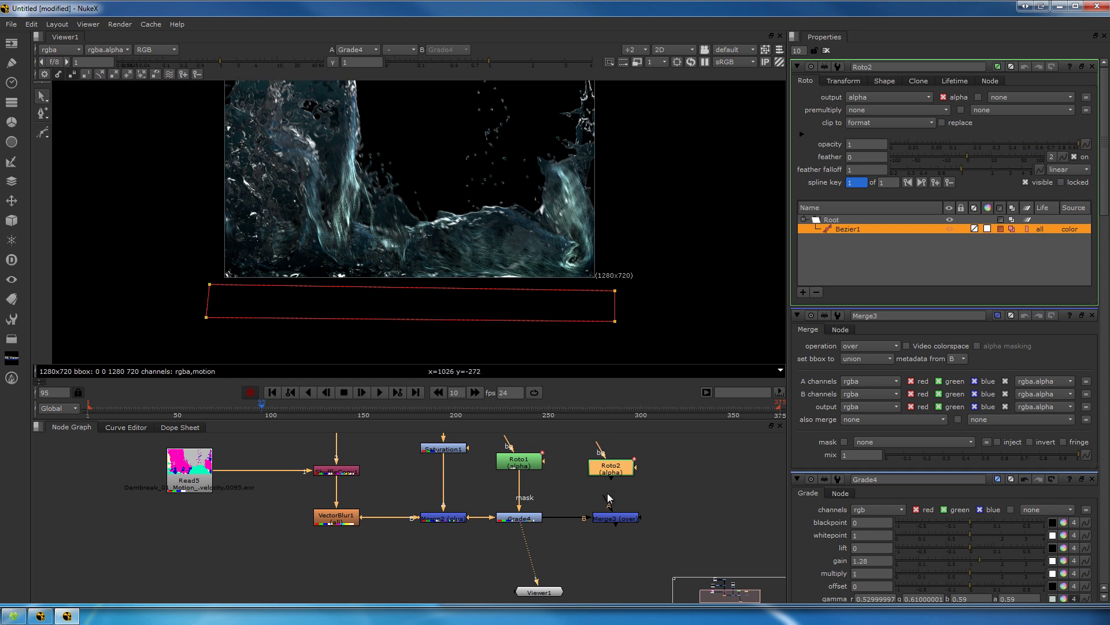
Pipe Roto2 into Merge3's A input, set Roto2's output to rgba, and raise its top-right point
left_click_drag(609, 497, 611, 471)
left_click_drag(616, 522, 611, 522)
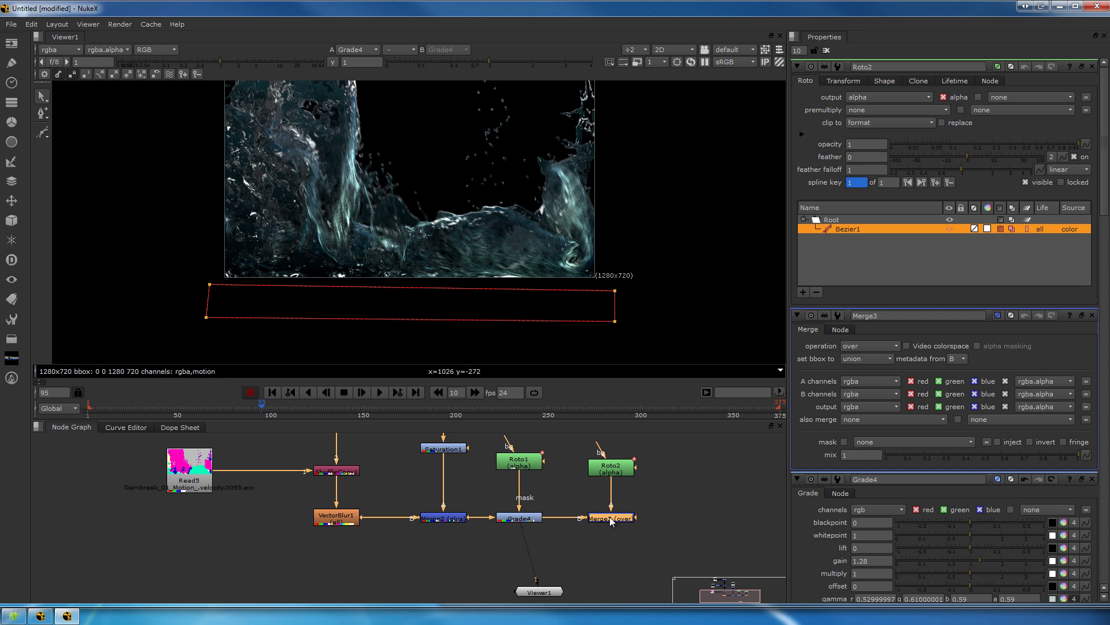
left_click(614, 467)
key("1")
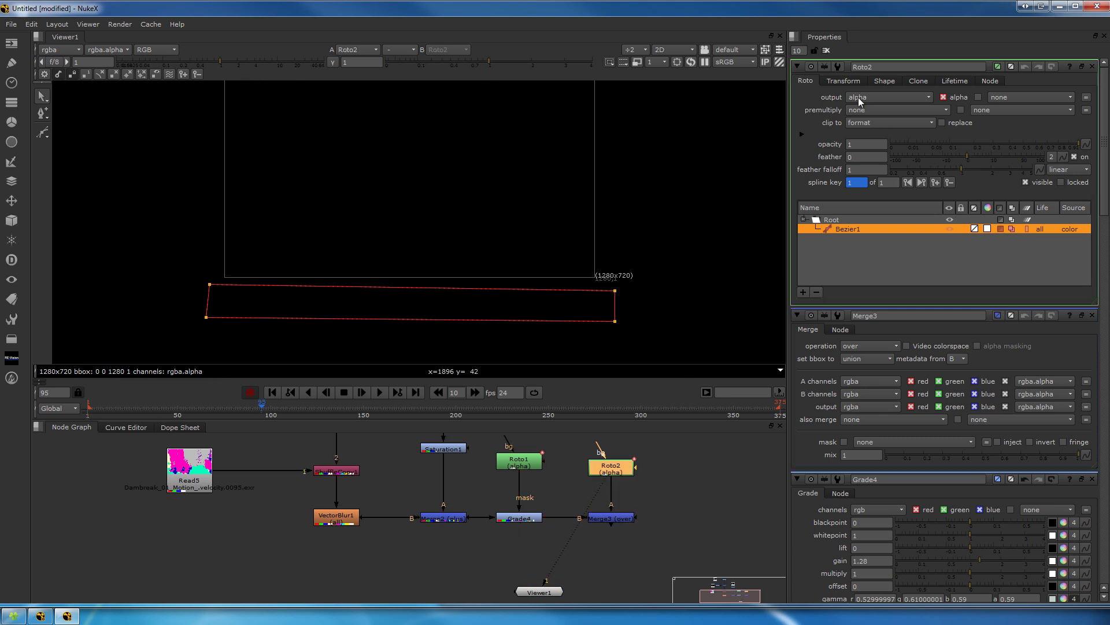
left_click(873, 97)
left_click(876, 131)
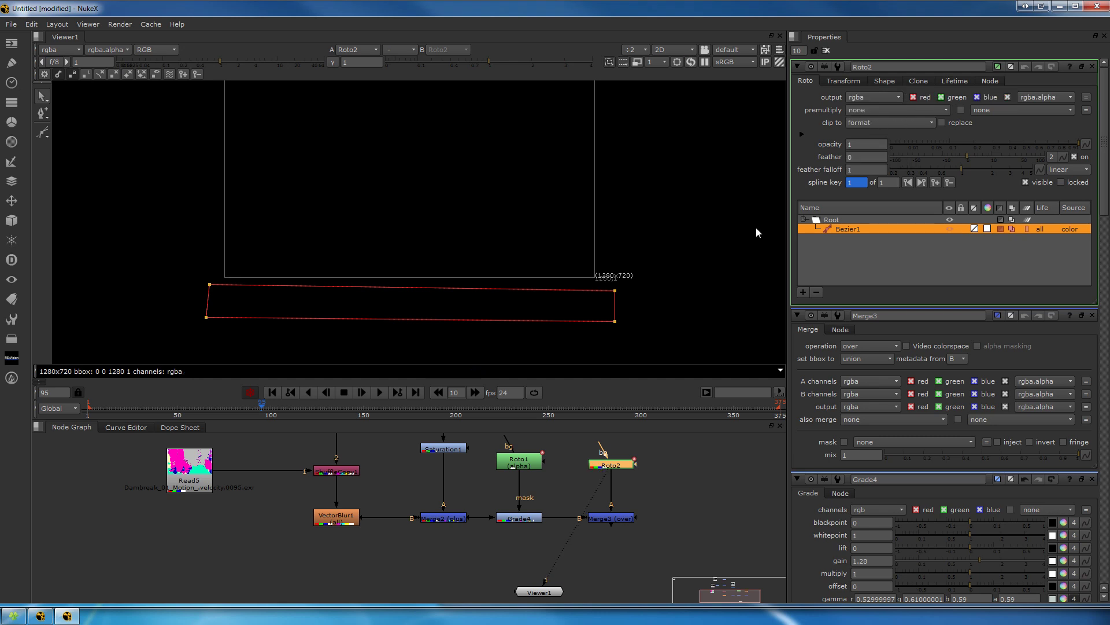
mouse_move(614, 291)
left_mouse_down()
mouse_move(611, 201)
mouse_move(582, 130)
mouse_move(627, 291)
left_mouse_up()
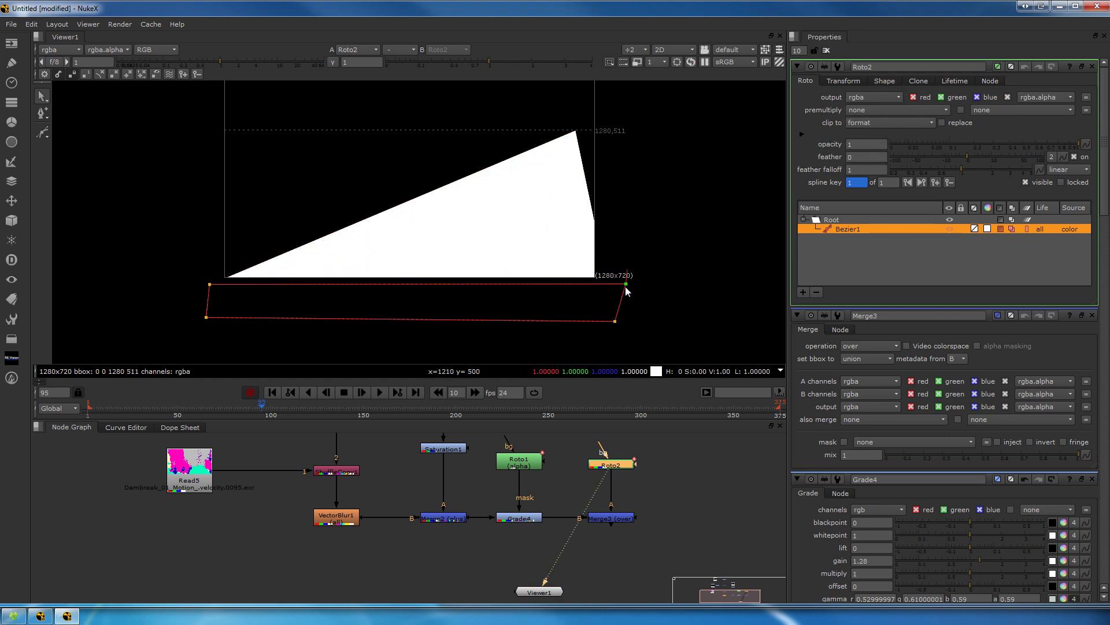
left_click(611, 517)
key("1")
scroll(605, 303, "down", 1)
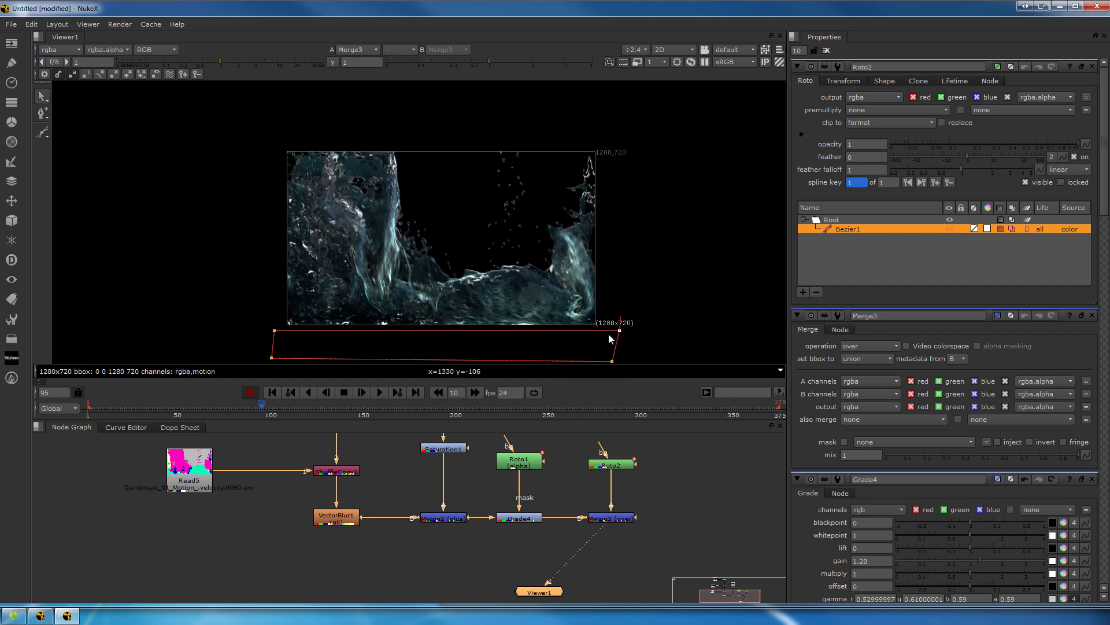
Set Merge3's operation to under
double_click(613, 517)
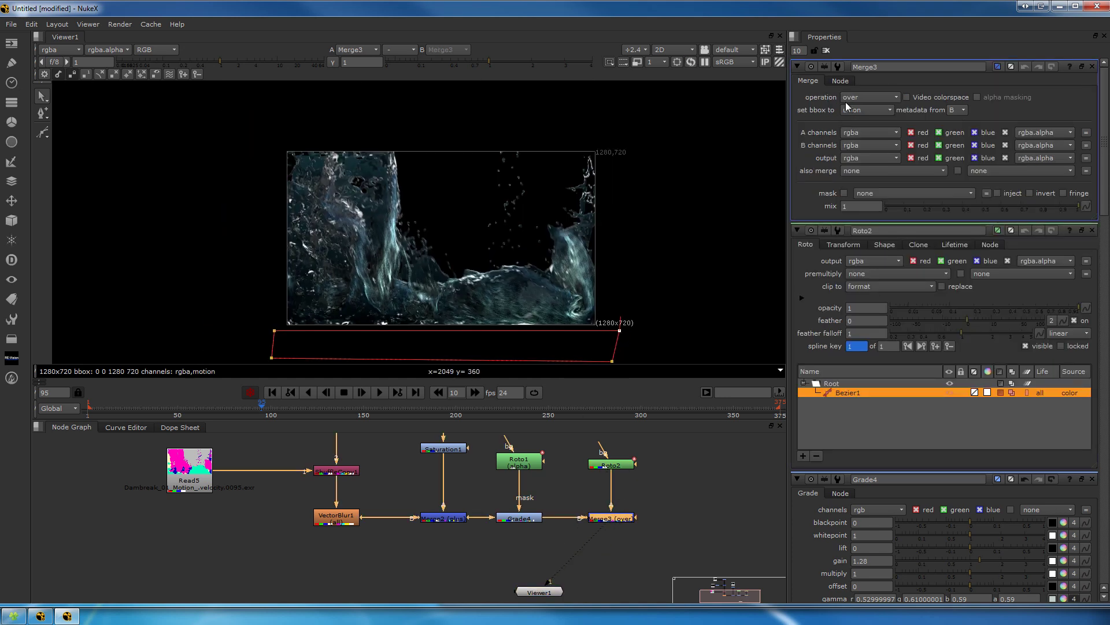
left_click(870, 97)
left_click(866, 315)
Curve the Bezier into an arch by bending its edges up and lifting an added bottom point
left_click_drag(621, 331, 630, 148)
left_click_drag(278, 331, 266, 144)
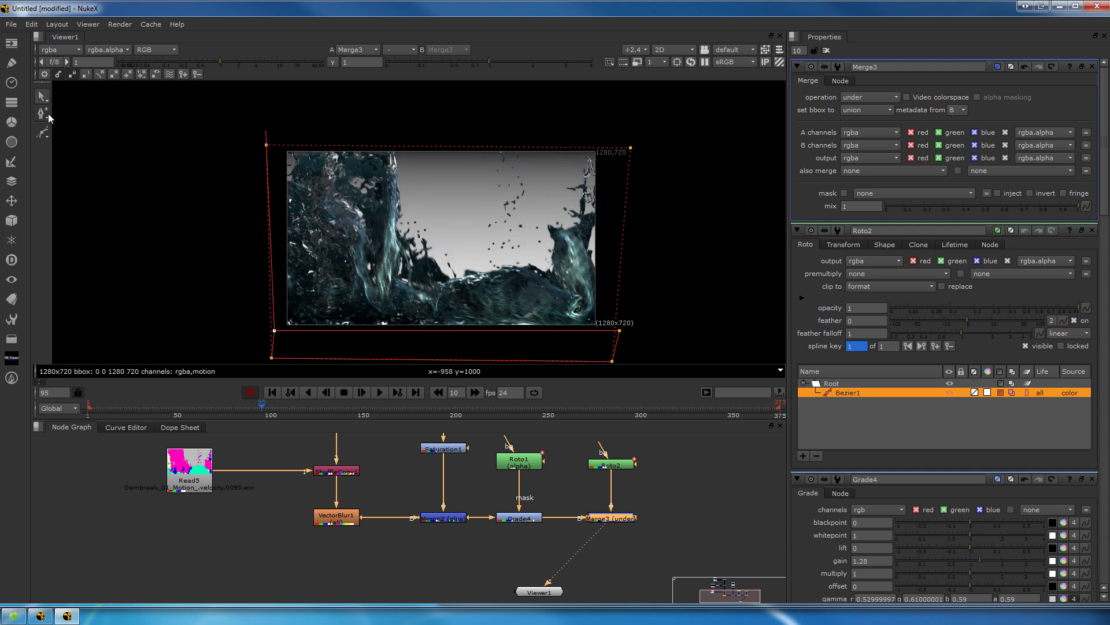
left_click(43, 114)
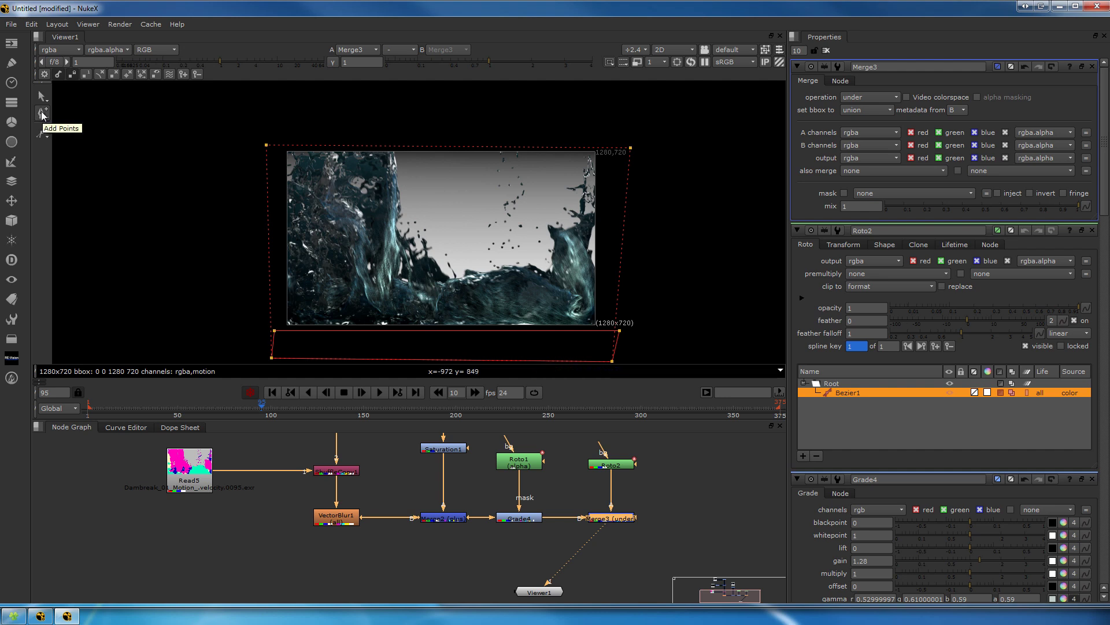
left_click(448, 327)
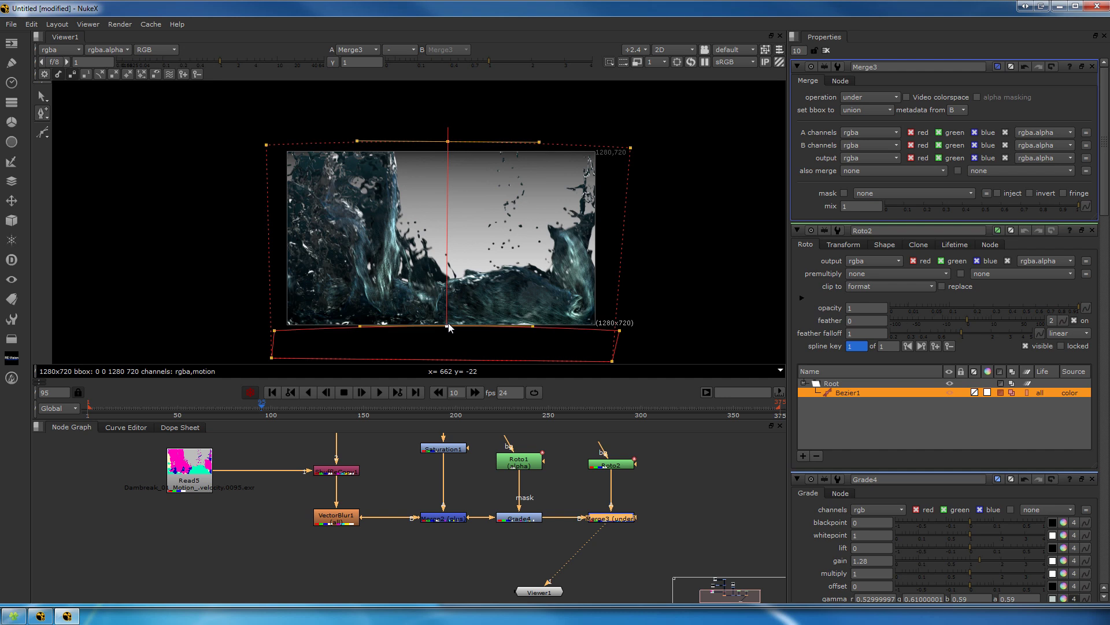
left_click_drag(449, 327, 452, 294)
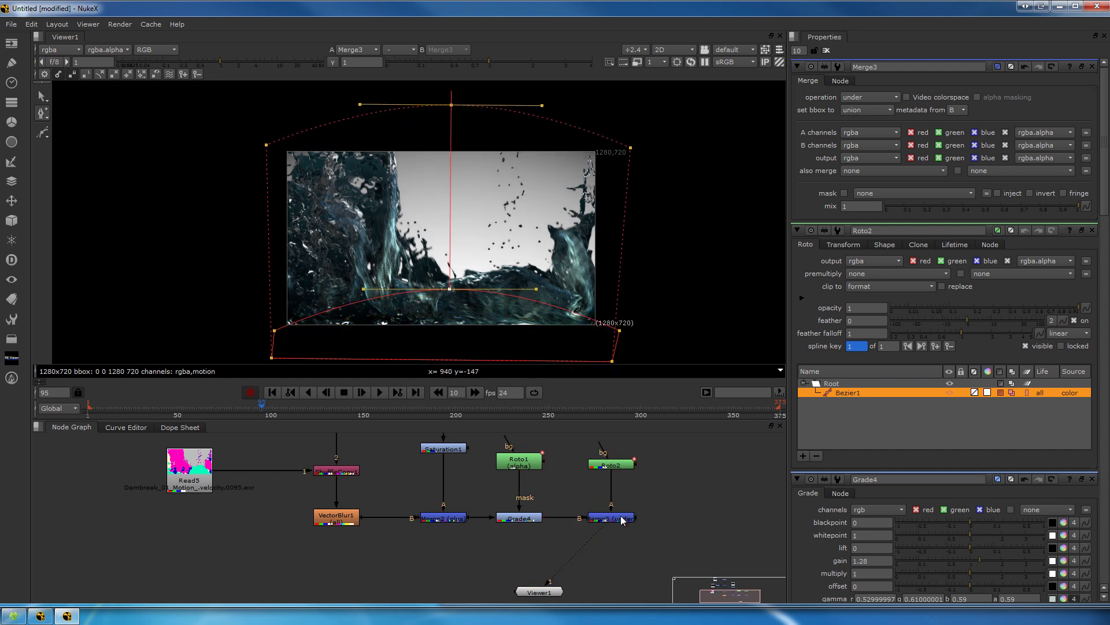
Lower Merge3's mix to 0.005 and preview a later frame of the splash
left_click_drag(916, 206, 886, 195)
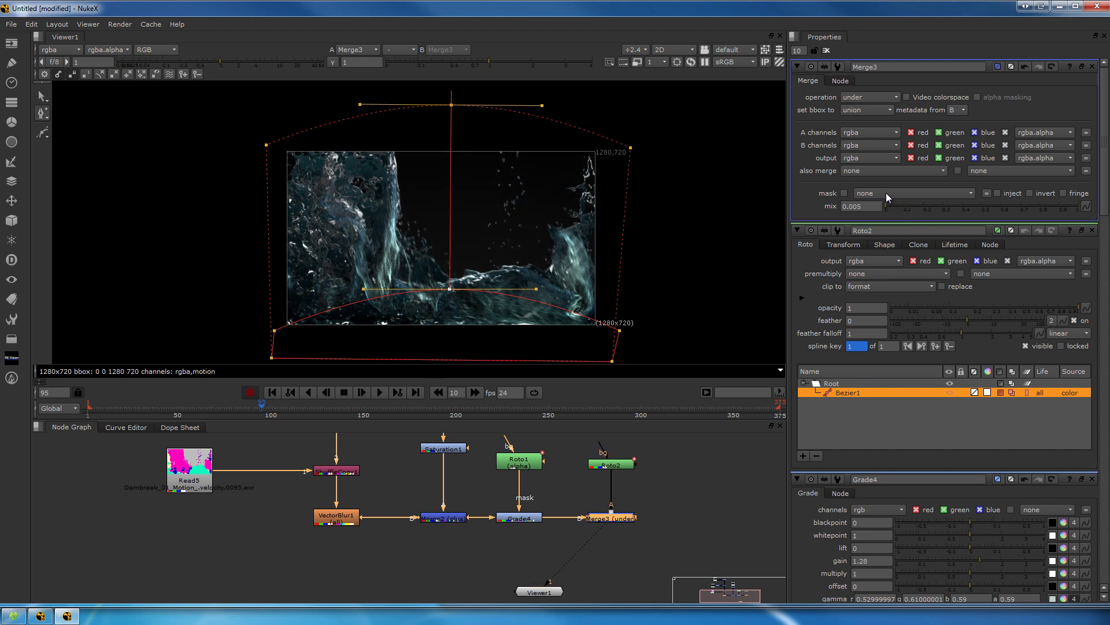
scroll(508, 257, "up", 3)
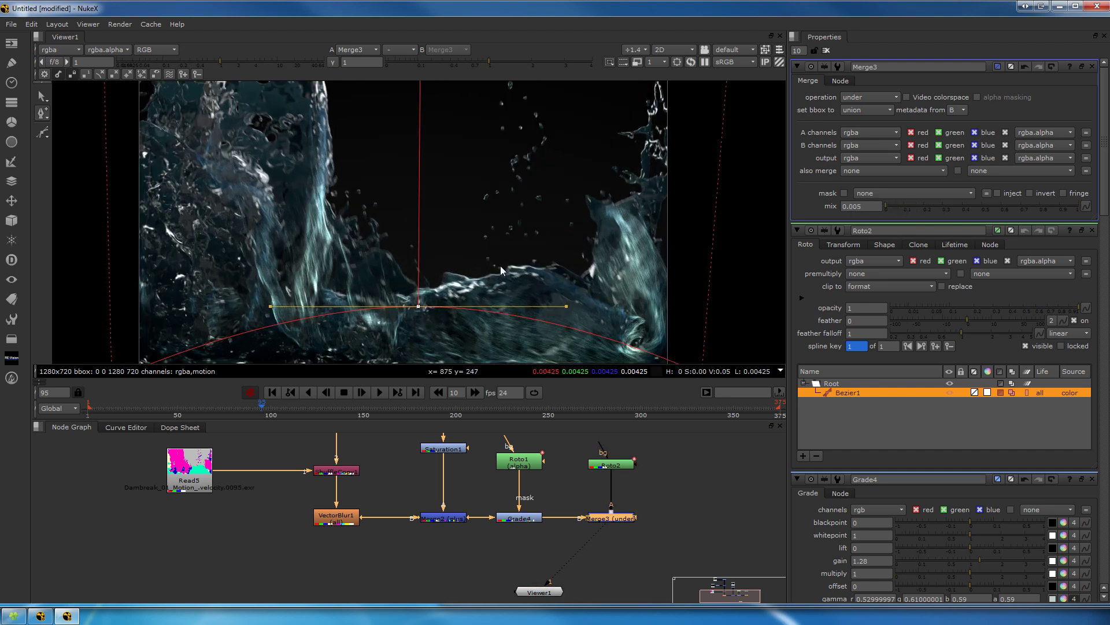
scroll(501, 266, "down", 2)
scroll(610, 283, "down", 1)
scroll(489, 269, "up", 1)
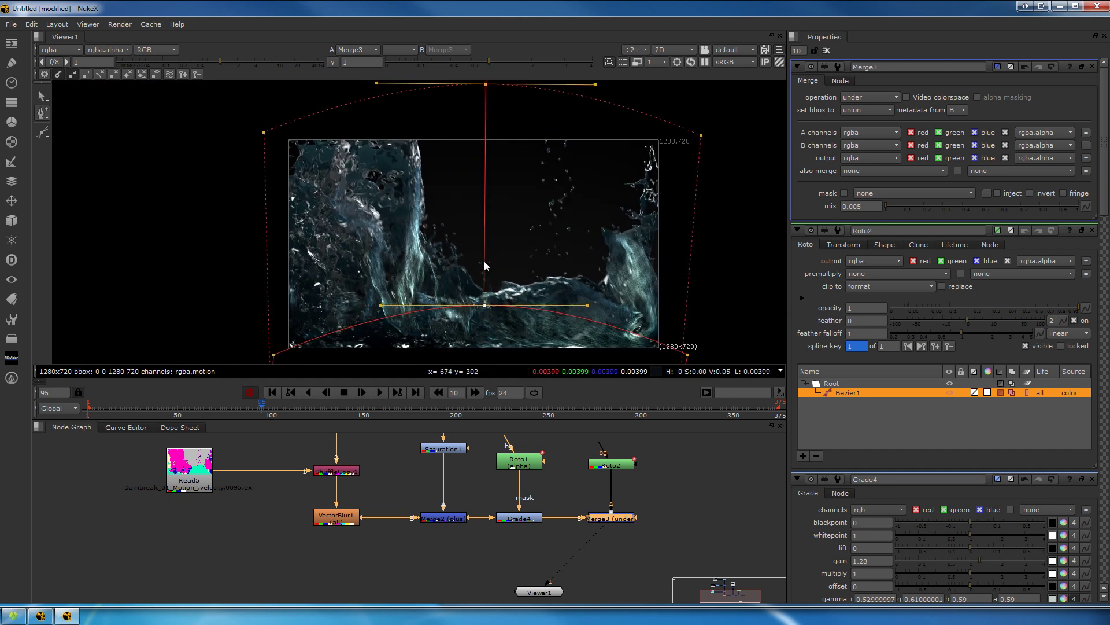
scroll(546, 313, "down", 2)
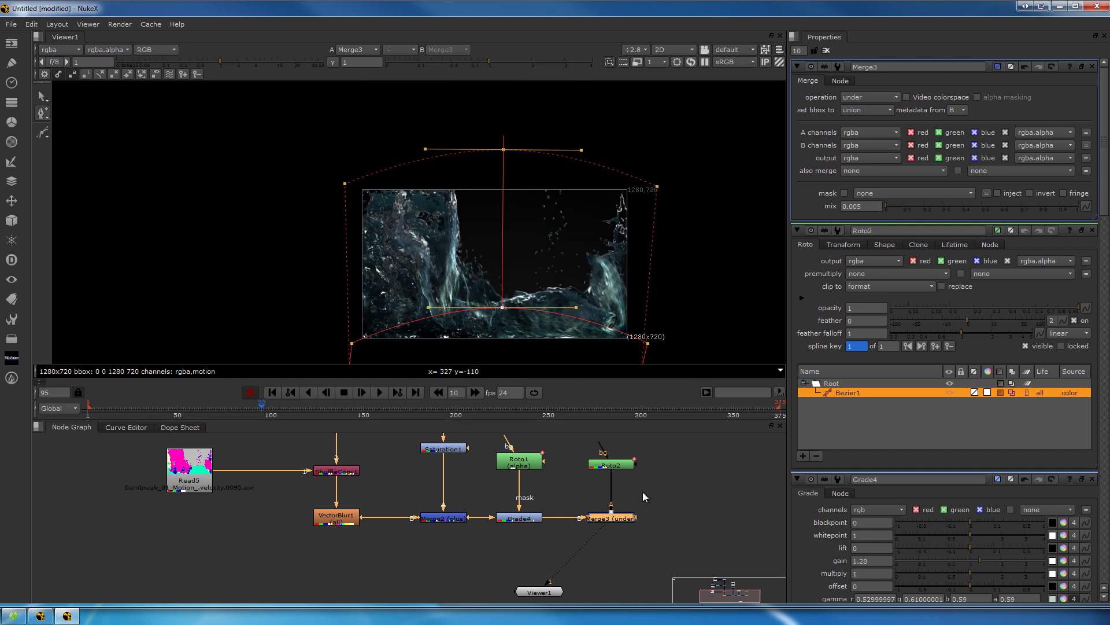
left_click(685, 502)
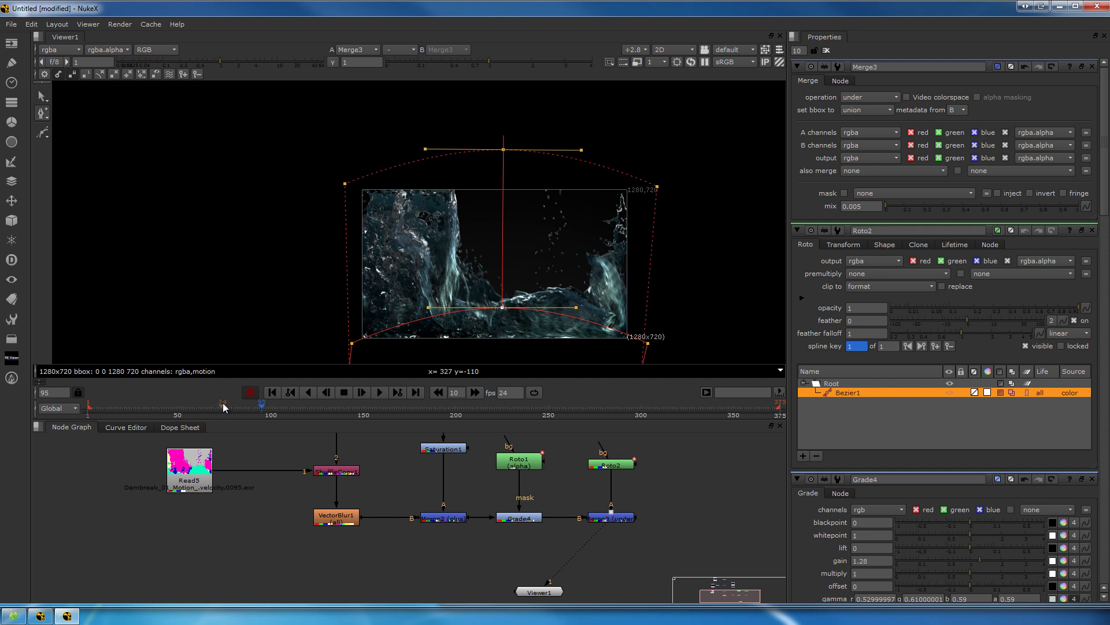
scroll(583, 308, "up", 2)
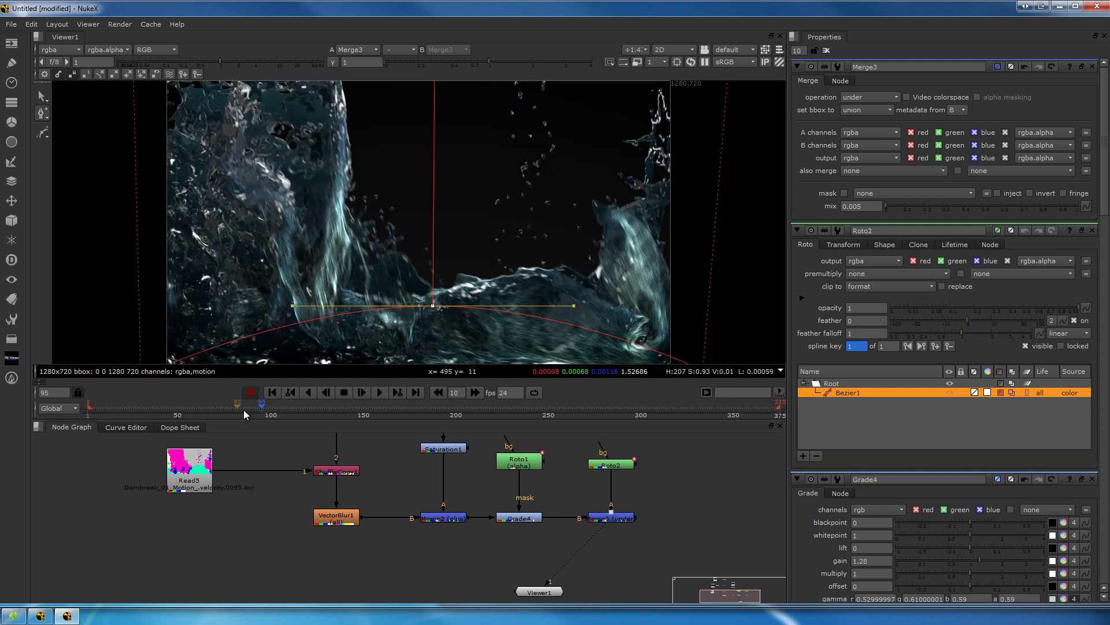
left_click_drag(244, 409, 530, 425)
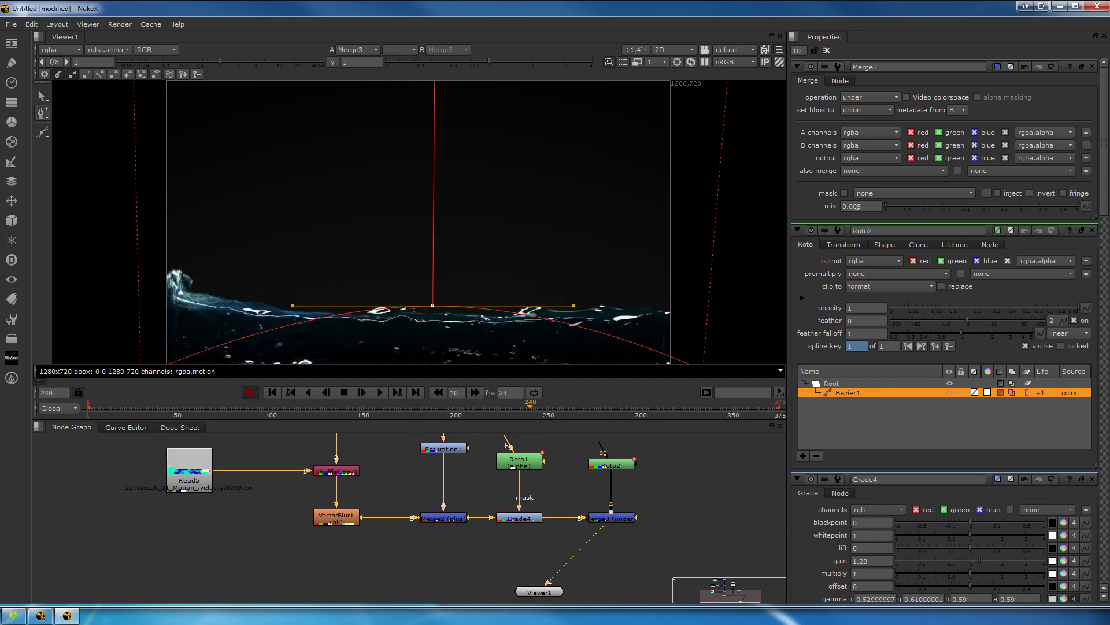
scroll(446, 330, "down", 5)
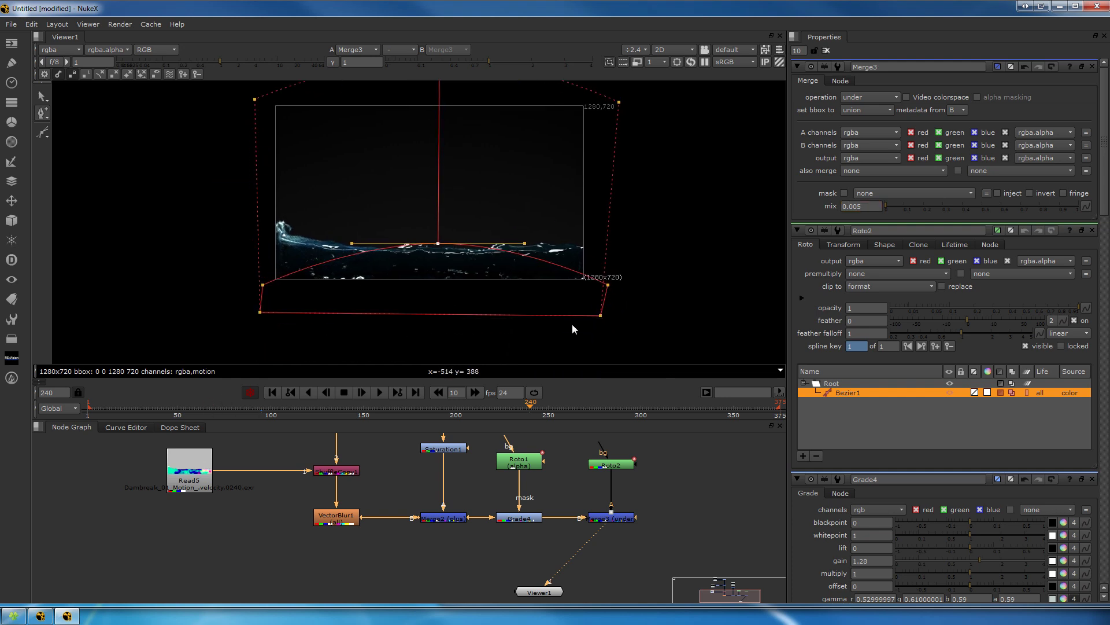
Shift the whole Bezier shape down and slightly left, then close all property panels
left_click(854, 399)
left_click(849, 393)
left_click_drag(80, 168, 681, 327)
left_click_drag(478, 280, 469, 301)
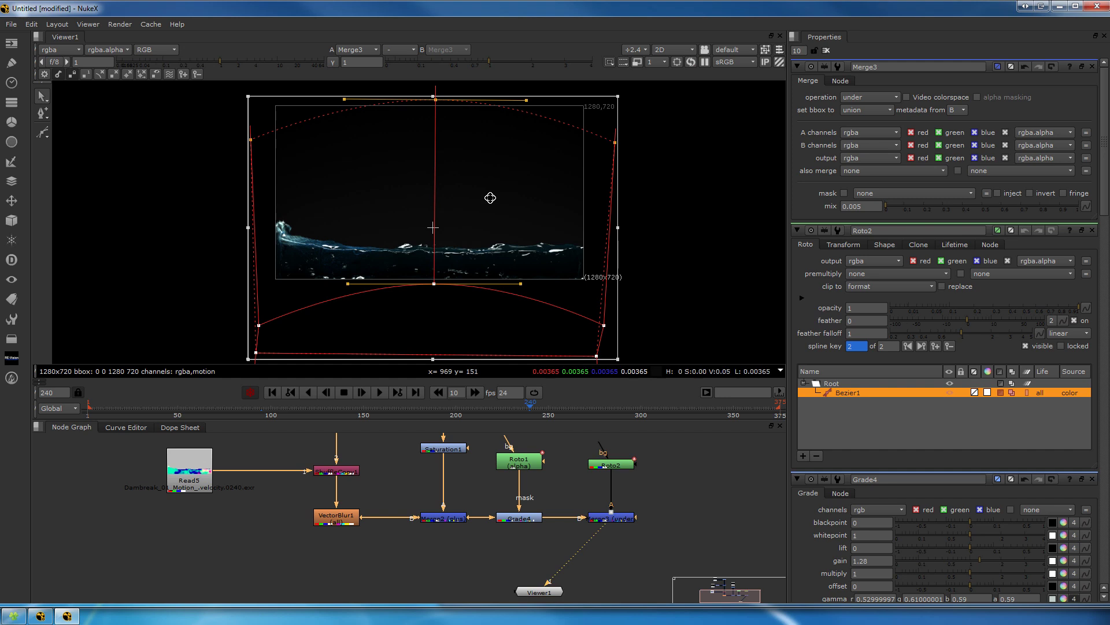
scroll(471, 190, "up", 2)
left_click(827, 50)
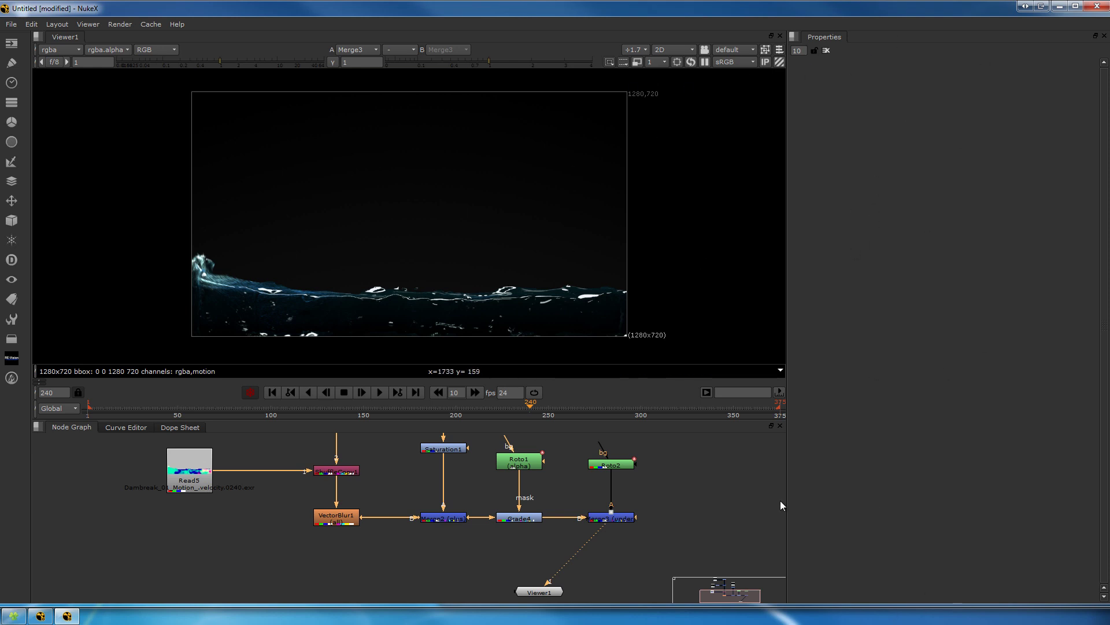
middle_click_drag(634, 491, 614, 522)
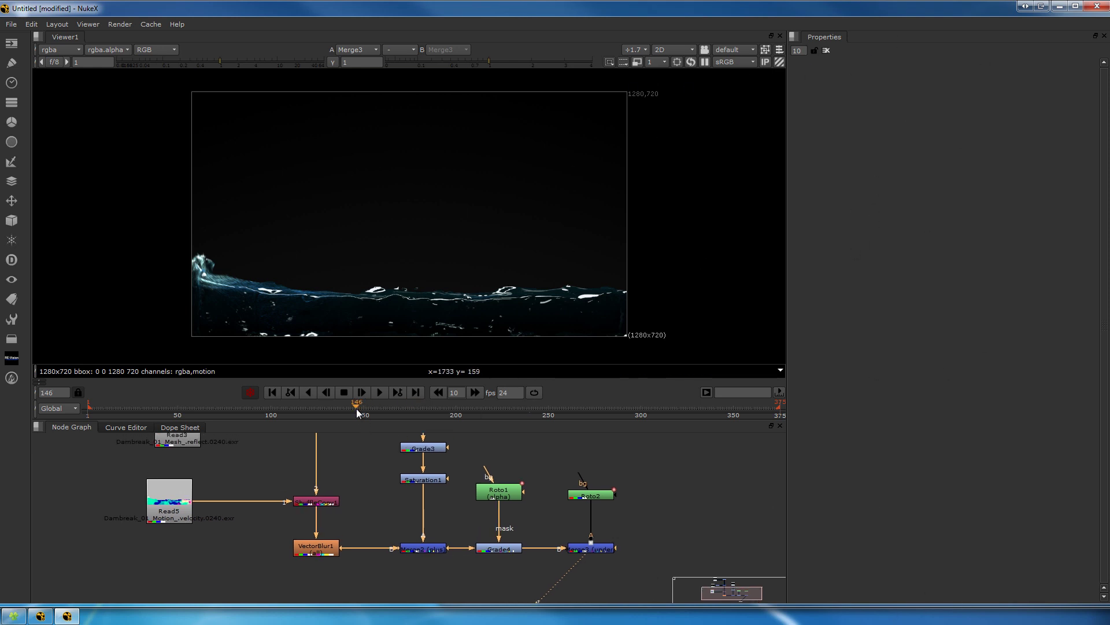
left_click_drag(356, 408, 214, 419)
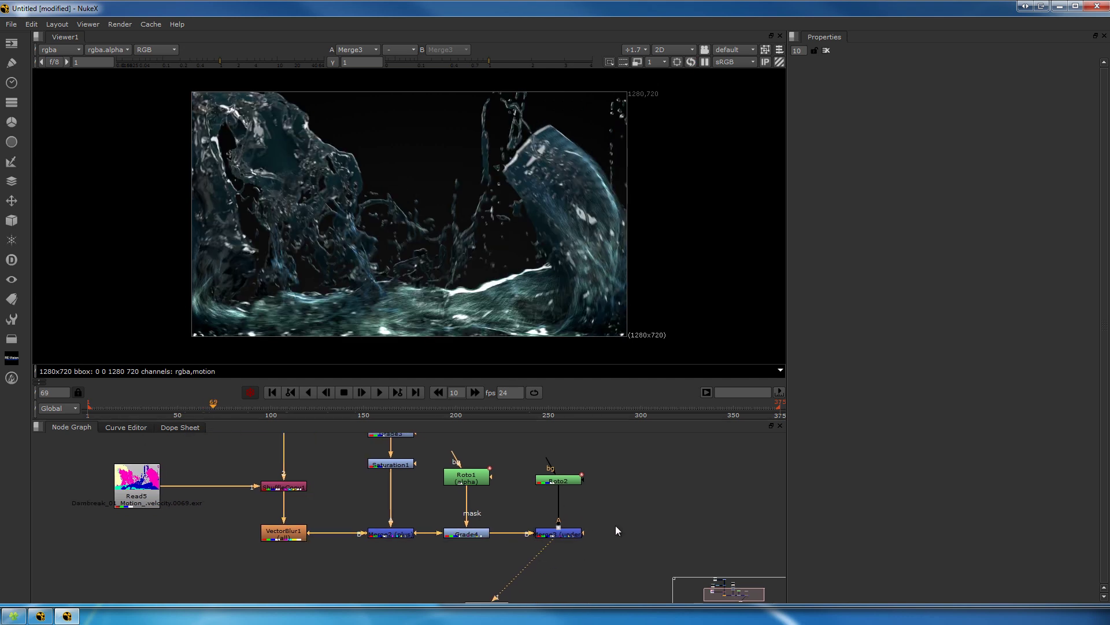
Add a Glow node after Merge3 and view its output
key("Tab")
type("g.ol")
type("loe")
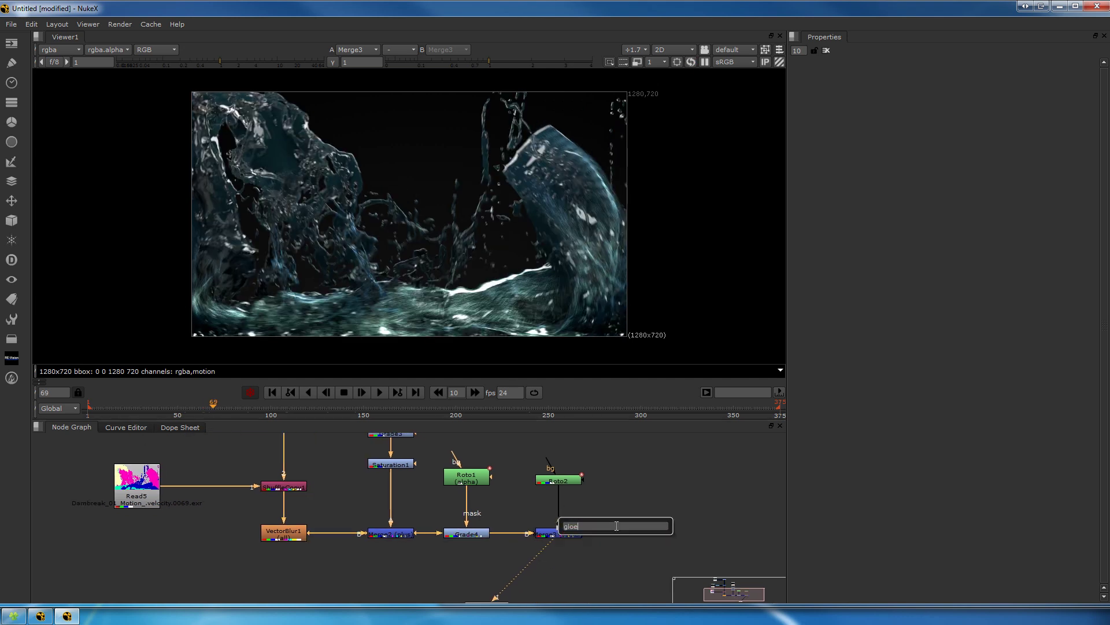
key("Return")
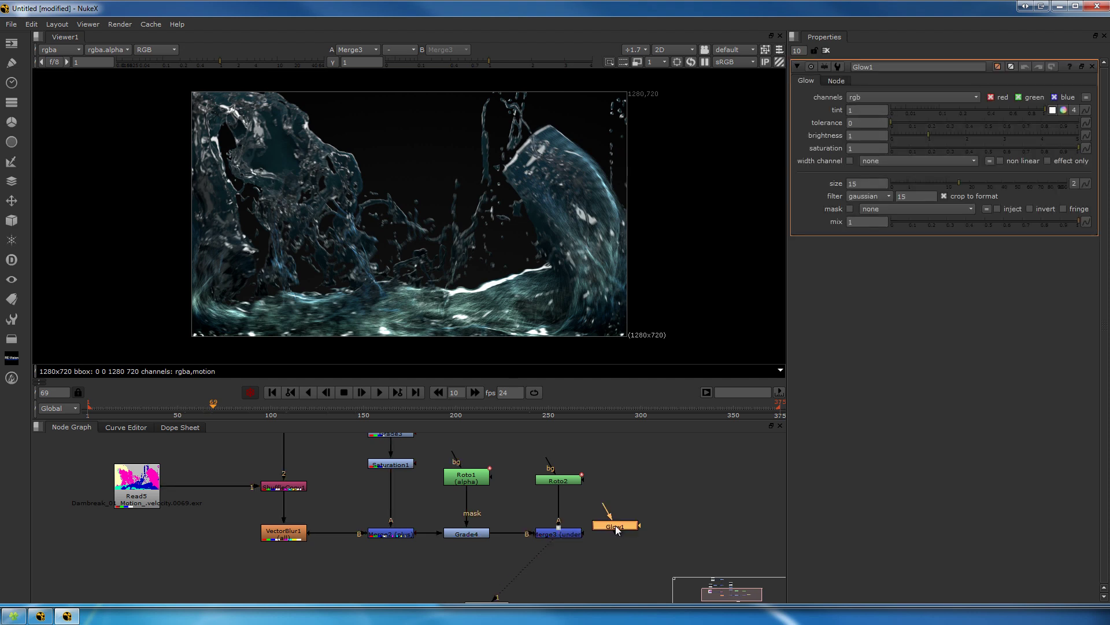
mouse_move(615, 526)
left_mouse_down()
mouse_move(628, 531)
mouse_move(564, 533)
mouse_move(631, 539)
left_mouse_up()
key("1")
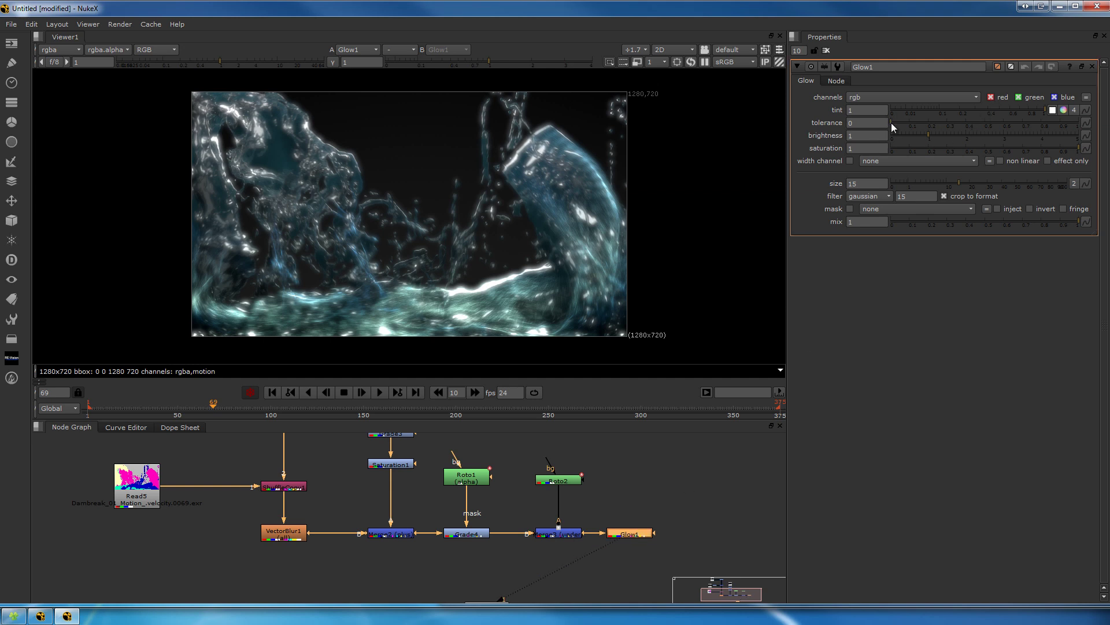
Tune the glow to tolerance 0.81 and tint 0.095, then check a later frame
left_click_drag(892, 123, 939, 105)
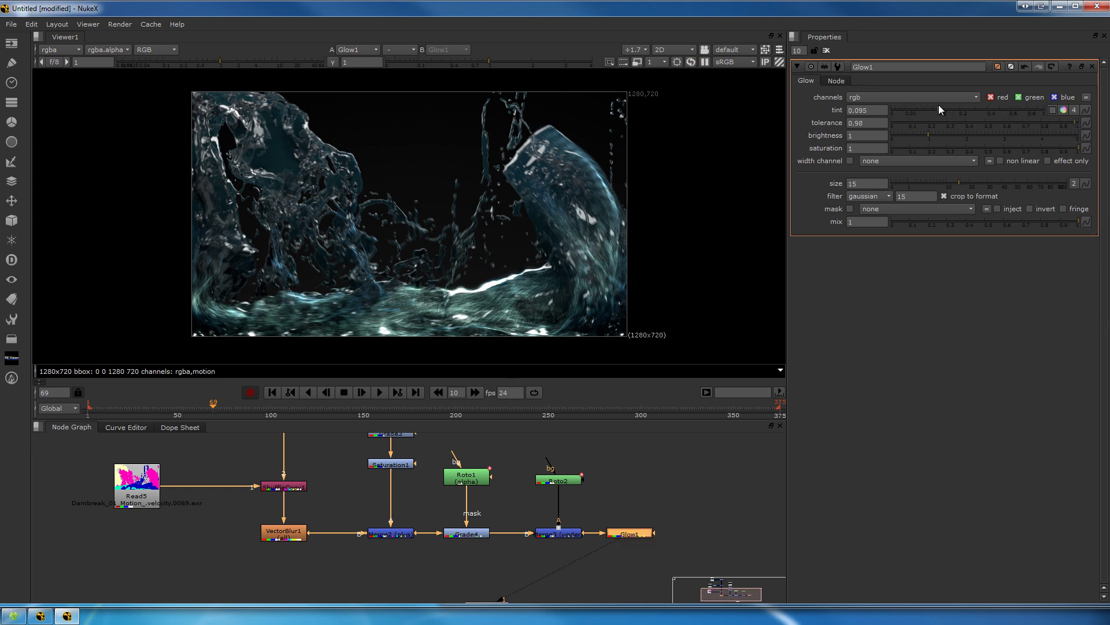
scroll(424, 315, "up", 5)
scroll(521, 281, "up", 1)
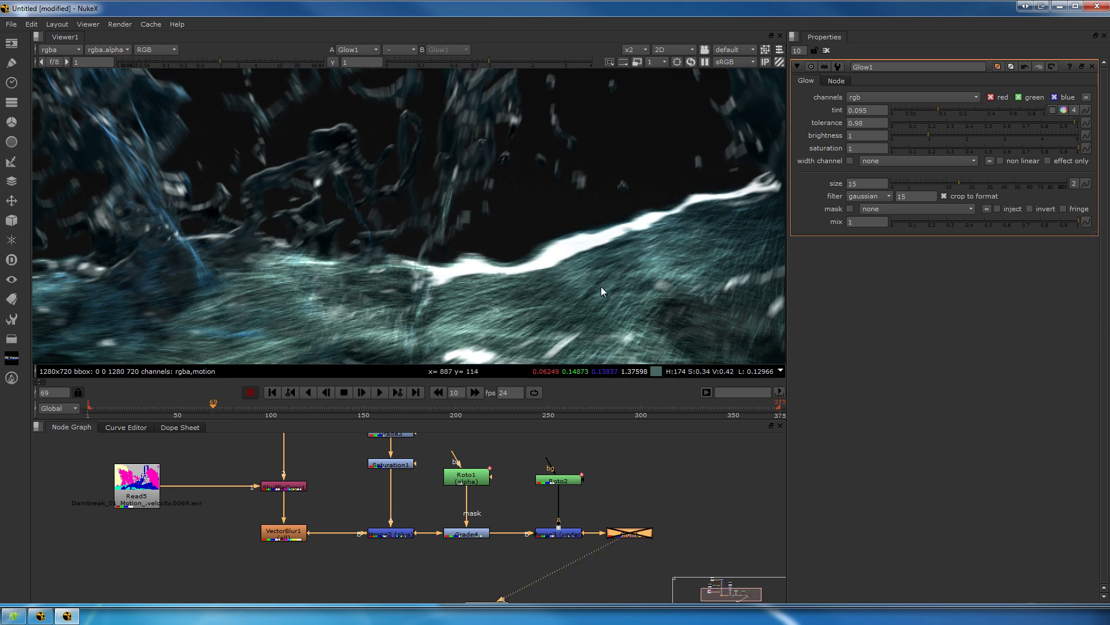
left_click_drag(1071, 121, 1087, 137)
middle_click_drag(565, 543, 563, 556)
scroll(570, 266, "down", 3)
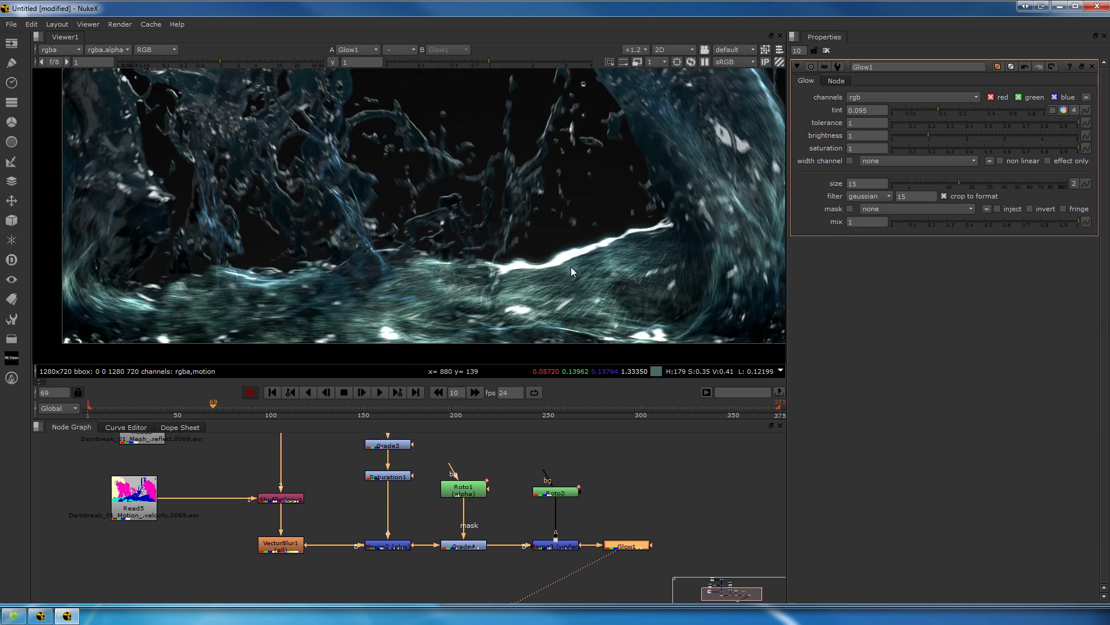
scroll(511, 272, "up", 2)
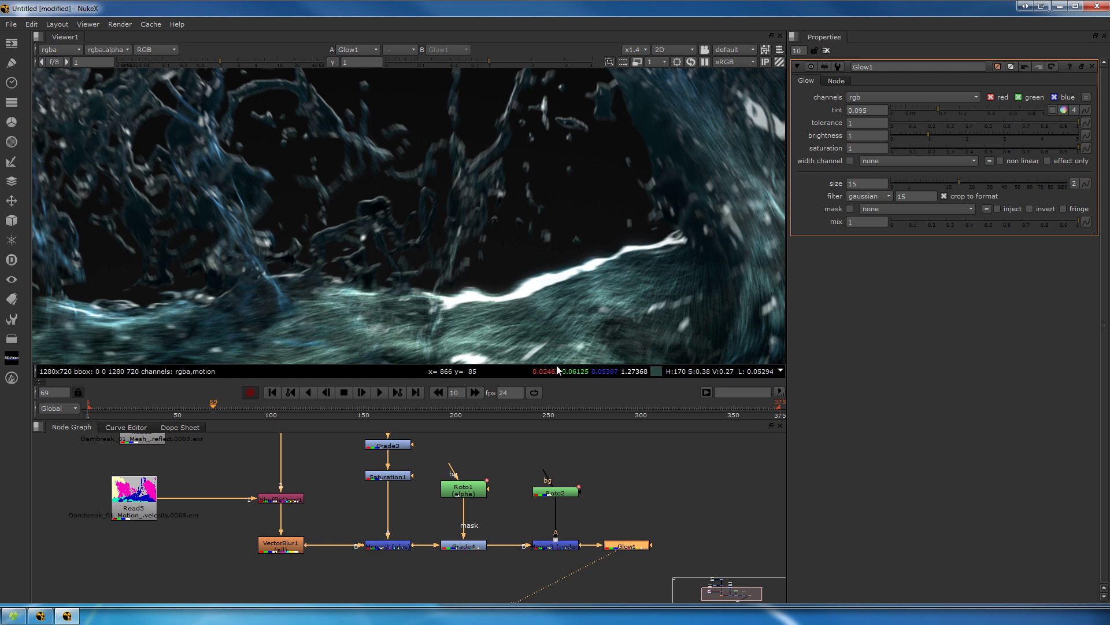
scroll(477, 295, "up", 3)
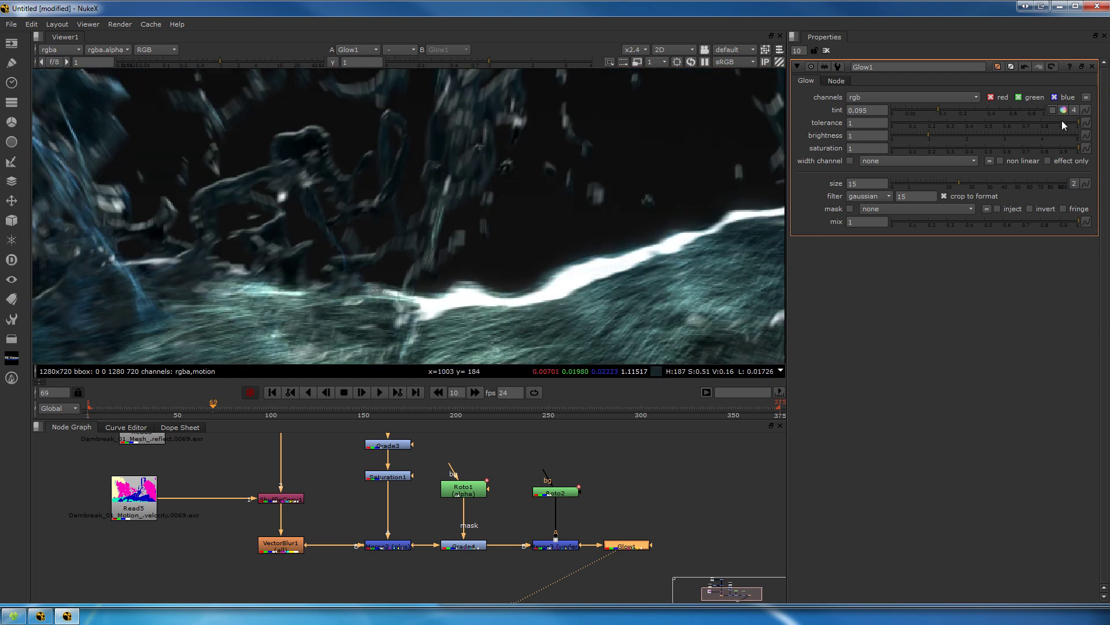
left_click_drag(1075, 124, 1042, 134)
scroll(391, 281, "down", 5)
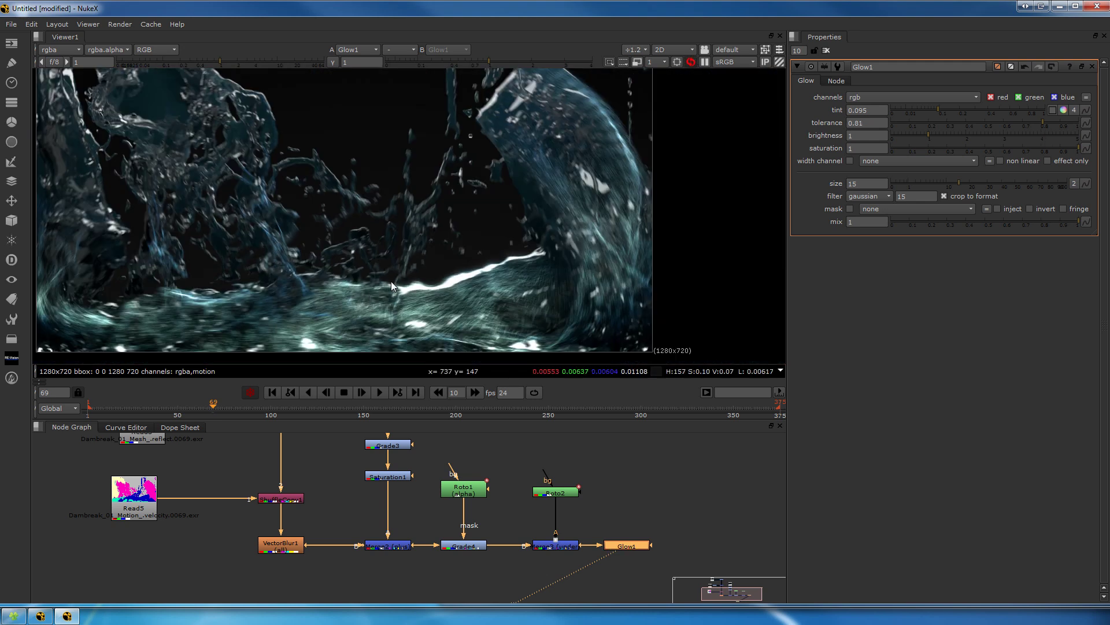
scroll(408, 286, "up", 1)
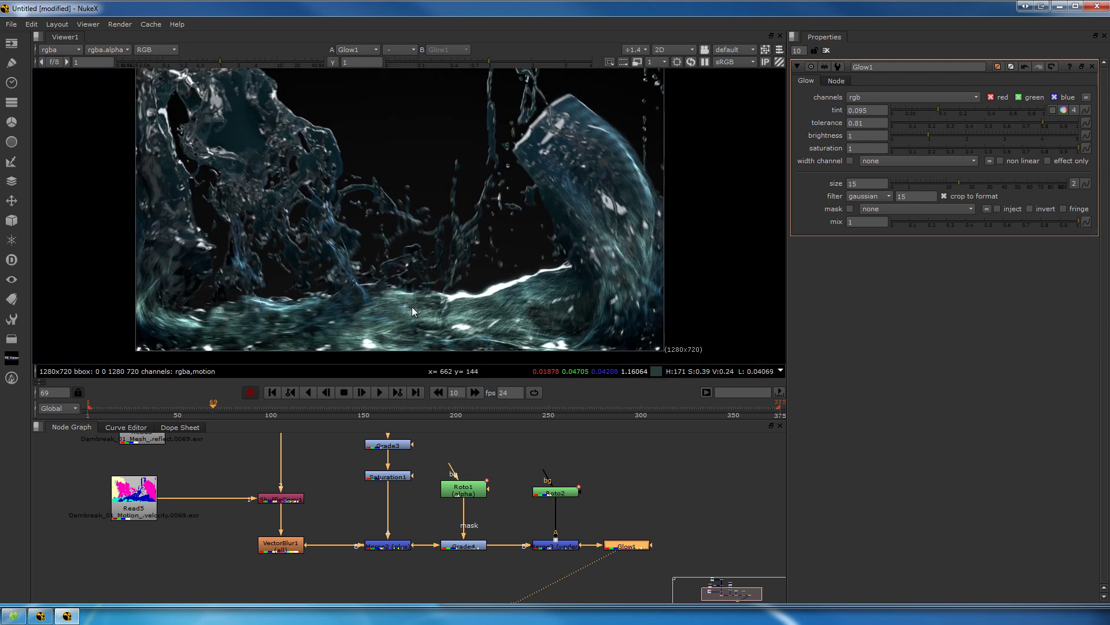
left_click_drag(414, 410, 133, 435)
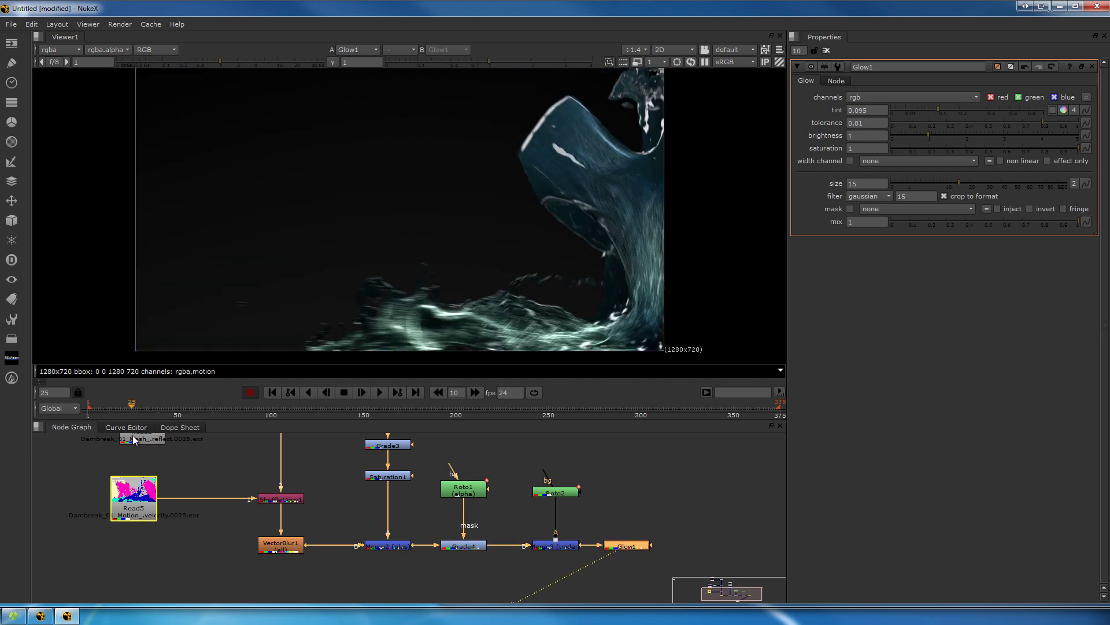
Start viewer playback to watch the glowing water splash through the frame range
left_click(379, 393)
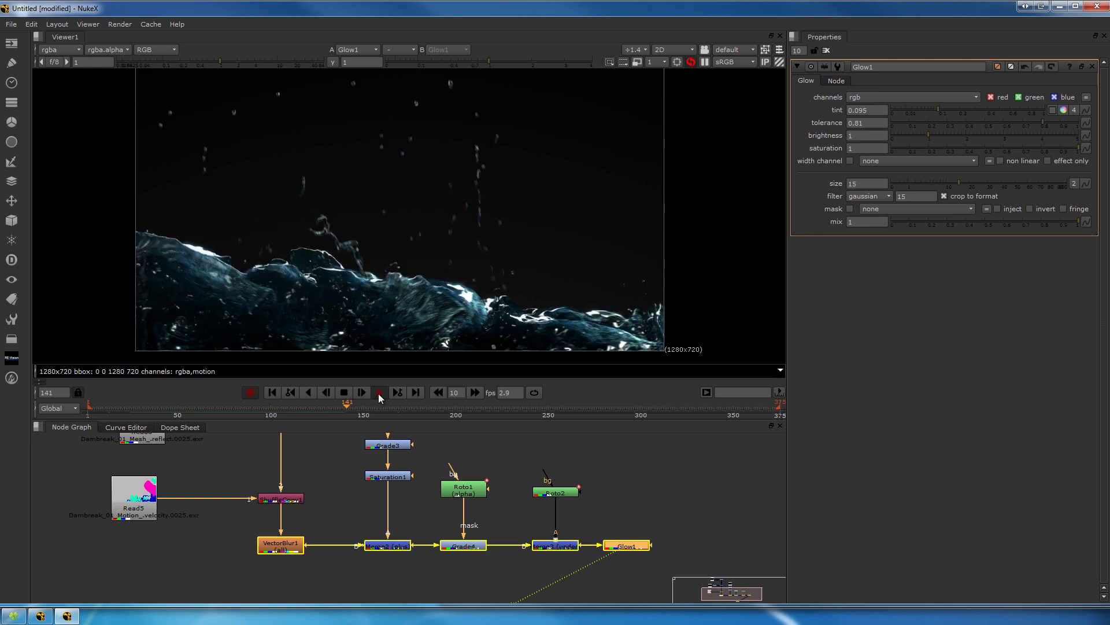
Create a Write1 node and connect its input to Glow1's output
scroll(425, 212, "down", 2)
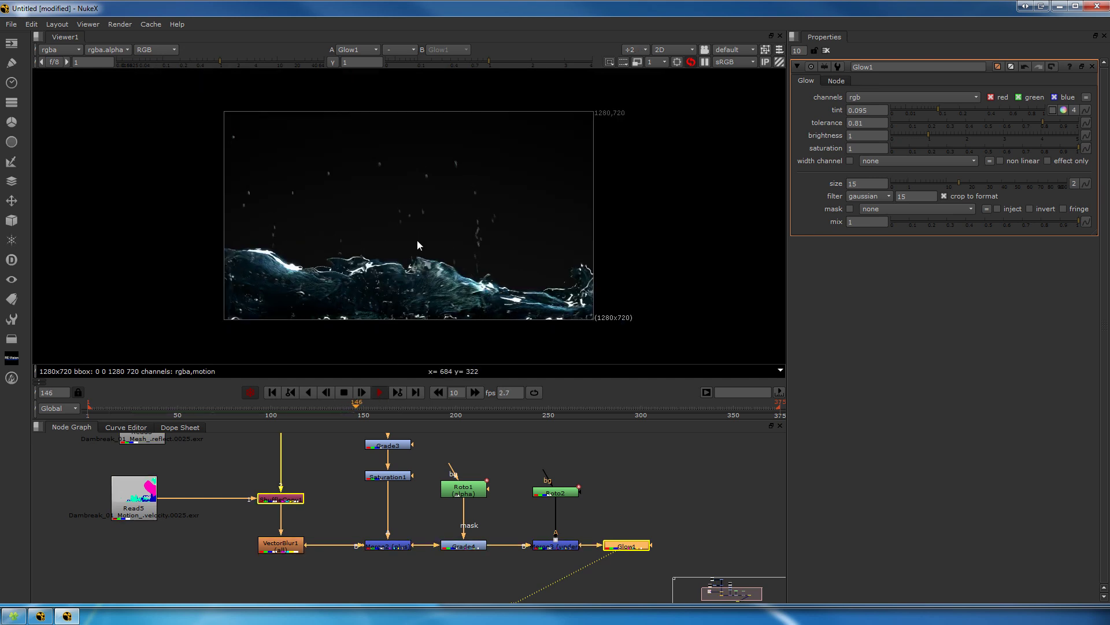
scroll(432, 274, "up", 1)
middle_click_drag(658, 548, 627, 547)
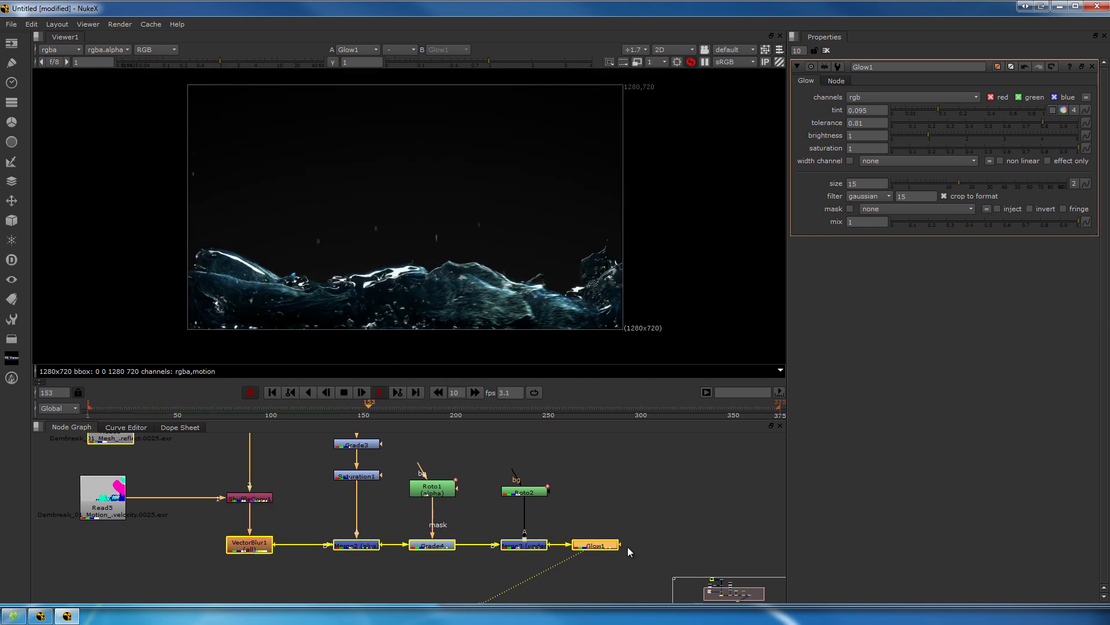
key("Tab")
type("w")
key("Return")
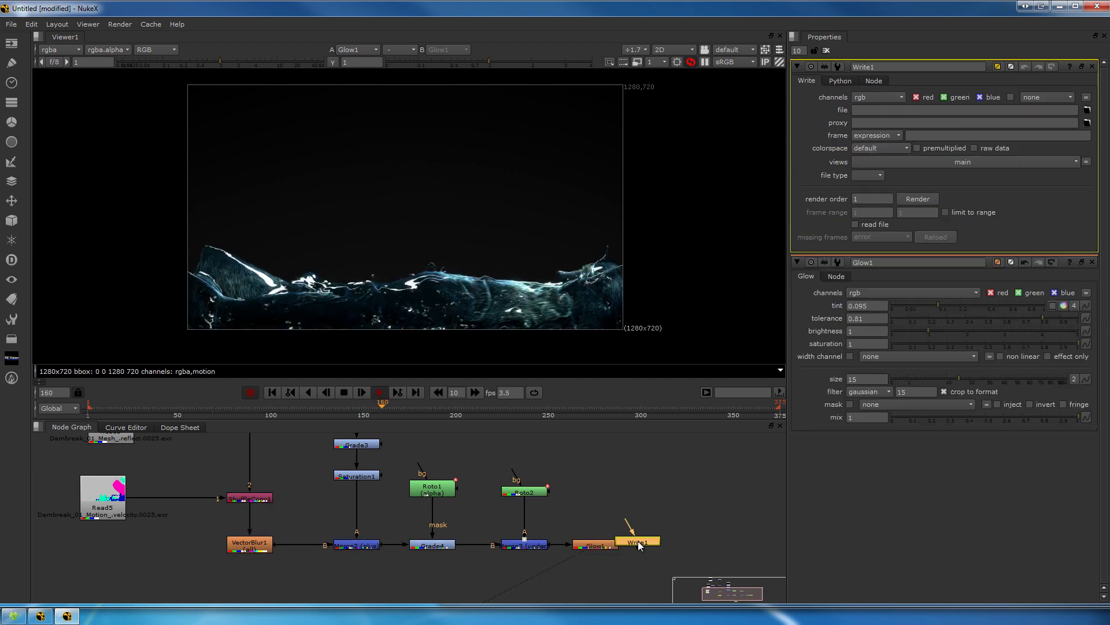
left_click(668, 557)
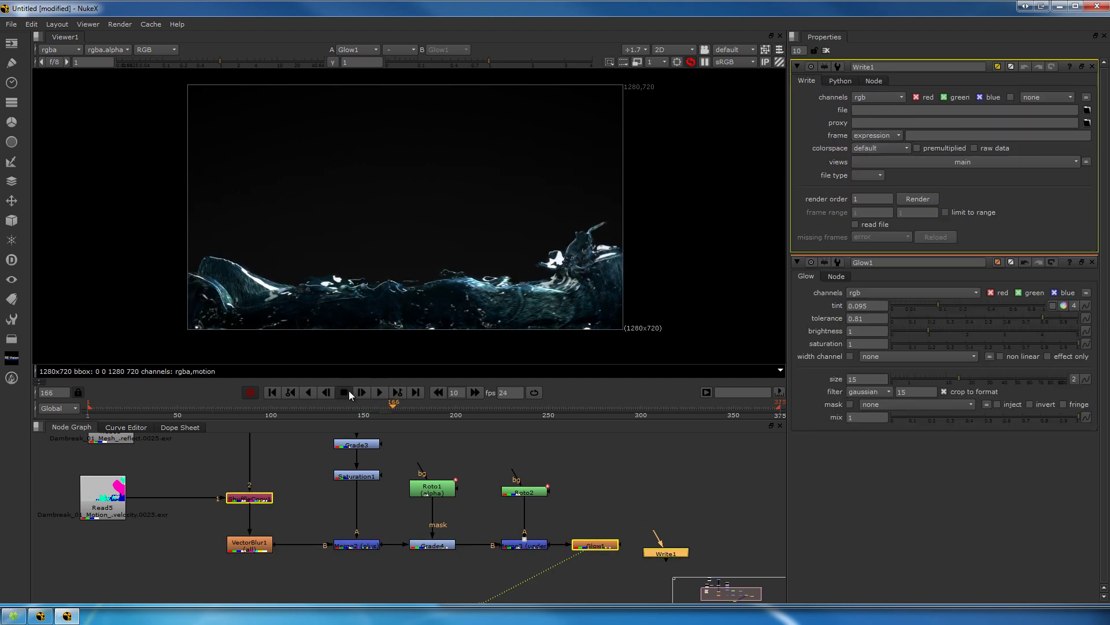
mouse_move(658, 539)
left_mouse_down()
mouse_move(620, 540)
mouse_move(678, 545)
left_mouse_up()
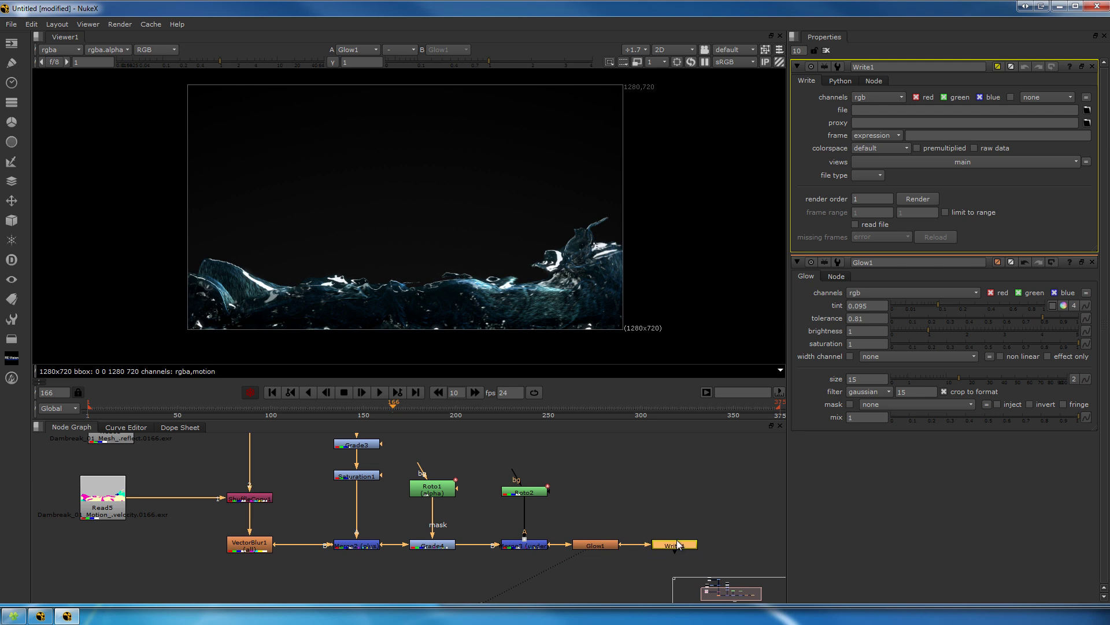
Create and enter a new Nuke folder inside G:/Aquarium Tutorial for the render
left_click(1087, 109)
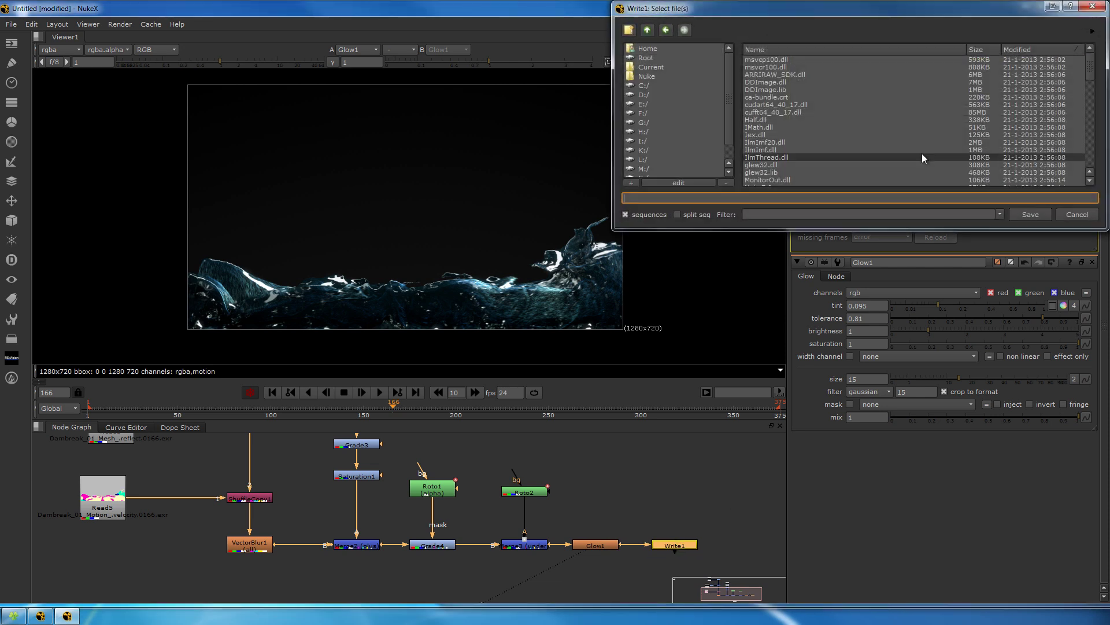
left_click(651, 123)
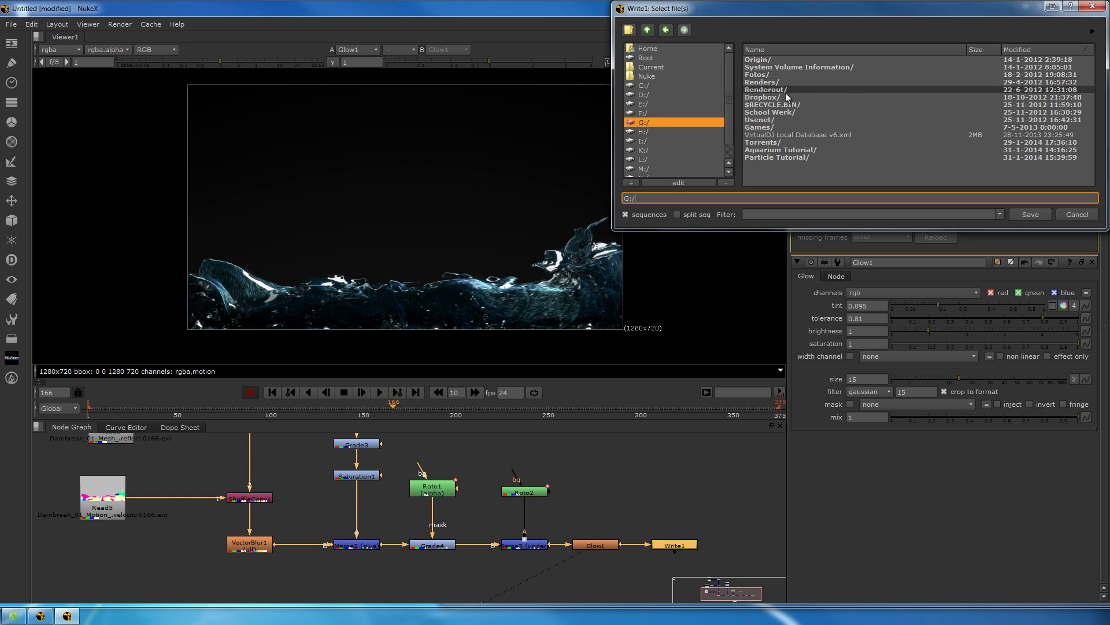
double_click(786, 150)
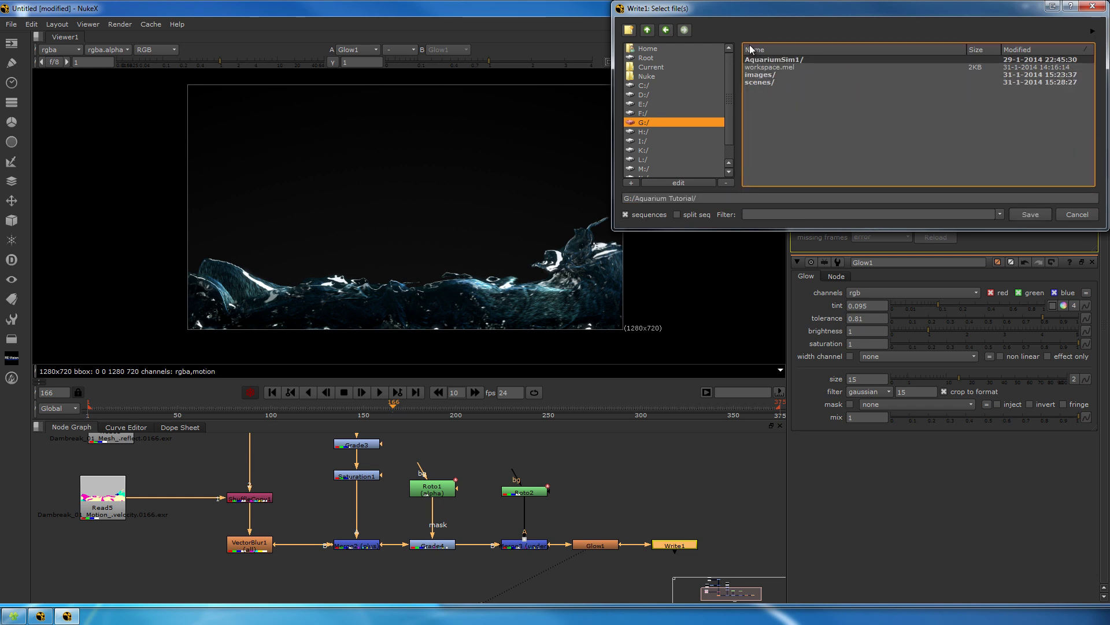
right_click(765, 98)
left_click(629, 29)
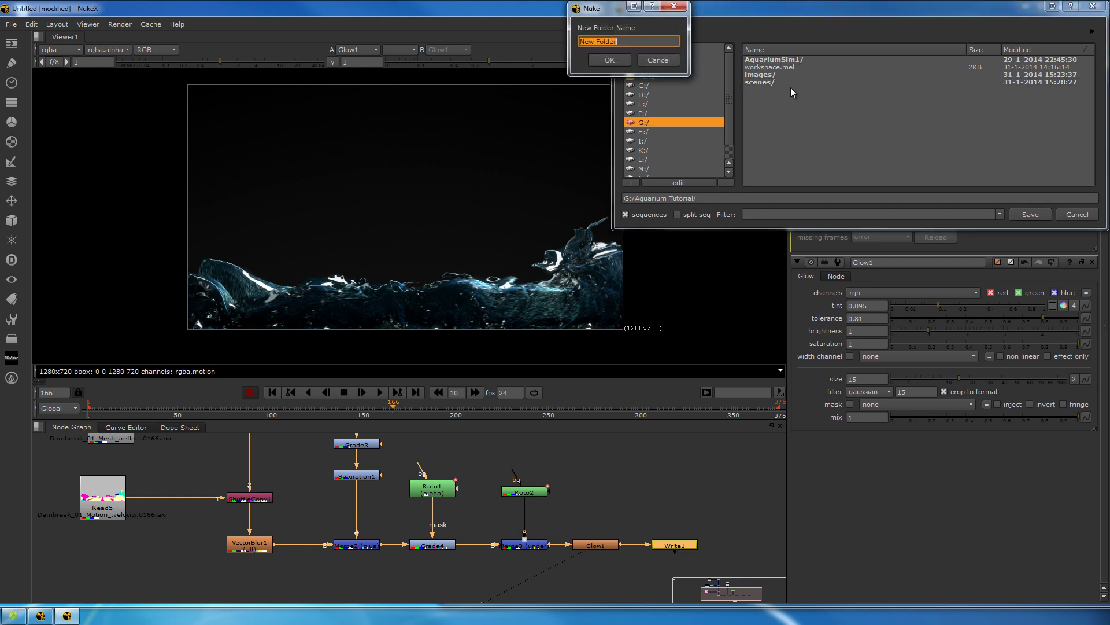
type("Nuke")
key("BackSpace")
type("ke")
key("Return")
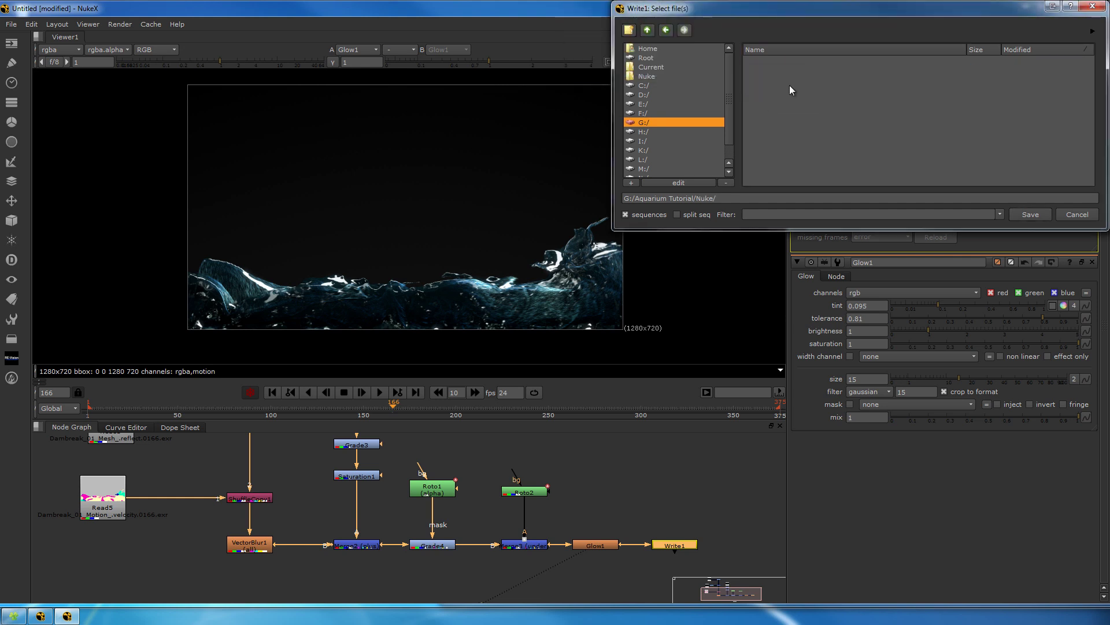
Name the output file AquariumRender_v01_%04d.tga for a numbered TGA sequence
left_click(752, 198)
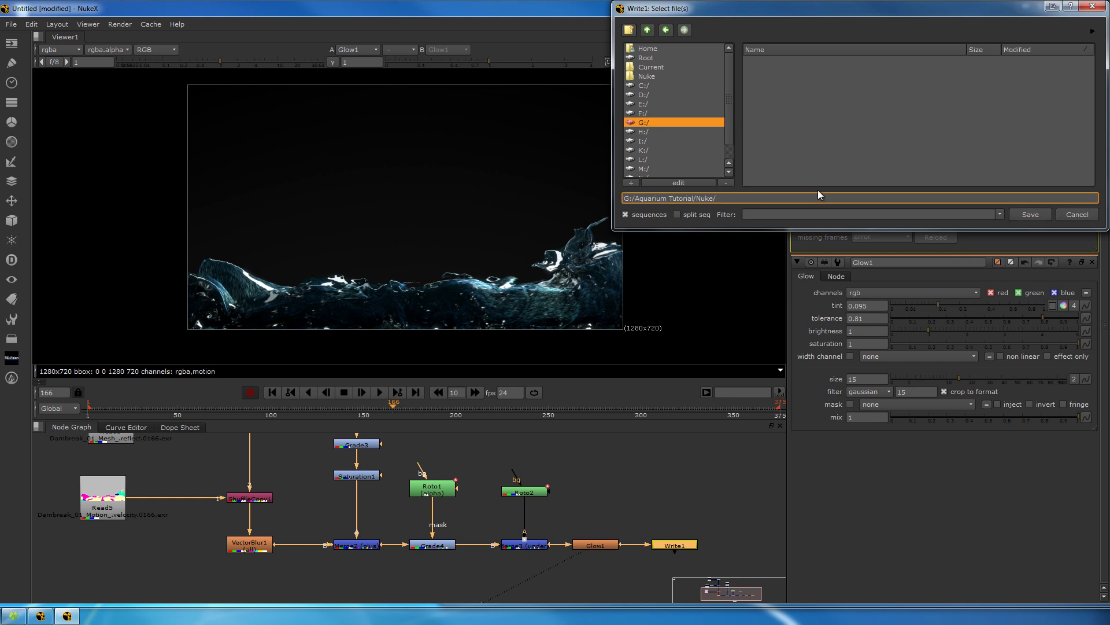
type("AquariumRender_v01_.tga")
key("Return")
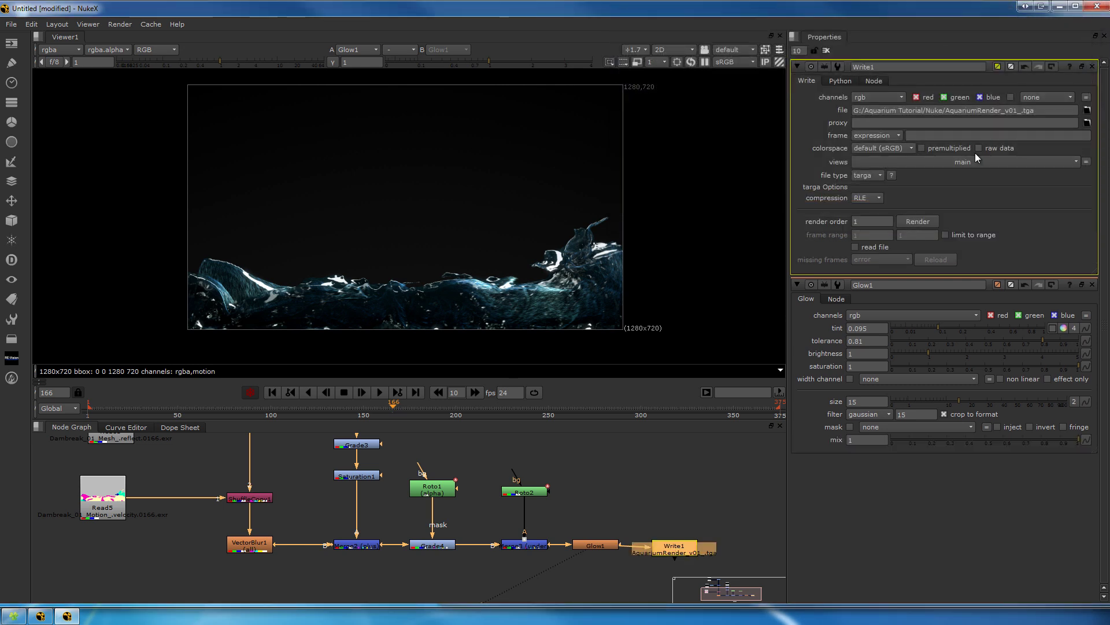
left_click(1028, 110)
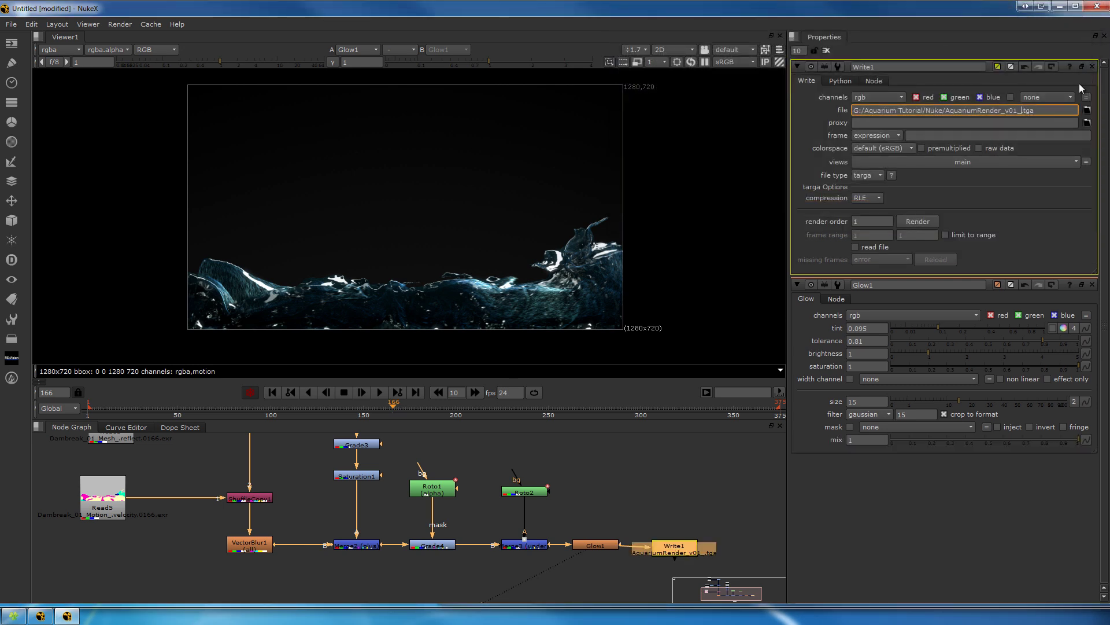
type("%04d")
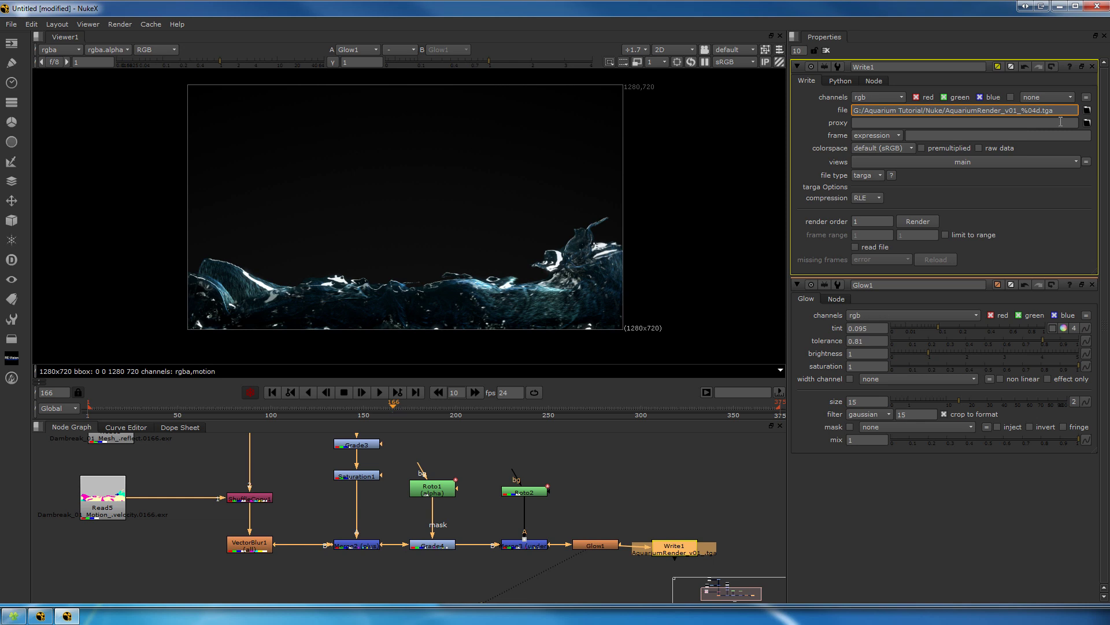
Save the script as Comp.nk in G:/Aquarium Tutorial, then render Write1 over its full frame range
left_click(11, 24)
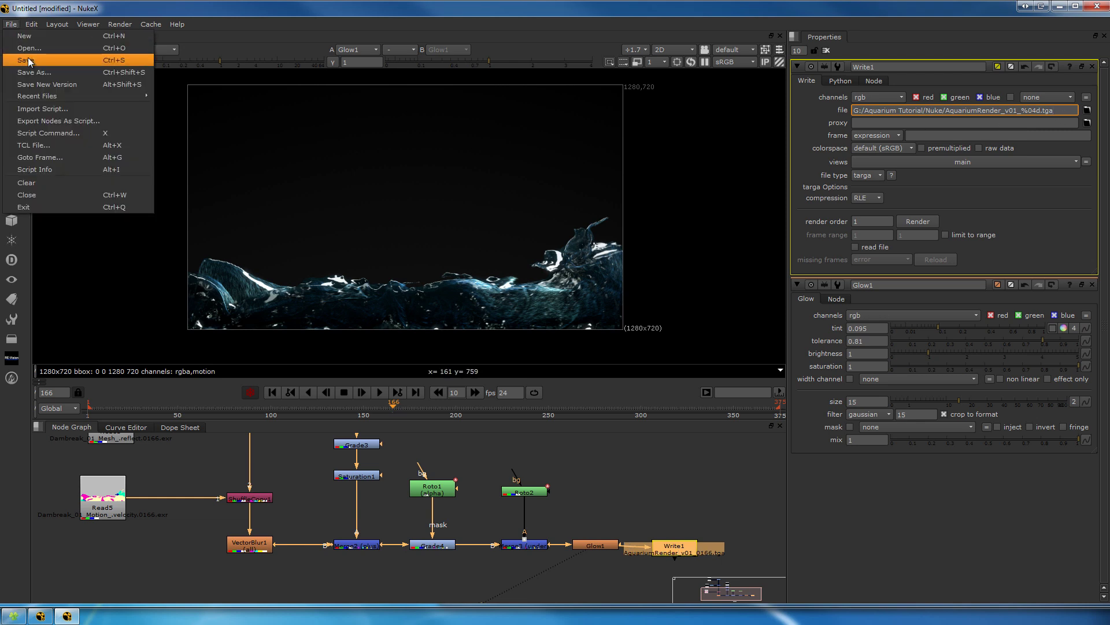
left_click(28, 60)
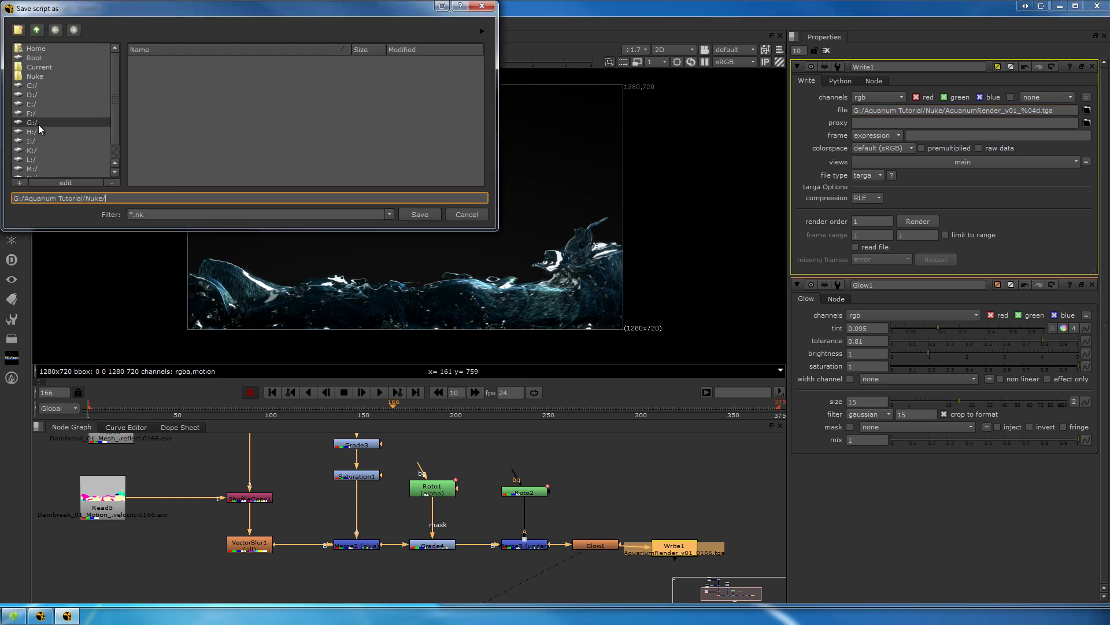
left_click(38, 124)
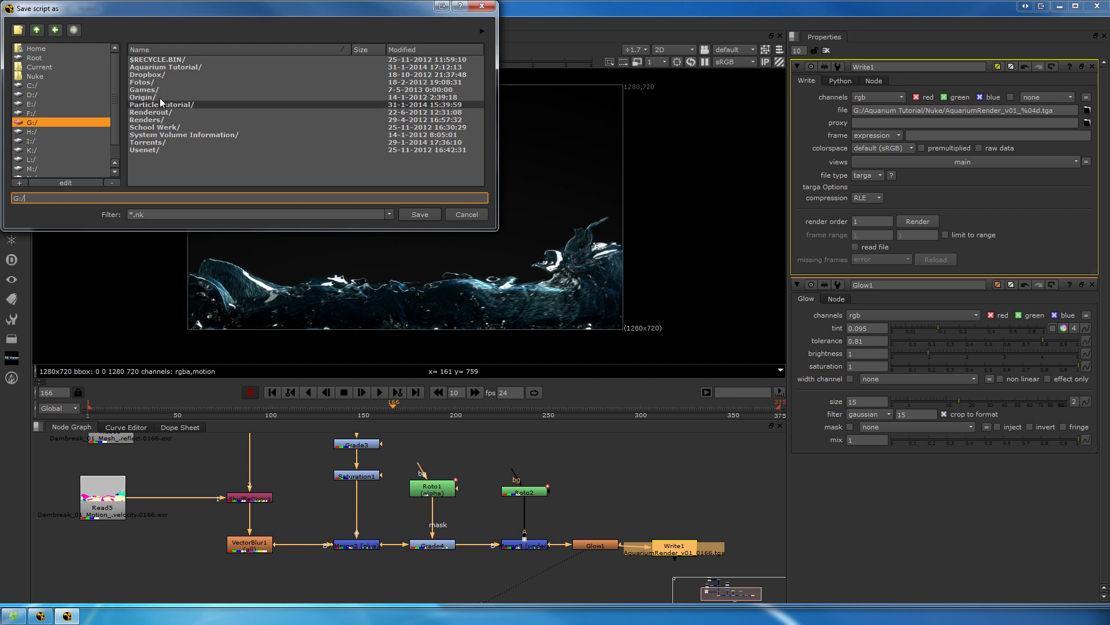
double_click(162, 67)
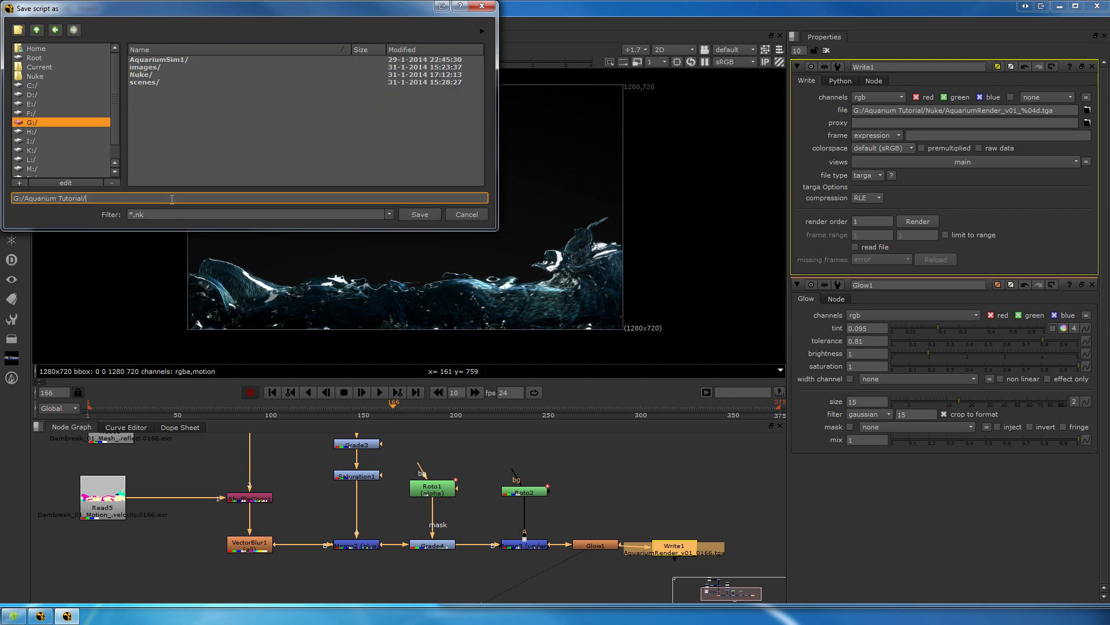
type("Comp")
key("Return")
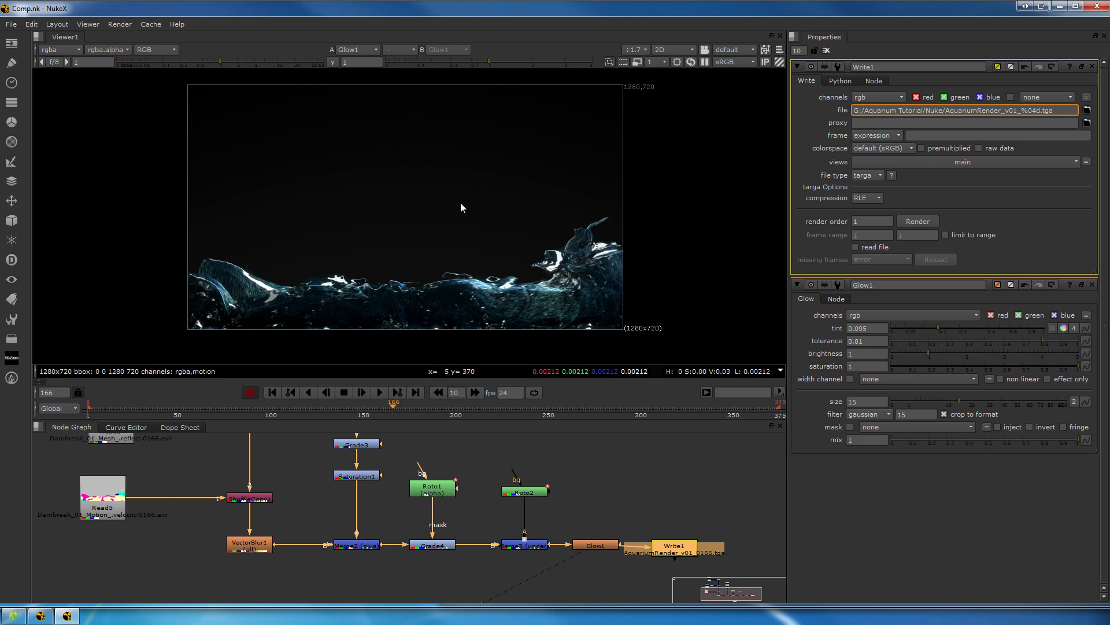
left_click(917, 222)
left_click(899, 250)
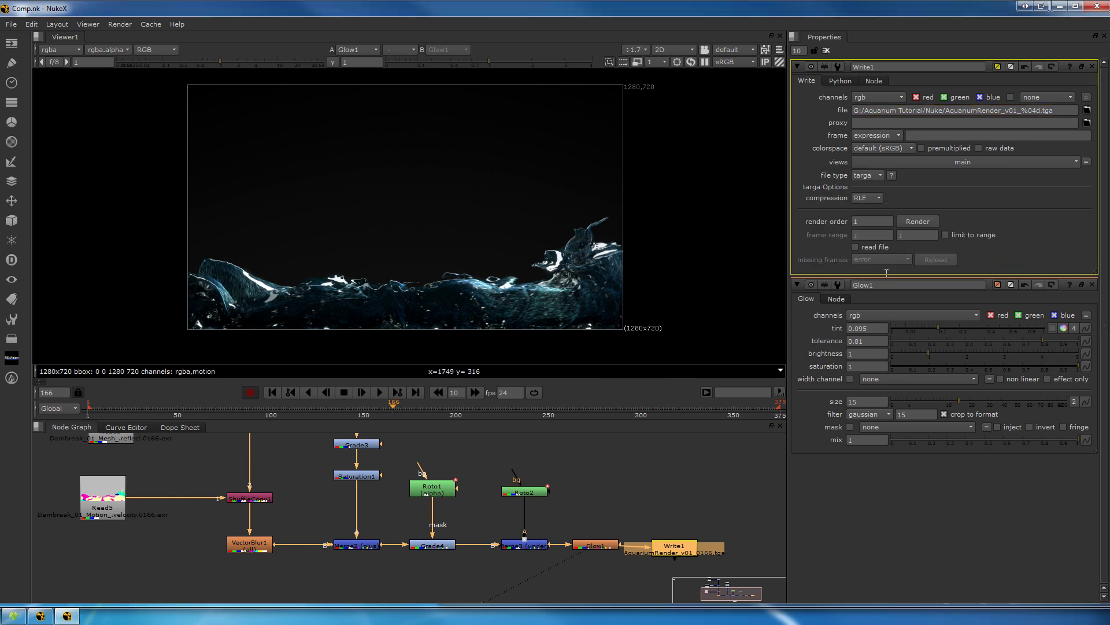